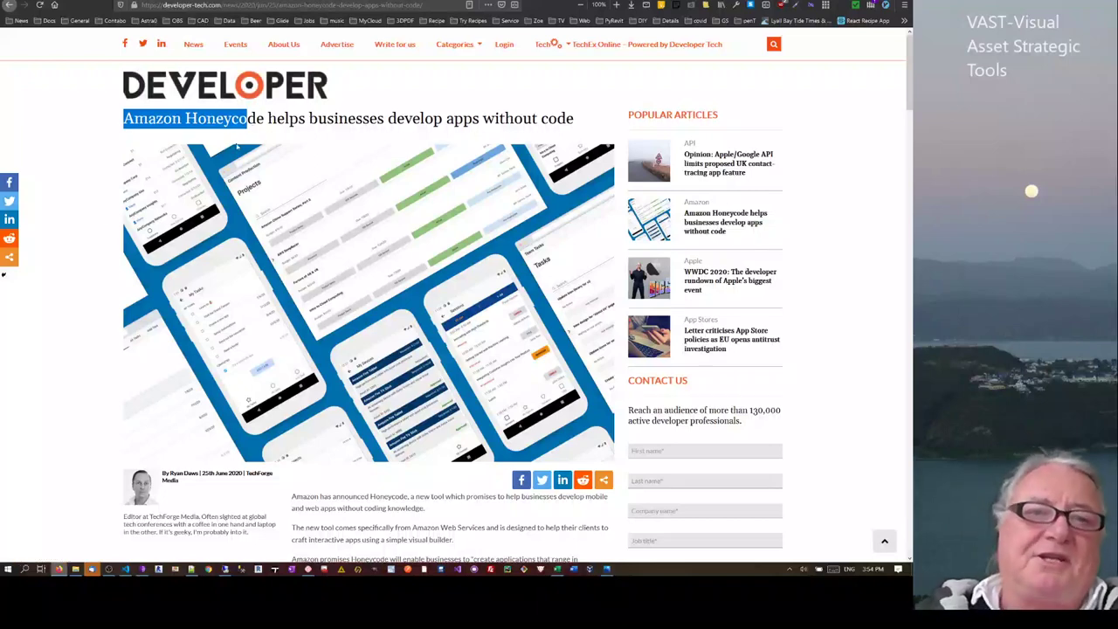
Step: Highlight the words 'Amazon Honeycode' in the Developer Tech article headline
{"action": "left_click", "coordinate": [91, 154]}
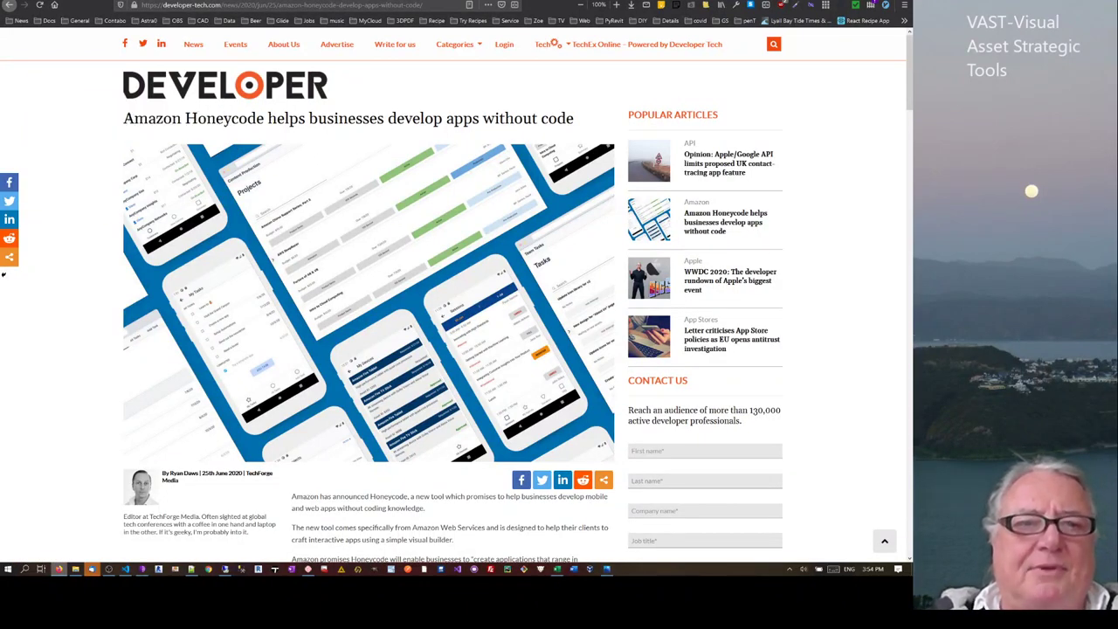
{"action": "left_click_drag", "start_coordinate": [123, 118], "coordinate": [264, 119]}
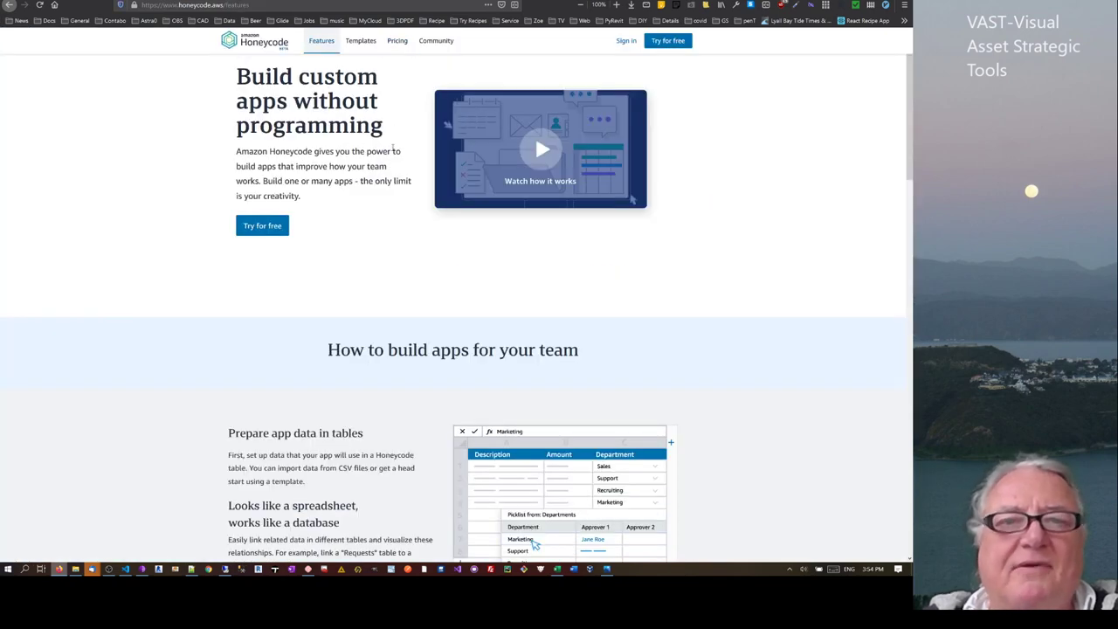
Step: Scroll through the Honeycode Features page down to 'Ready to build your first app?'
{"action": "scroll", "coordinate": [535, 132], "scroll_direction": "up", "scroll_amount": 1}
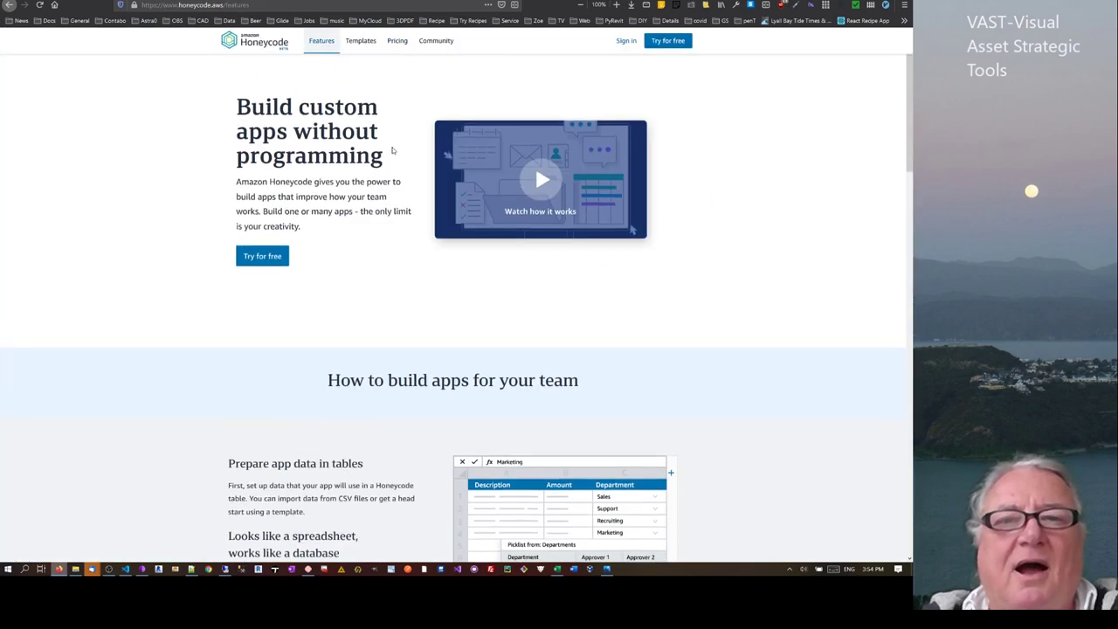
{"action": "scroll", "coordinate": [272, 153], "scroll_direction": "down", "scroll_amount": 5}
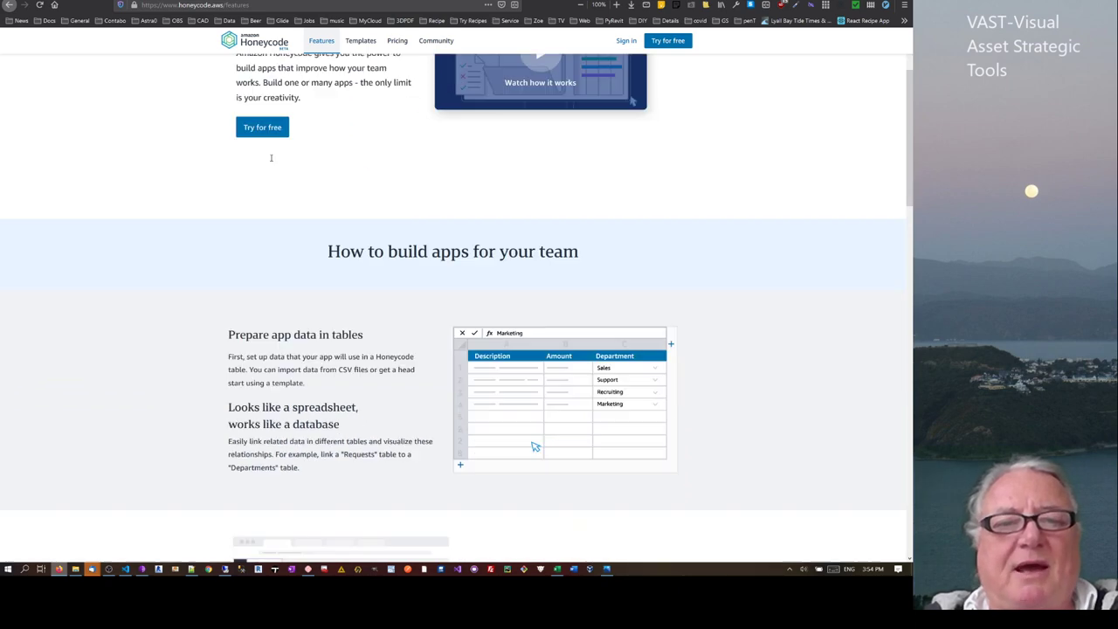
{"action": "scroll", "coordinate": [273, 150], "scroll_direction": "up", "scroll_amount": 1}
{"action": "scroll", "coordinate": [274, 151], "scroll_direction": "up", "scroll_amount": 1}
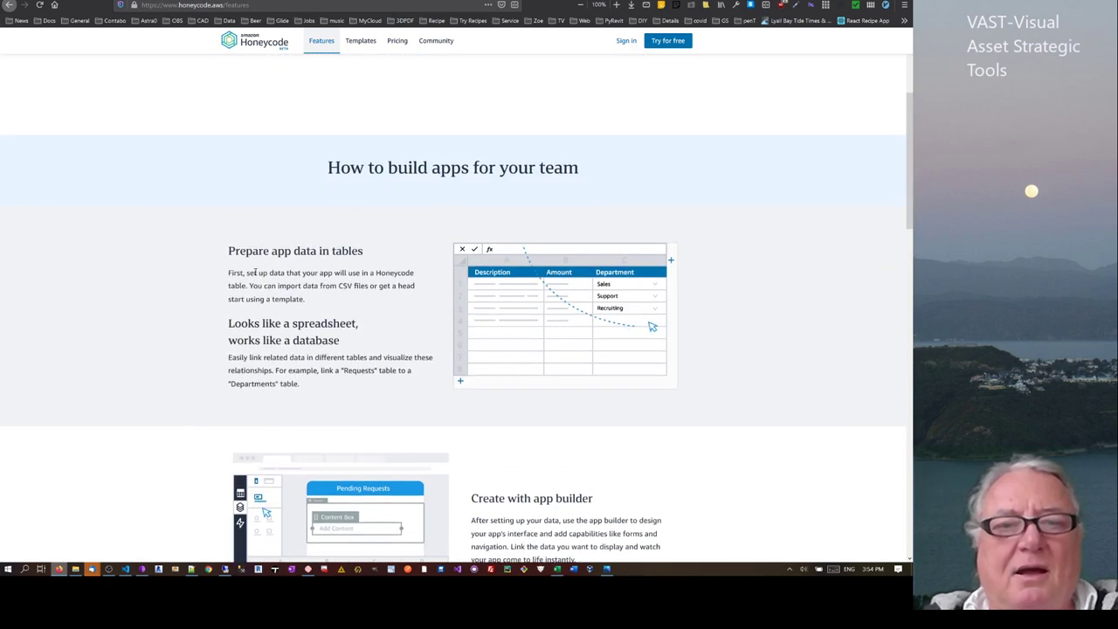
{"action": "scroll", "coordinate": [328, 265], "scroll_direction": "down", "scroll_amount": 1}
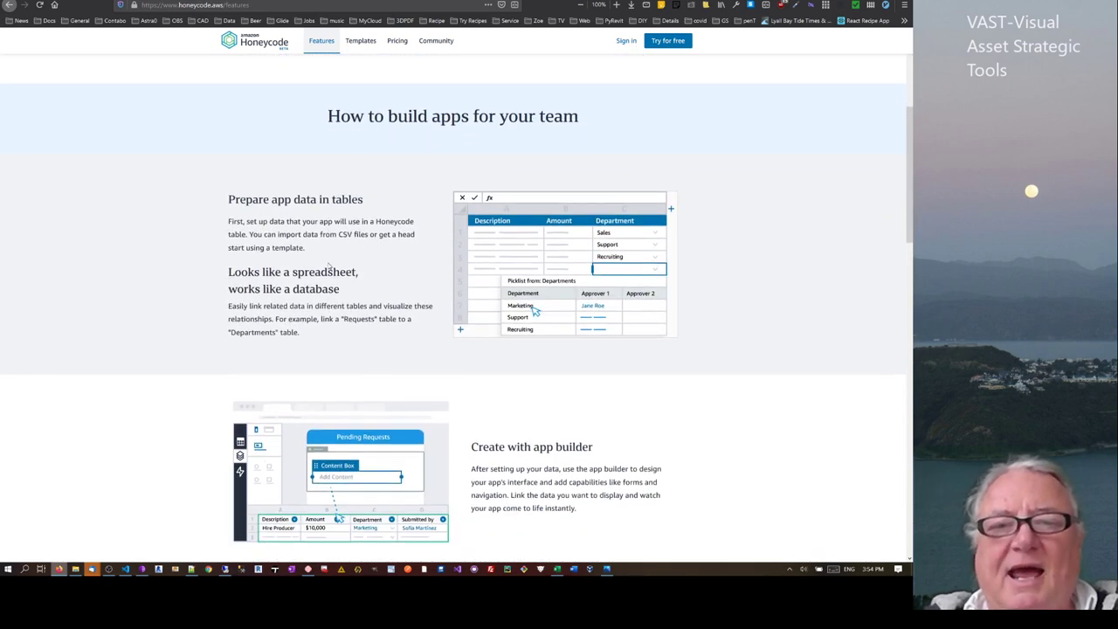
{"action": "scroll", "coordinate": [288, 223], "scroll_direction": "down", "scroll_amount": 3}
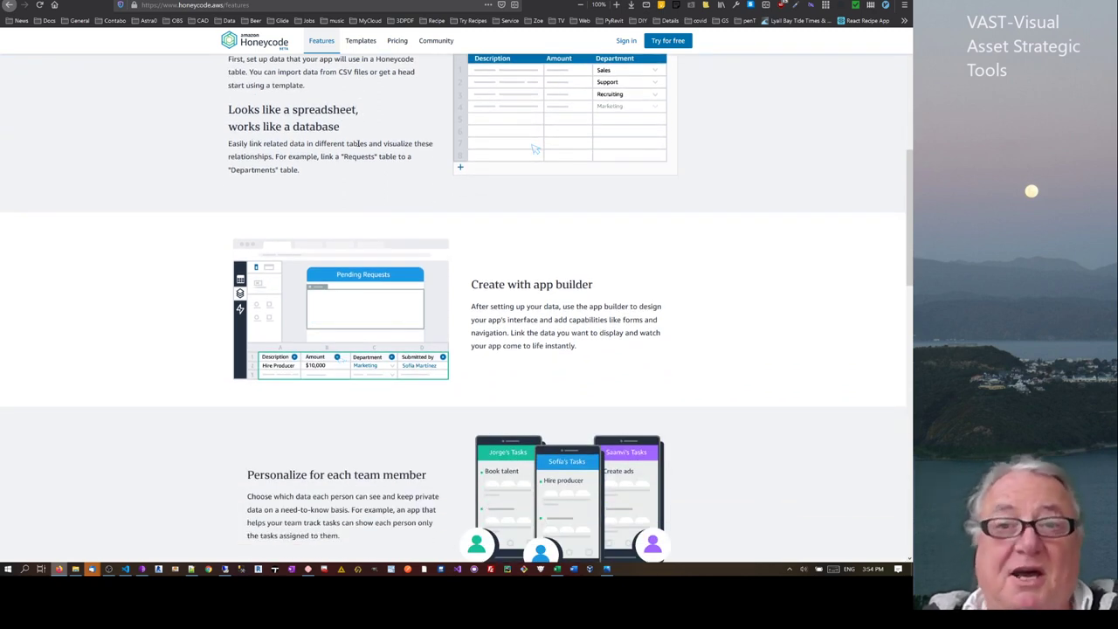
{"action": "scroll", "coordinate": [482, 256], "scroll_direction": "down", "scroll_amount": 1}
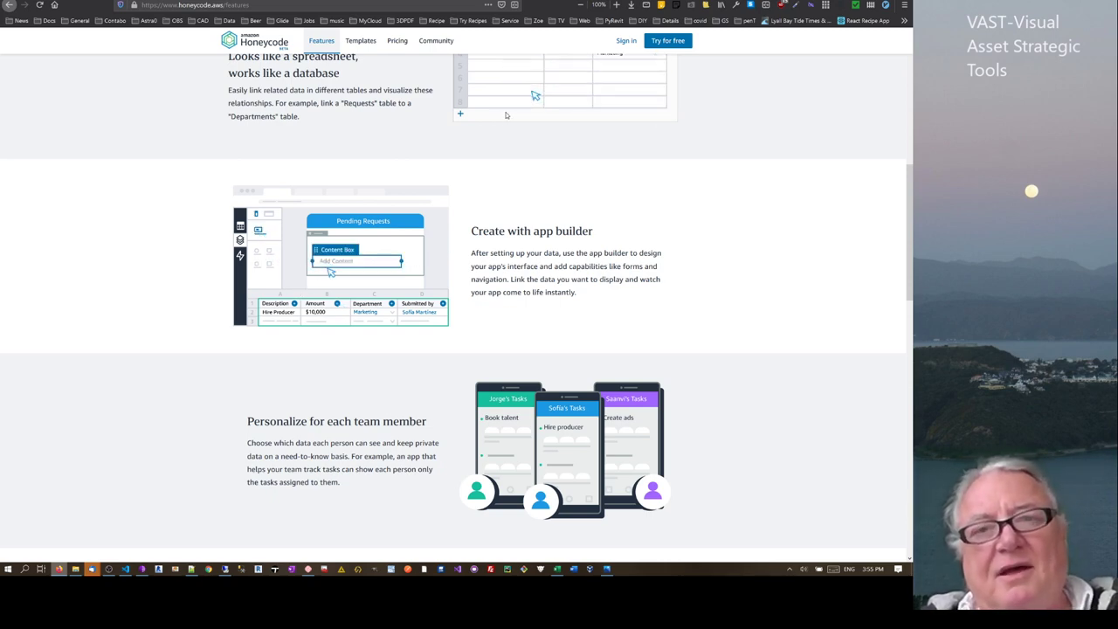
{"action": "scroll", "coordinate": [527, 114], "scroll_direction": "up", "scroll_amount": 5}
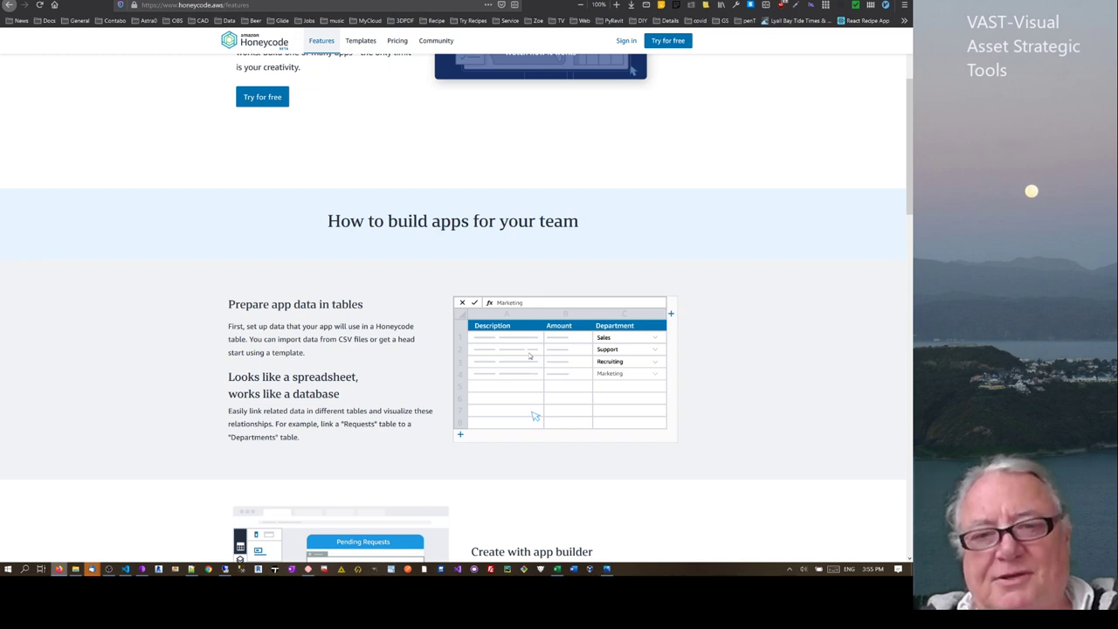
{"action": "scroll", "coordinate": [454, 305], "scroll_direction": "down", "scroll_amount": 2}
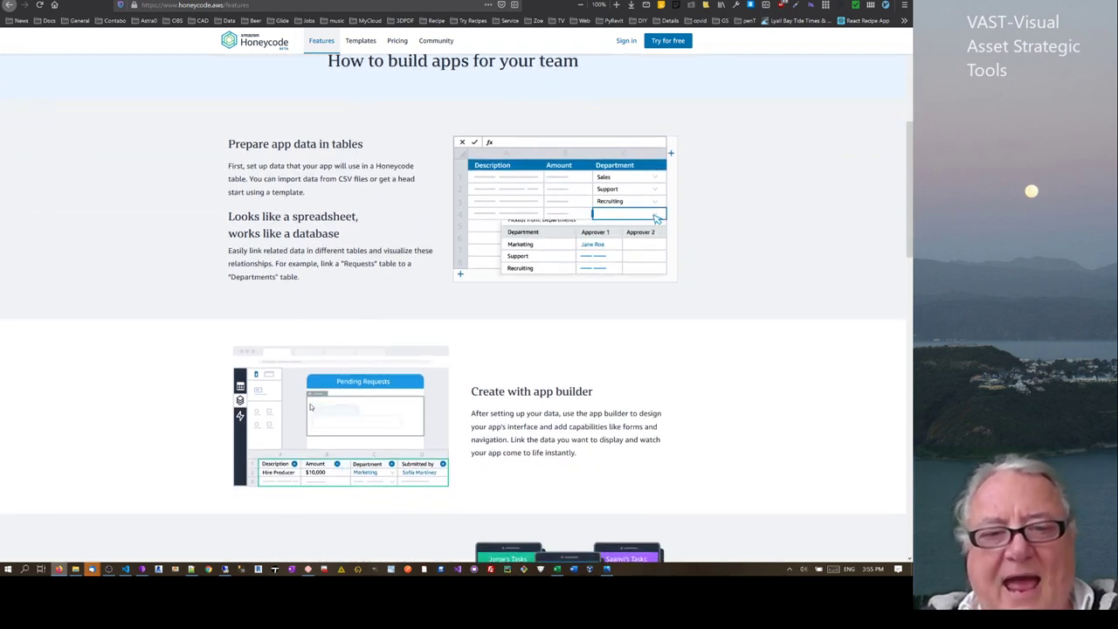
{"action": "scroll", "coordinate": [381, 358], "scroll_direction": "down", "scroll_amount": 1}
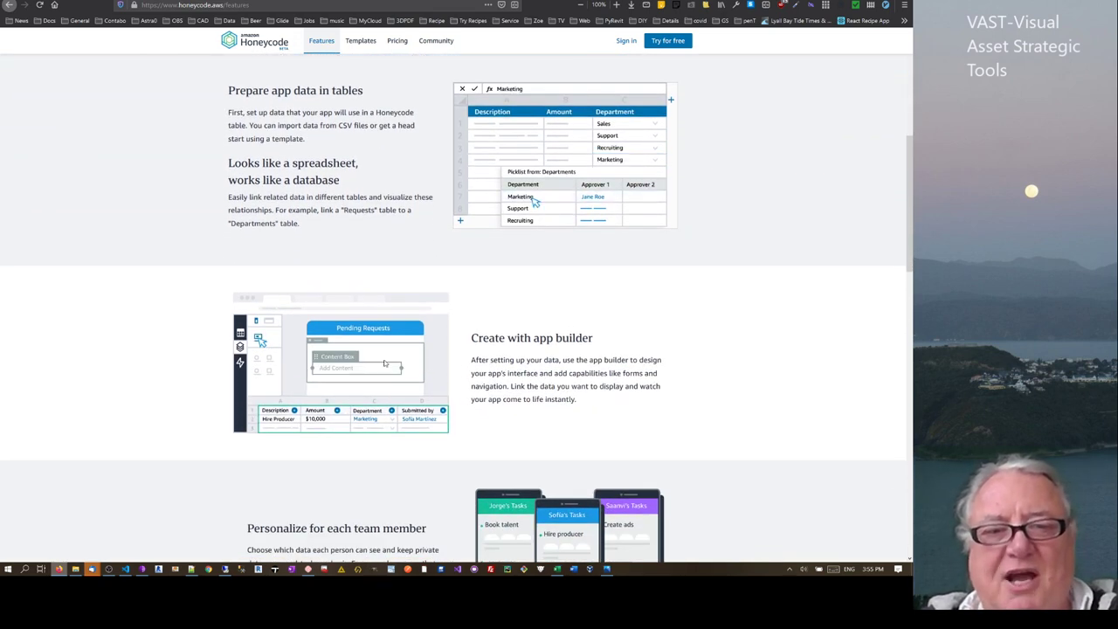
{"action": "scroll", "coordinate": [381, 358], "scroll_direction": "down", "scroll_amount": 2}
{"action": "scroll", "coordinate": [381, 358], "scroll_direction": "down", "scroll_amount": 3}
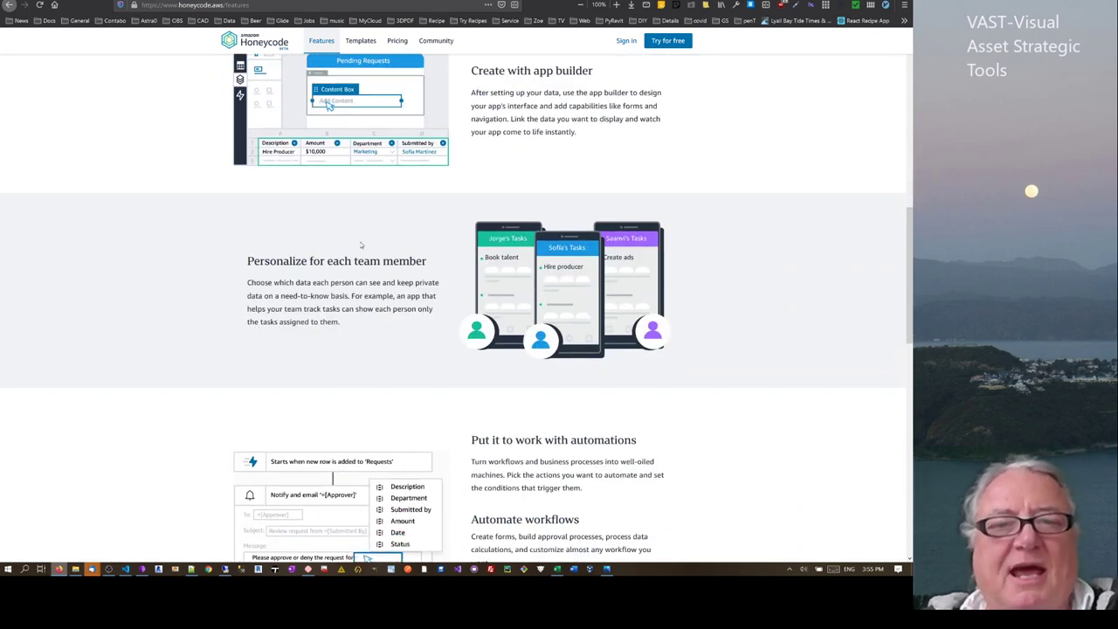
{"action": "scroll", "coordinate": [400, 326], "scroll_direction": "down", "scroll_amount": 4}
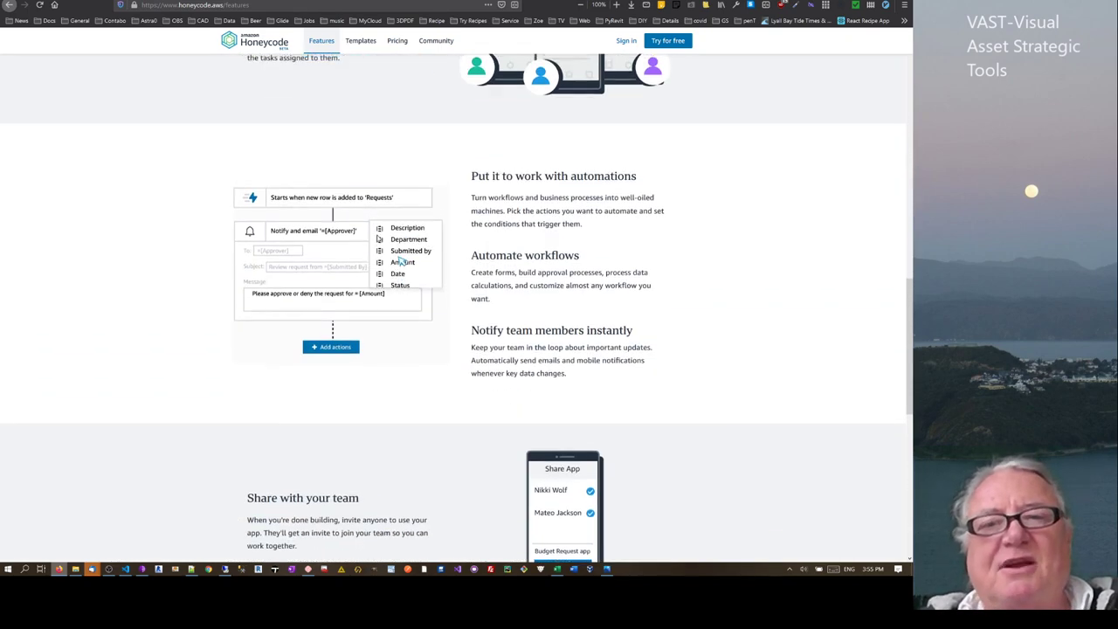
{"action": "scroll", "coordinate": [352, 237], "scroll_direction": "up", "scroll_amount": 3}
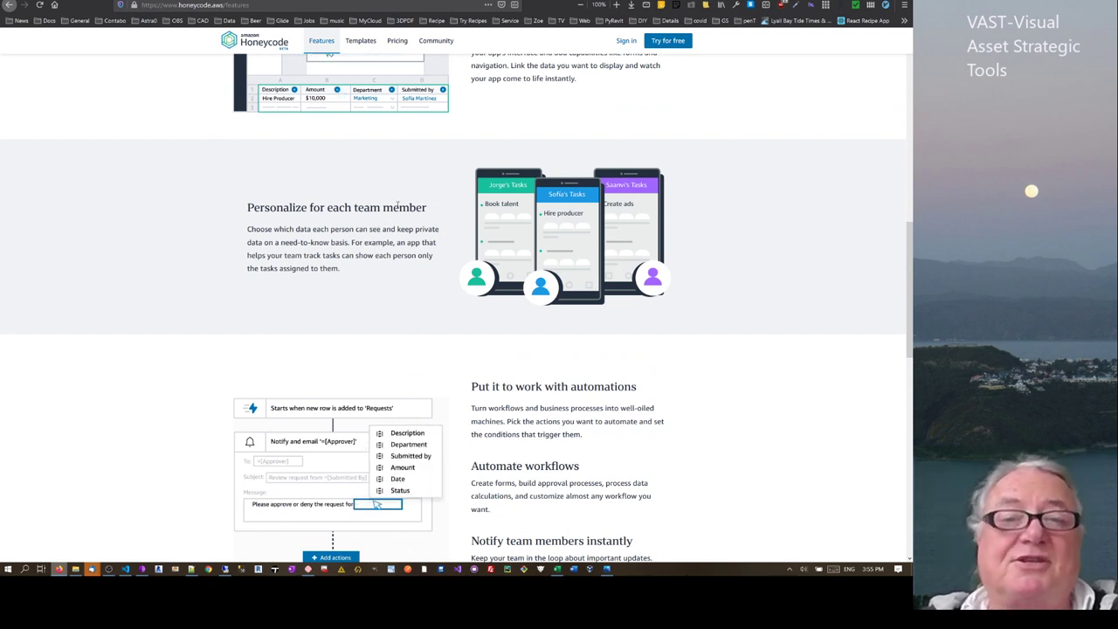
{"action": "scroll", "coordinate": [384, 220], "scroll_direction": "down", "scroll_amount": 3}
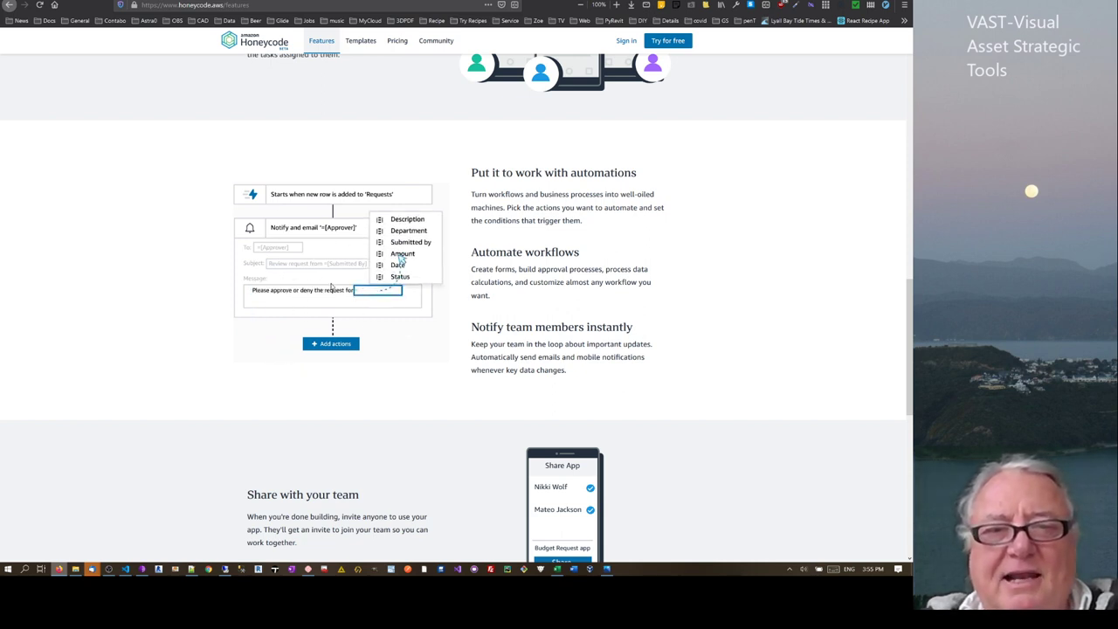
{"action": "scroll", "coordinate": [469, 327], "scroll_direction": "down", "scroll_amount": 5}
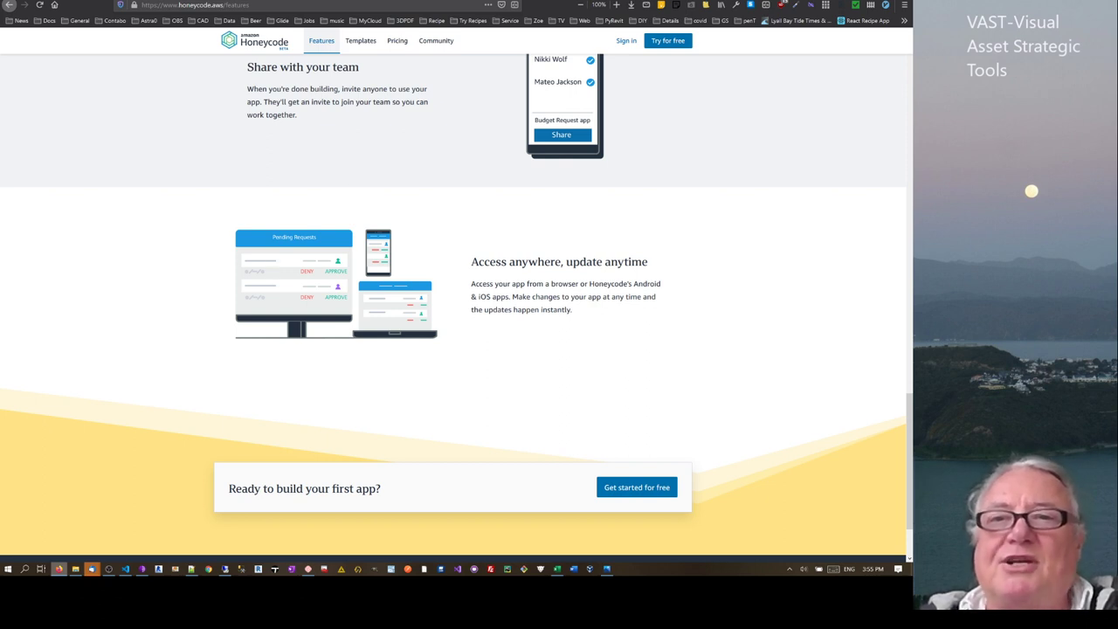
Step: Open Pricing and highlight the Basic plan's 2,500 rows, unlimited workbooks and 20 members
{"action": "left_click", "coordinate": [396, 40]}
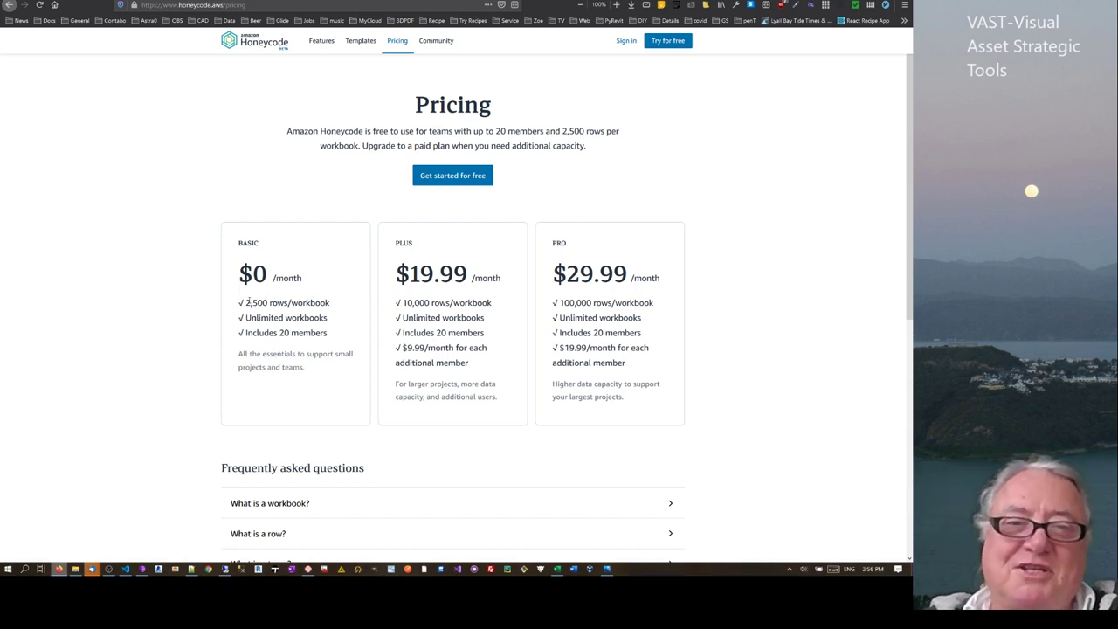
{"action": "left_click_drag", "start_coordinate": [242, 303], "coordinate": [291, 303]}
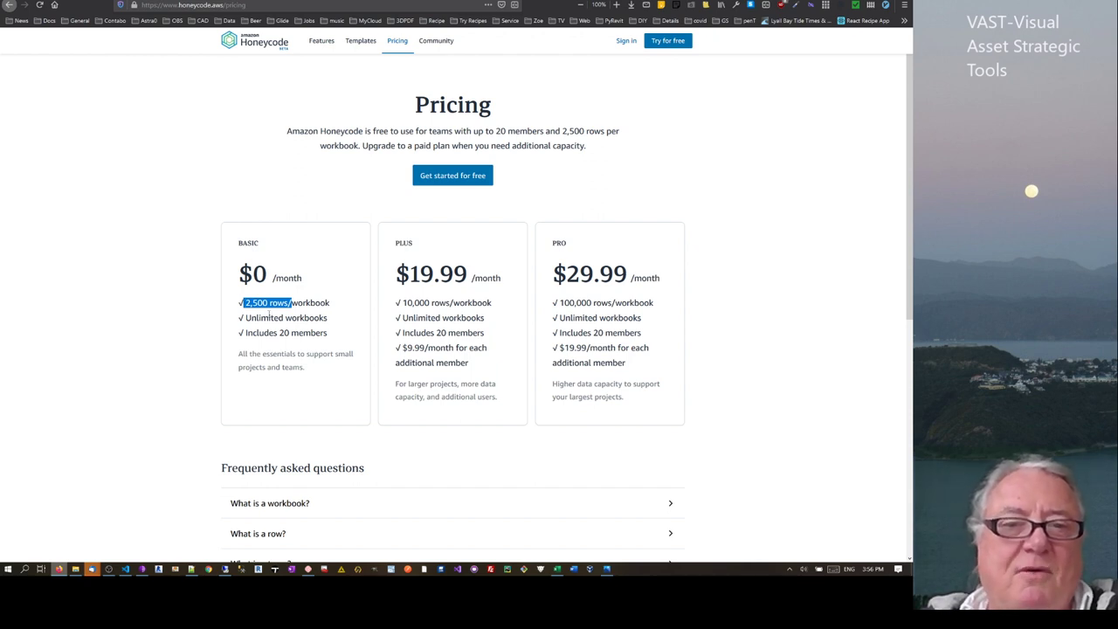
{"action": "left_click_drag", "start_coordinate": [246, 318], "coordinate": [326, 318]}
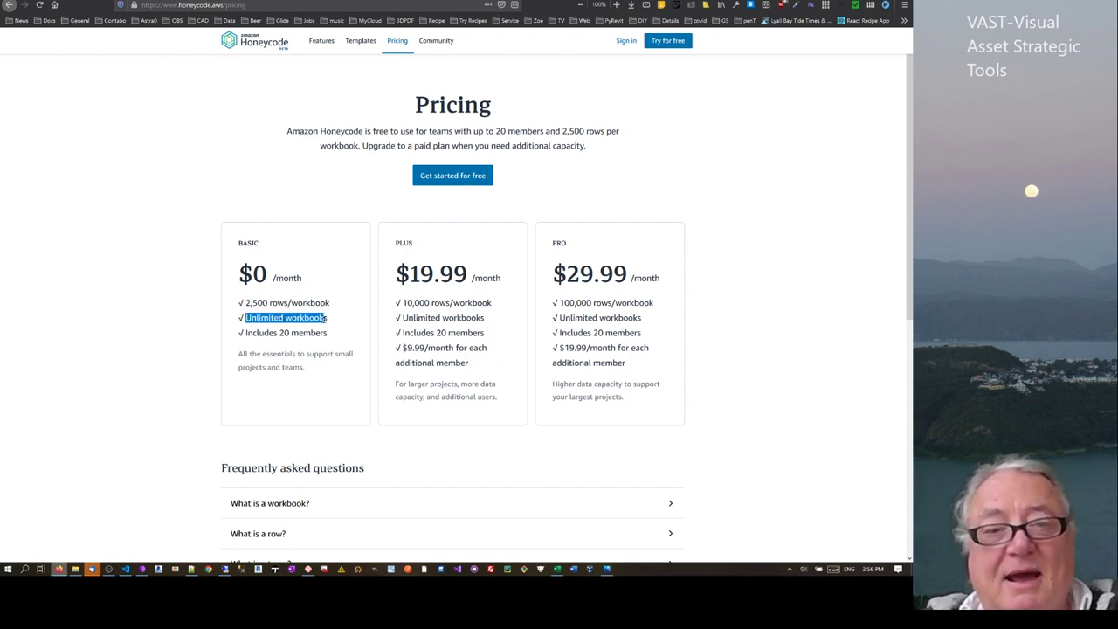
{"action": "left_click_drag", "start_coordinate": [246, 333], "coordinate": [328, 348]}
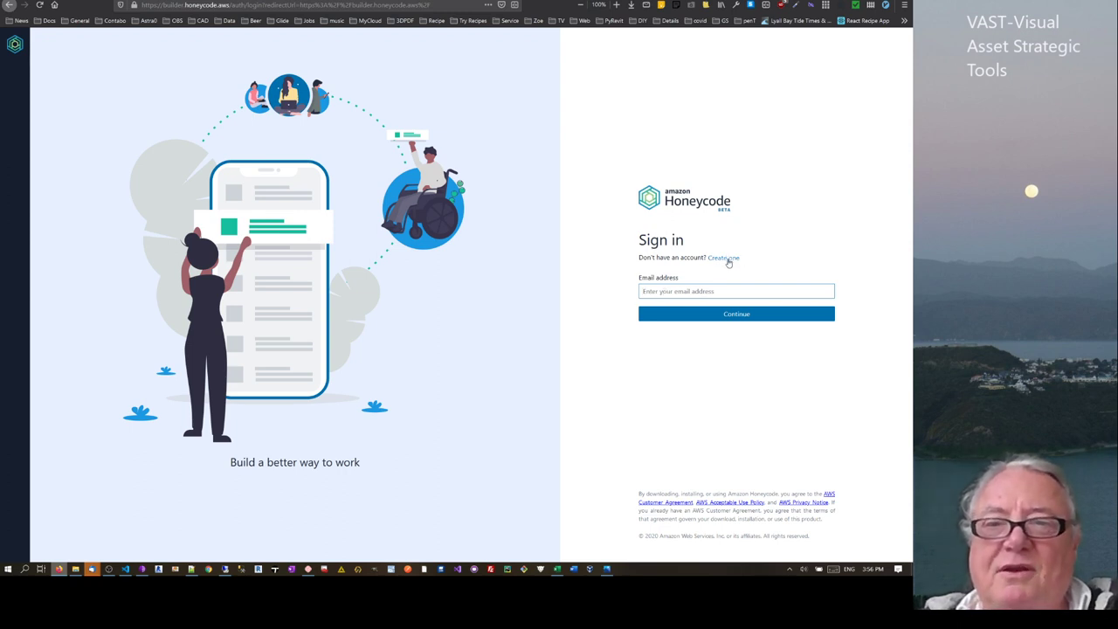
Step: Try the create-account email field, then return to Sign in and continue with the account email
{"action": "left_click", "coordinate": [730, 259]}
{"action": "left_click", "coordinate": [651, 256]}
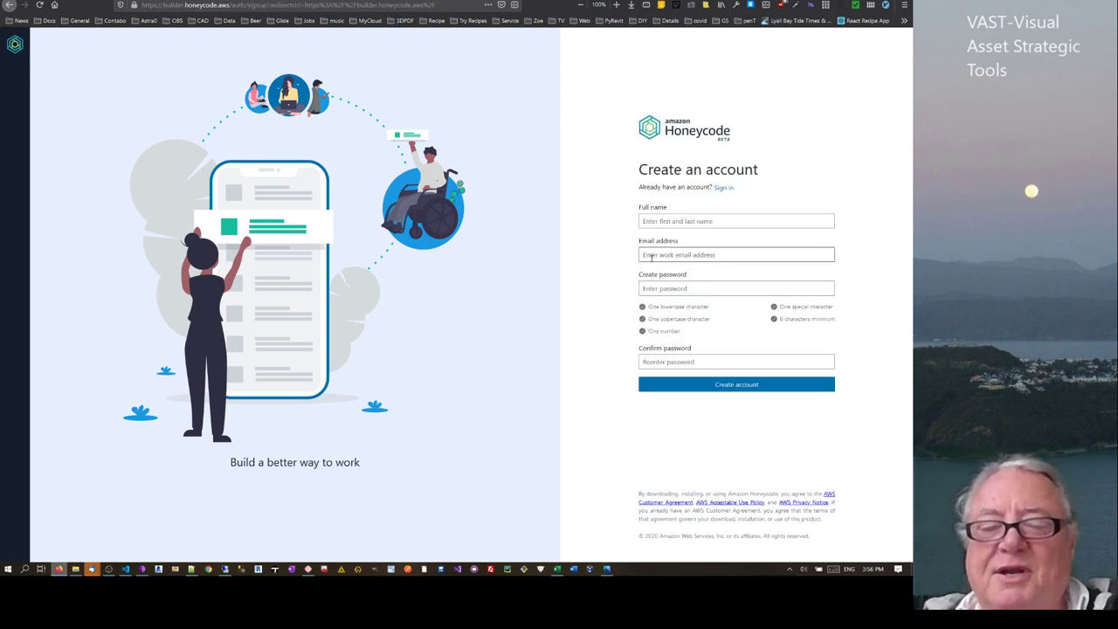
{"action": "left_click", "coordinate": [617, 165]}
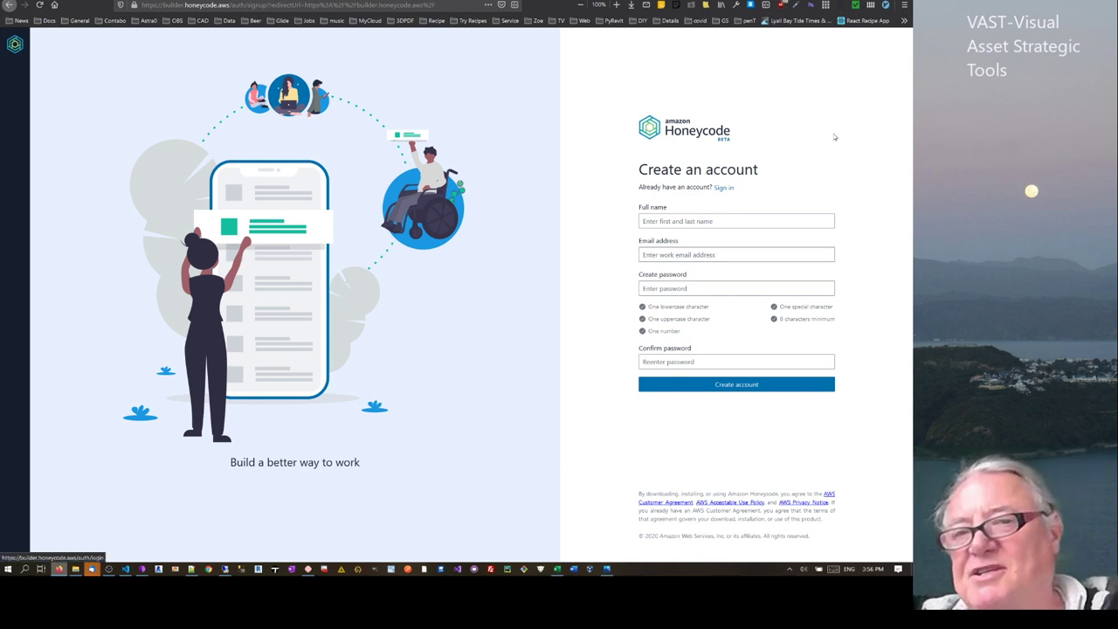
{"action": "left_click", "coordinate": [650, 255]}
{"action": "left_click", "coordinate": [749, 256]}
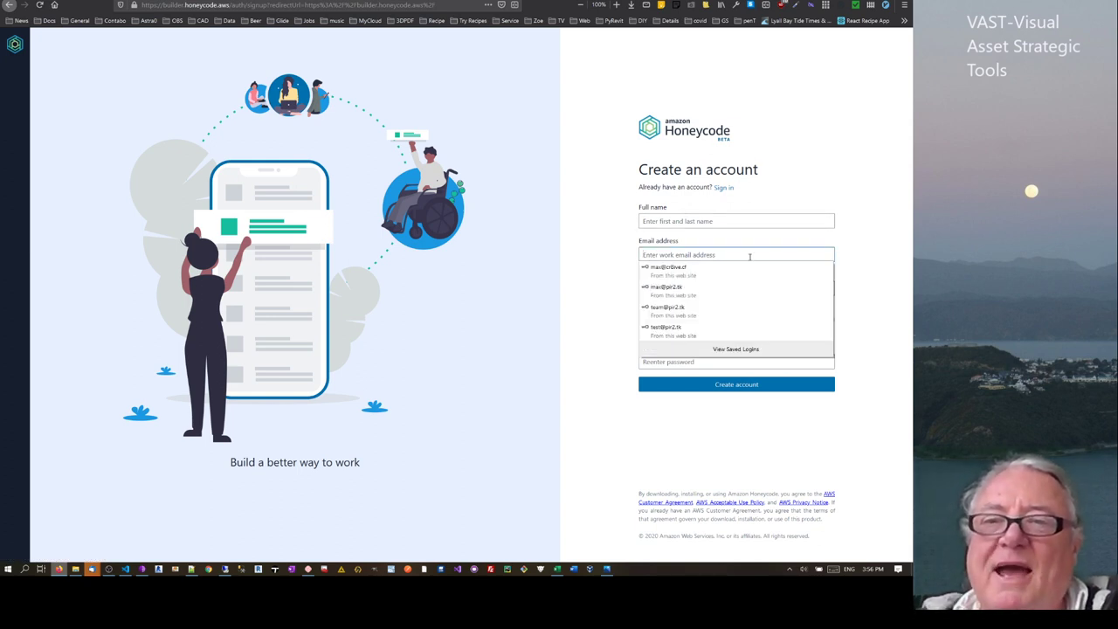
{"action": "left_click", "coordinate": [765, 237]}
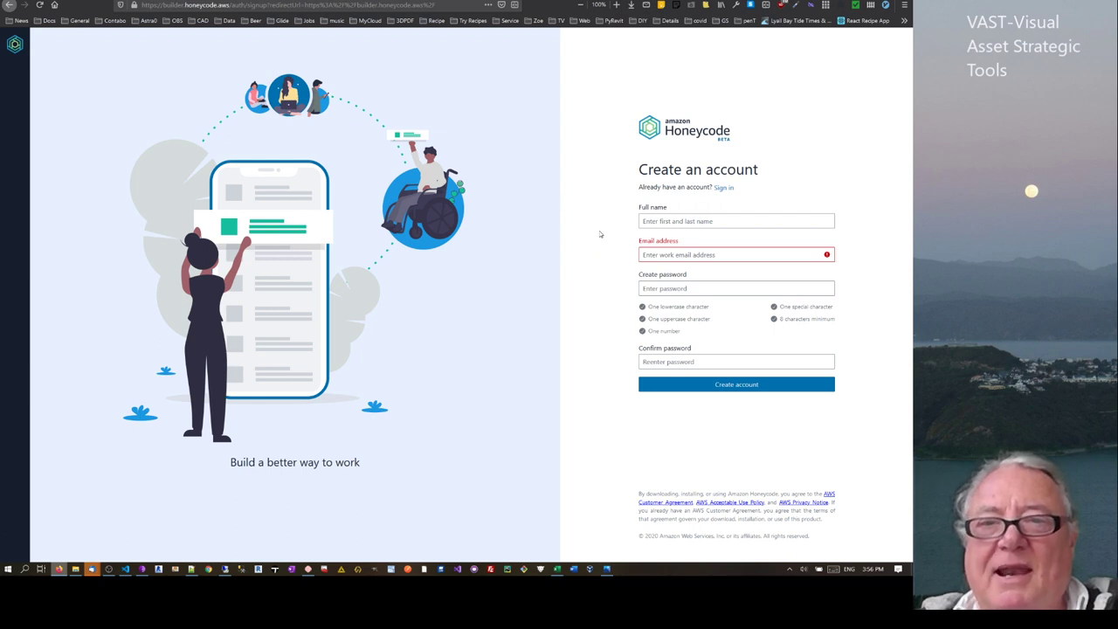
{"action": "left_click", "coordinate": [723, 188]}
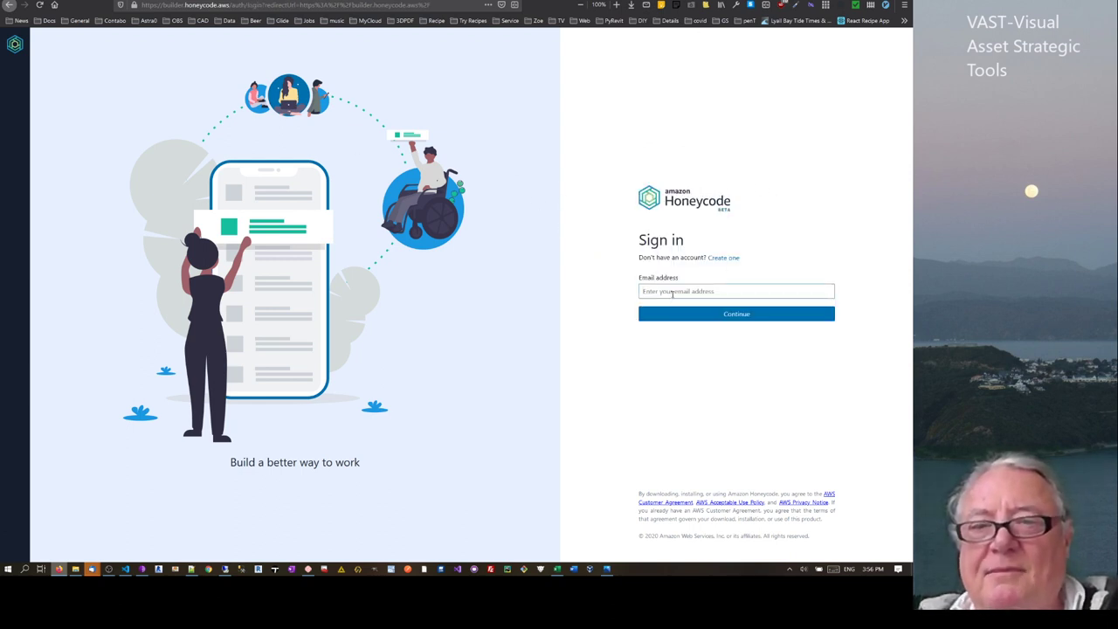
{"action": "left_click", "coordinate": [718, 314]}
Step: Sign in with the password, then look over the Teams list and a team's options menu
{"action": "left_click", "coordinate": [725, 335]}
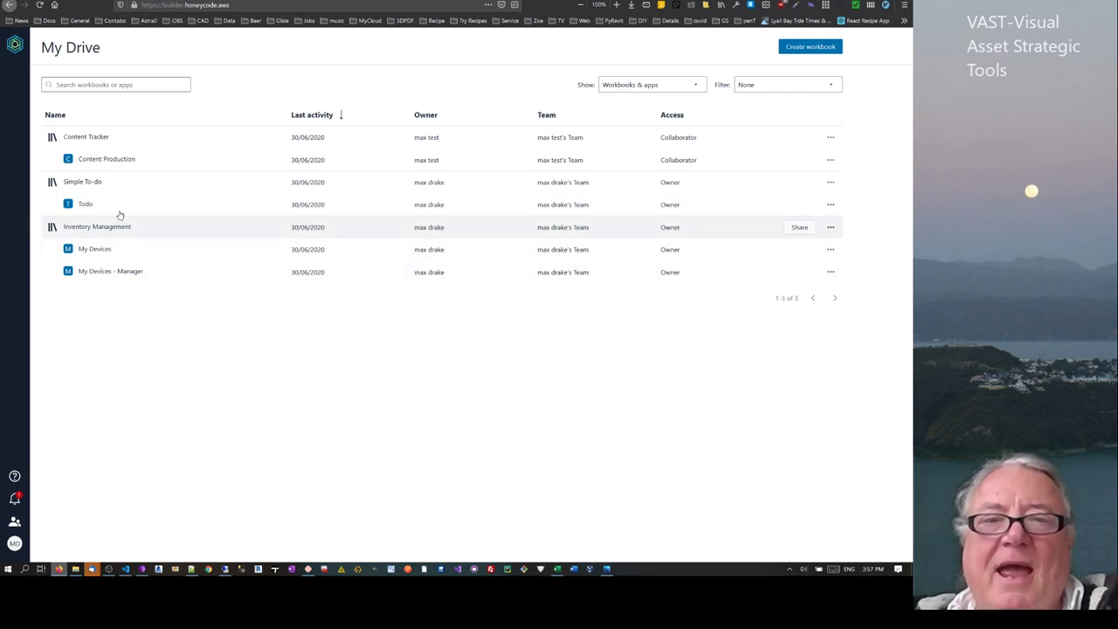
{"action": "left_click", "coordinate": [14, 522]}
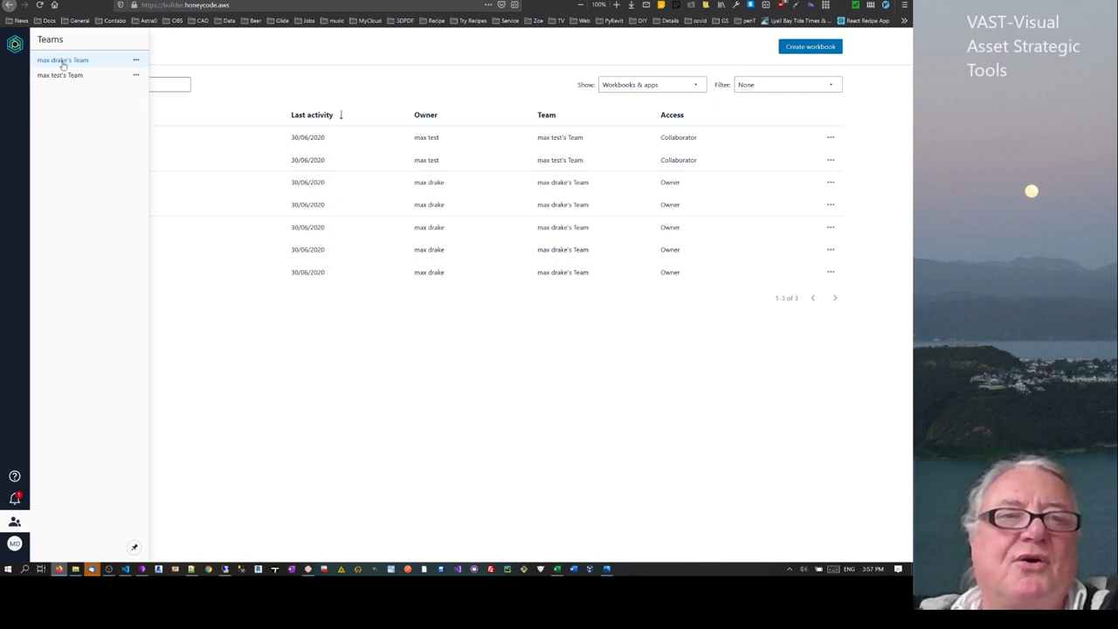
{"action": "left_click", "coordinate": [136, 62]}
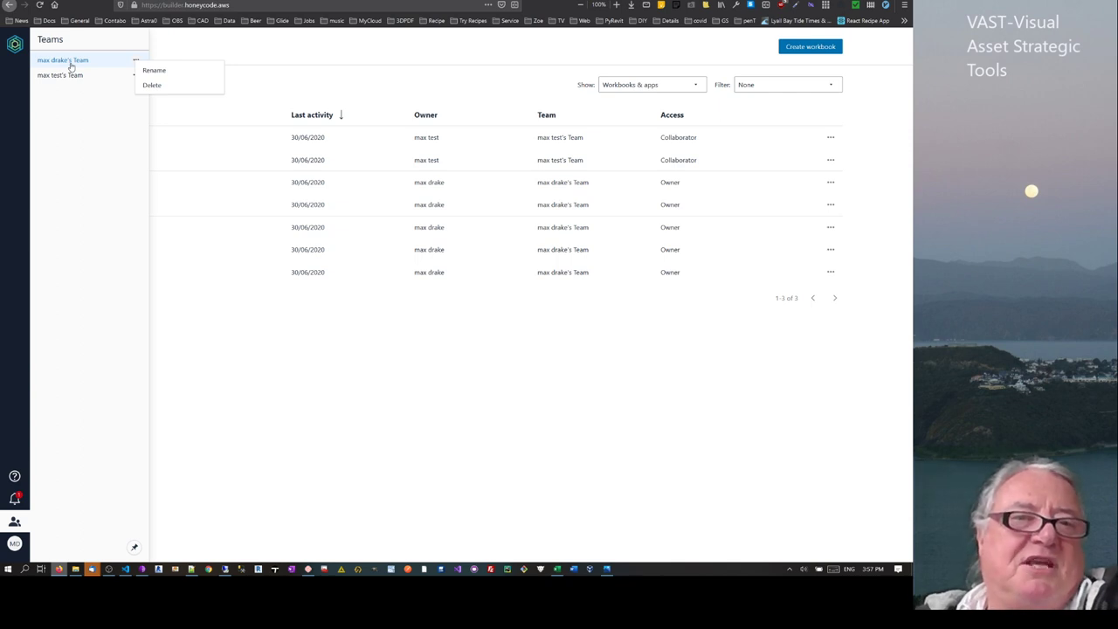
{"action": "left_click", "coordinate": [70, 89]}
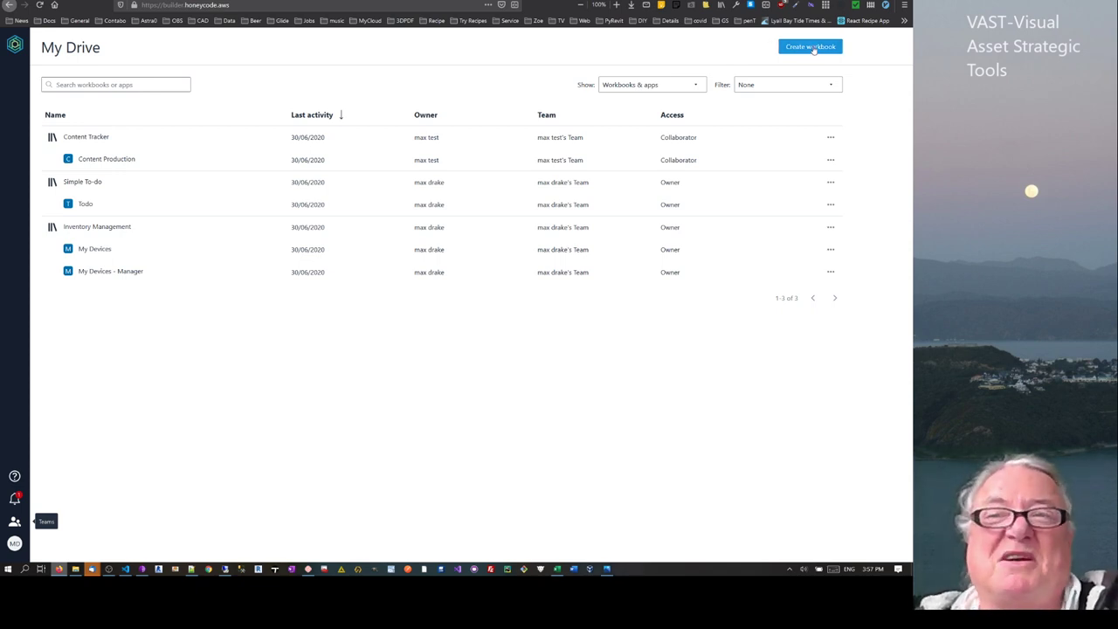
Step: Create a workbook from the Timeoff Reporting template and return to My Drive
{"action": "left_click", "coordinate": [812, 49]}
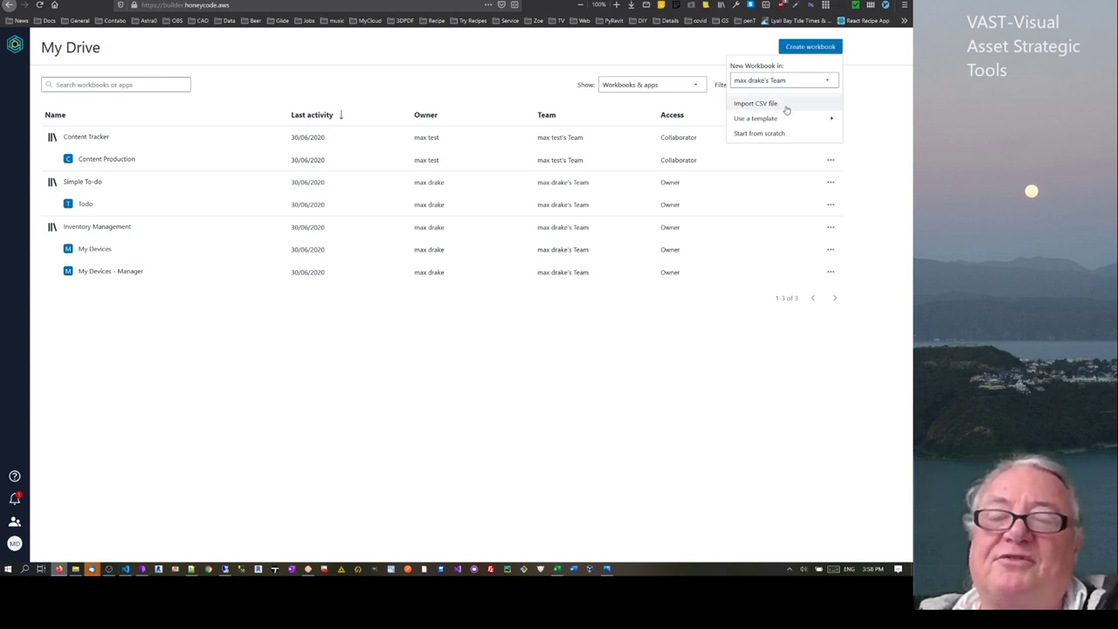
{"action": "mouse_move", "coordinate": [784, 118]}
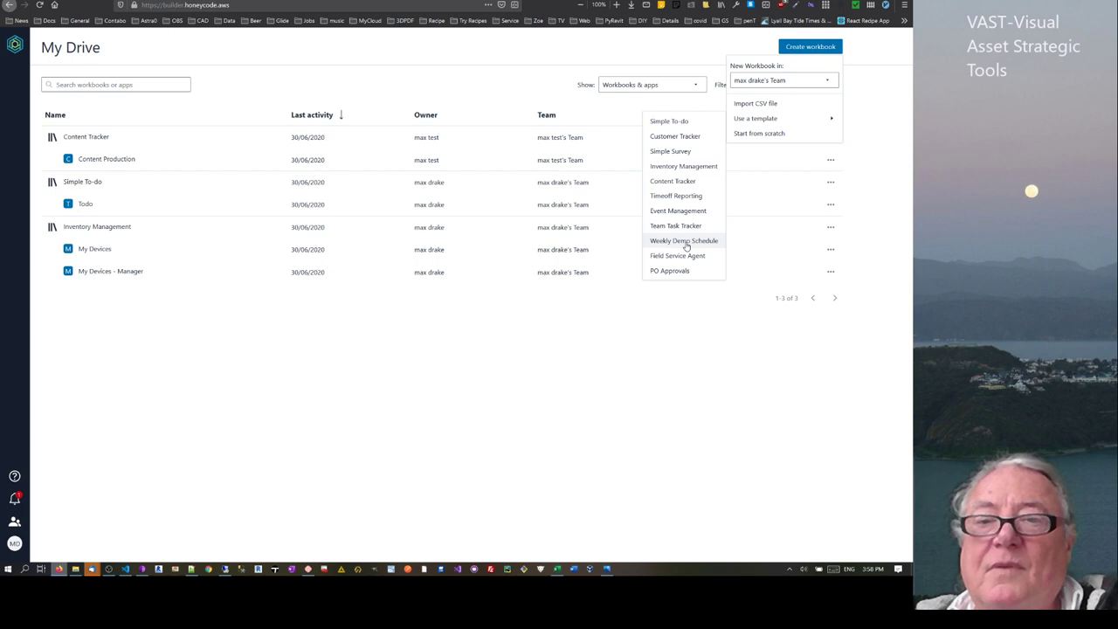
{"action": "left_click", "coordinate": [681, 197]}
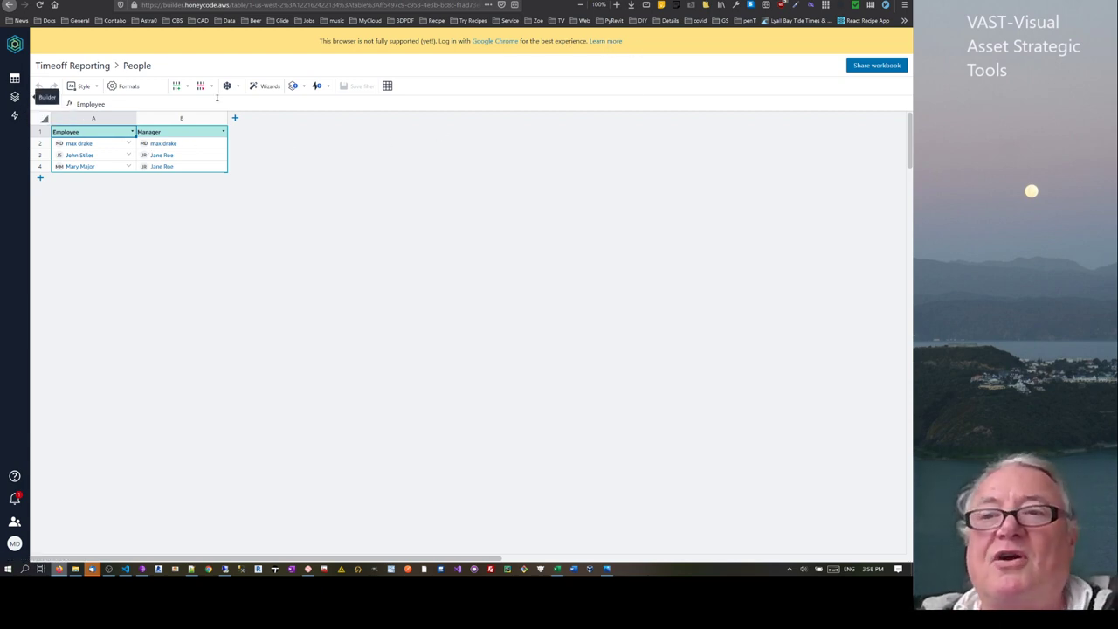
{"action": "left_click", "coordinate": [14, 43]}
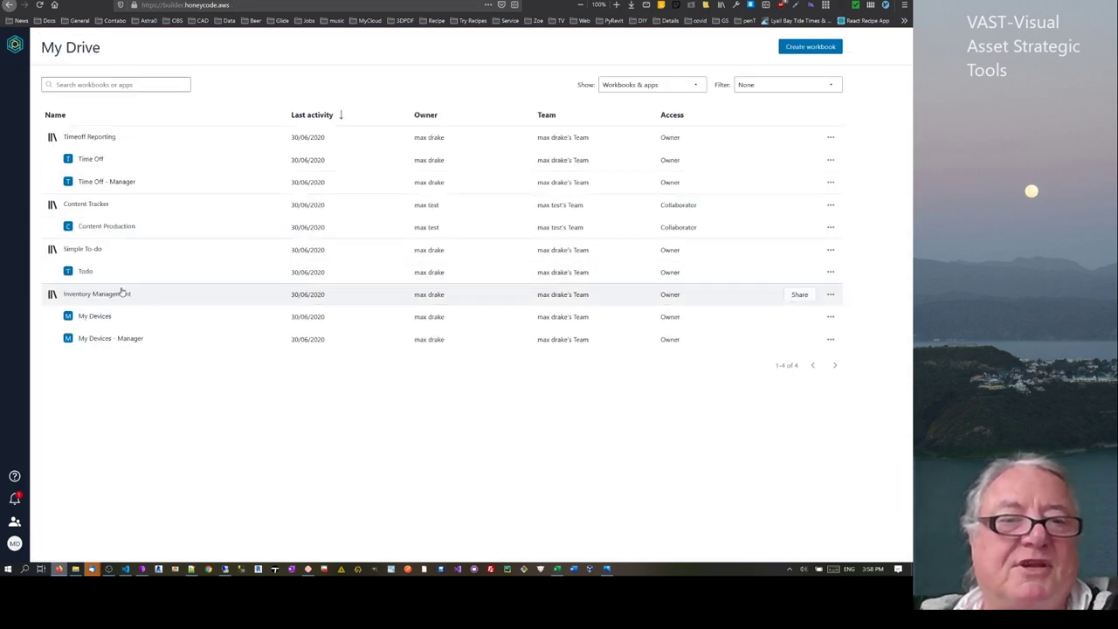
Step: Open the My Devices - Manager app and view its Inventory, New Device and Summary screens
{"action": "left_click", "coordinate": [94, 338]}
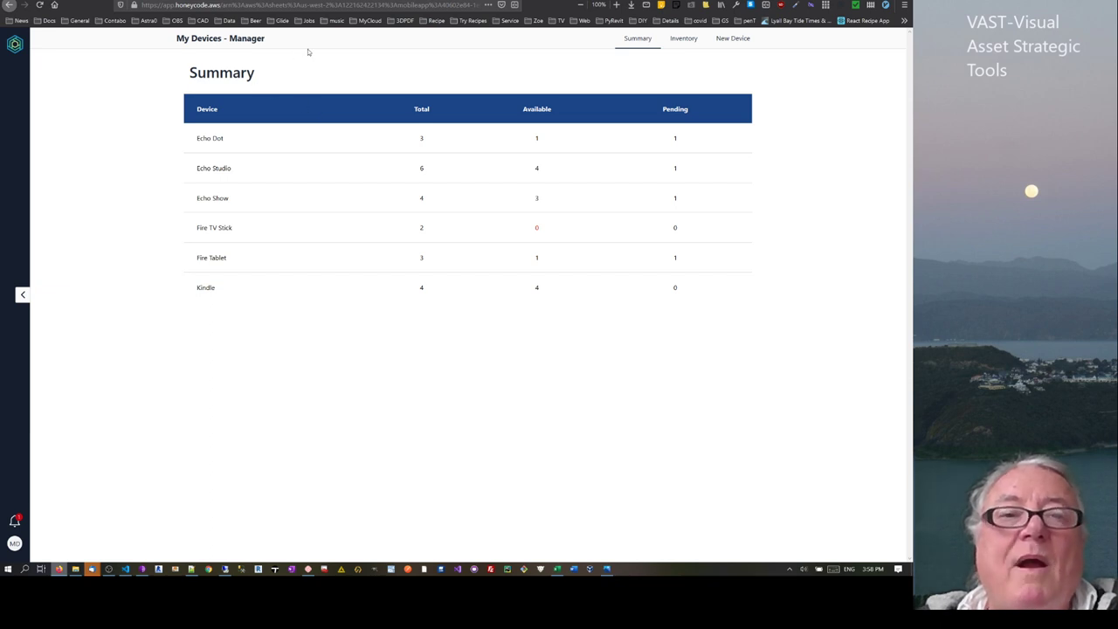
{"action": "left_click", "coordinate": [684, 40]}
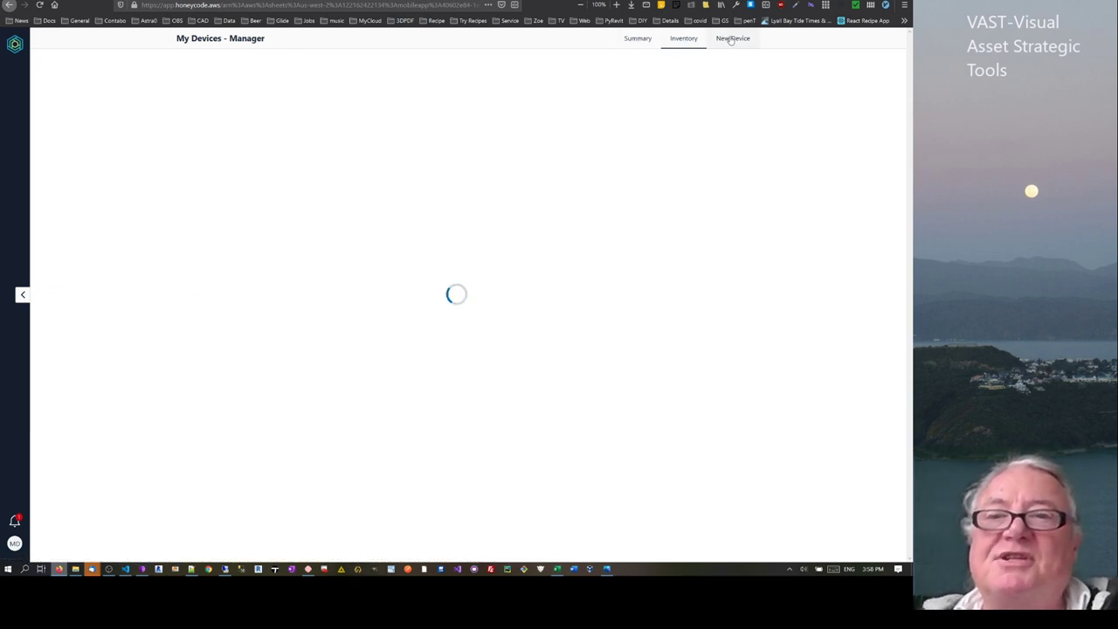
{"action": "left_click", "coordinate": [732, 40]}
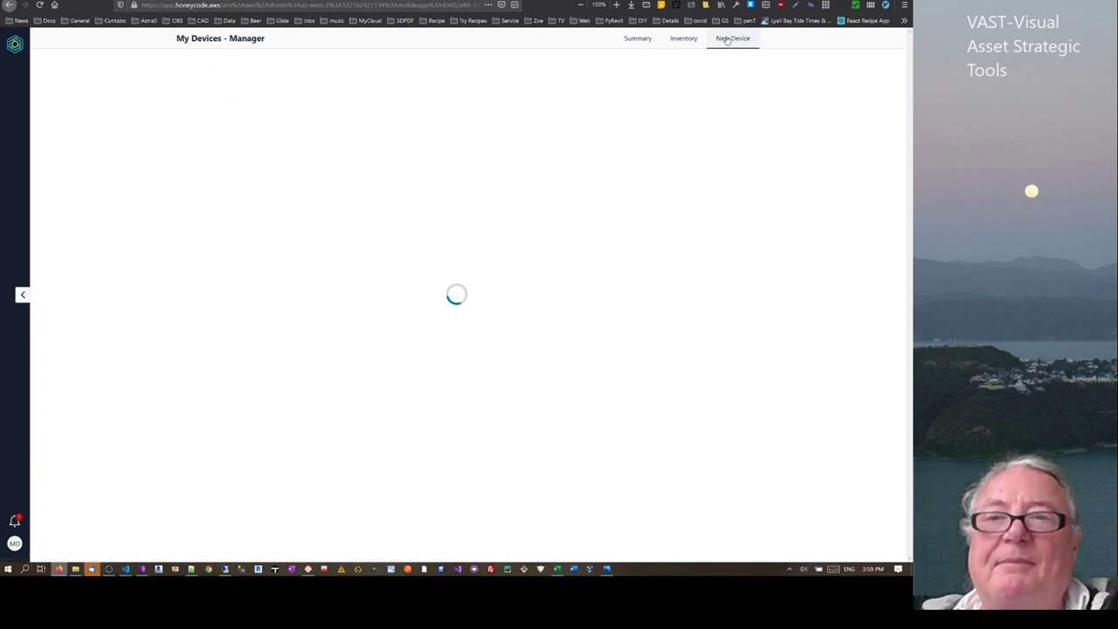
{"action": "left_click", "coordinate": [647, 41]}
{"action": "left_click", "coordinate": [680, 40]}
{"action": "left_click", "coordinate": [634, 42]}
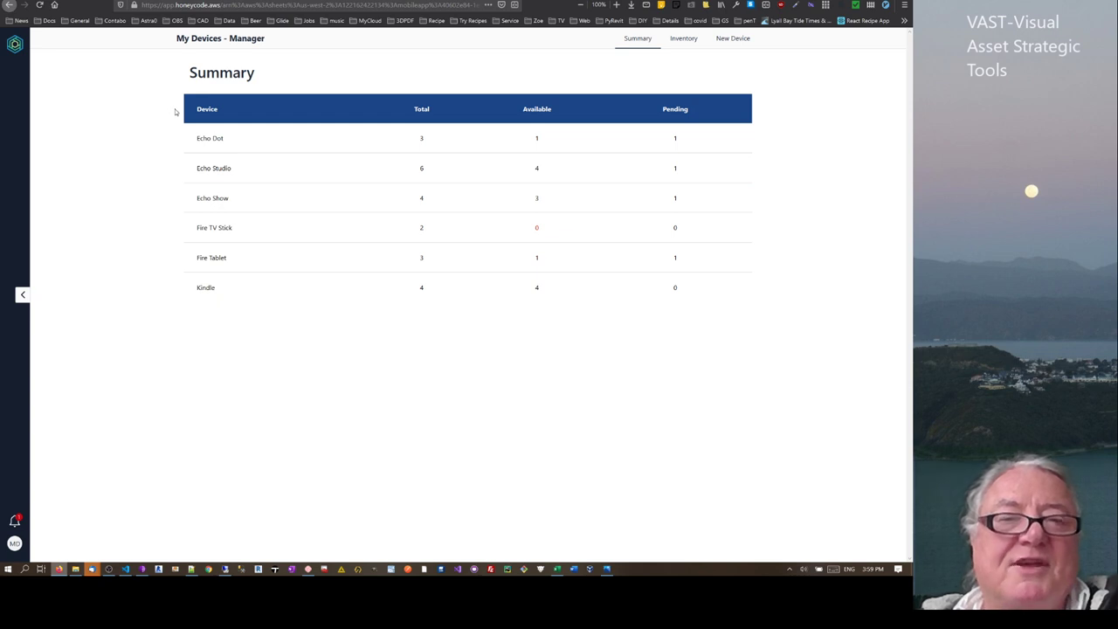
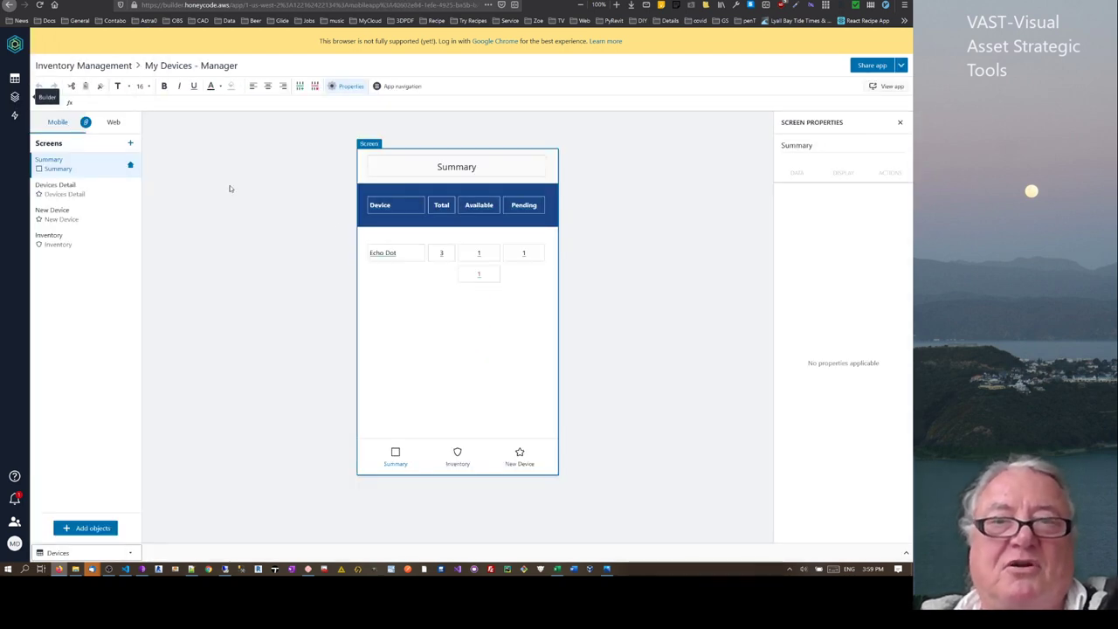
Step: Append ' of Data' to the Summary header so it reads 'Summary of Data'
{"action": "left_click", "coordinate": [478, 171]}
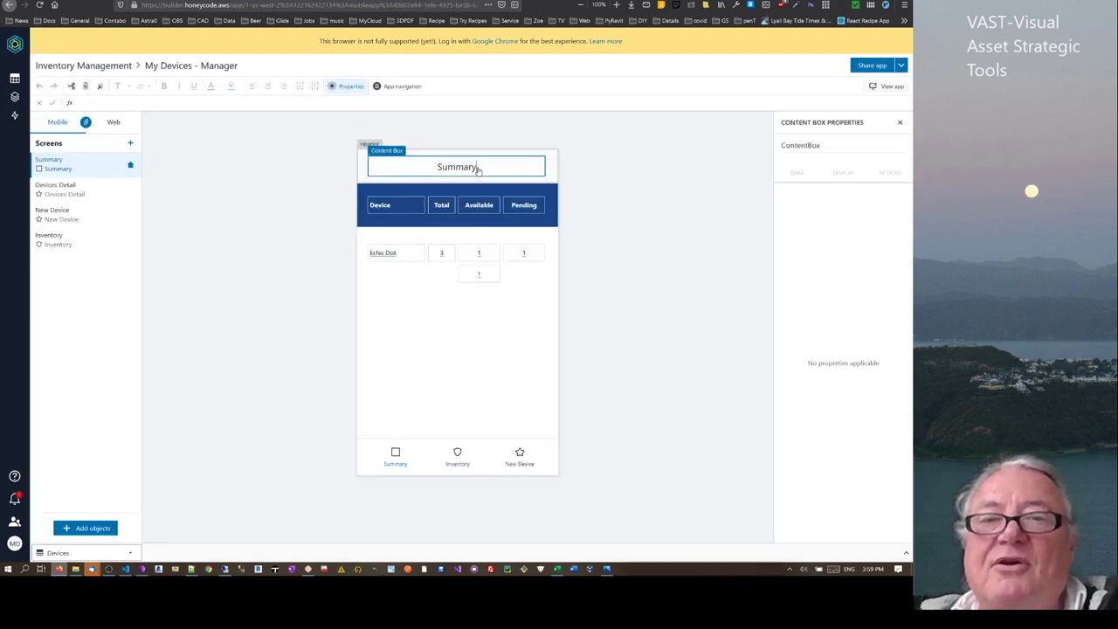
{"action": "left_click", "coordinate": [477, 167]}
{"action": "type", "text": "o"}
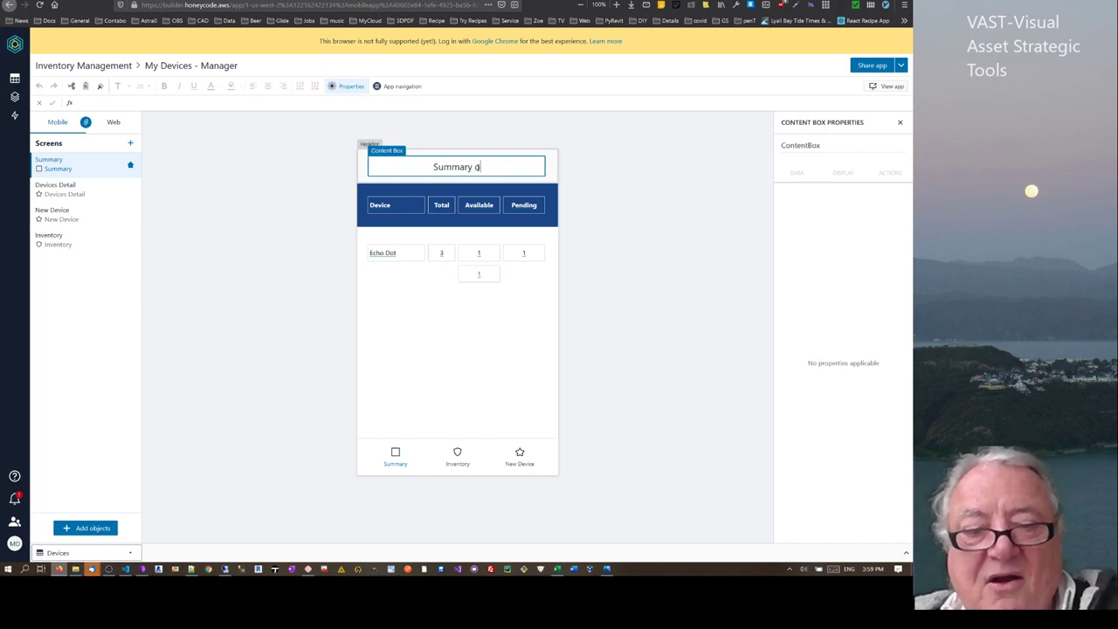
{"action": "type", "text": "f Da"}
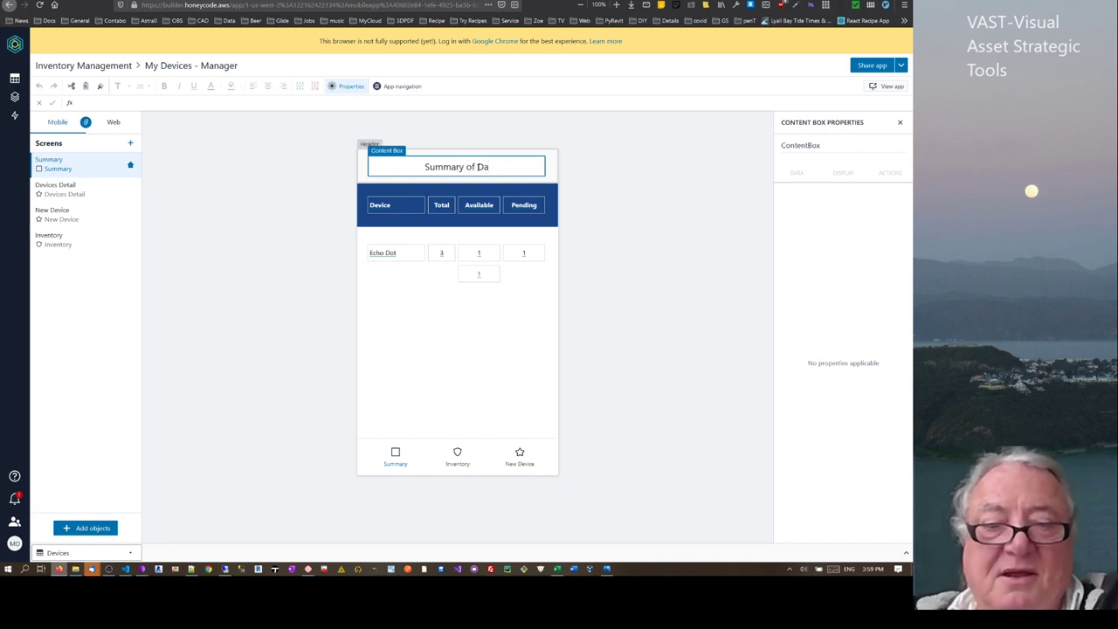
{"action": "type", "text": "ta"}
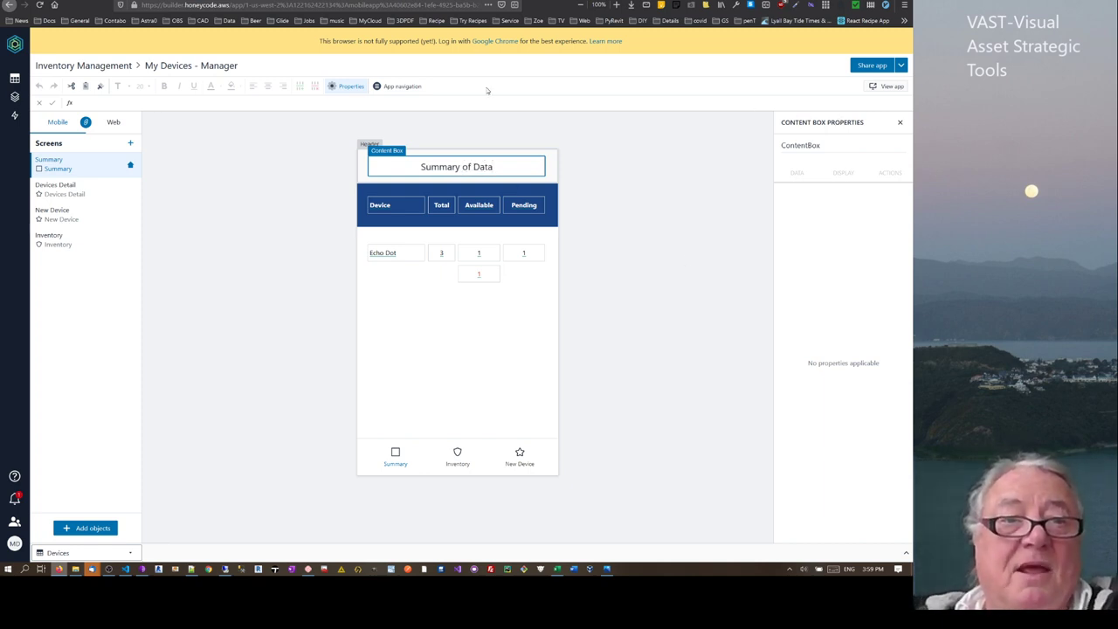
Step: Preview the screen in web and mobile layouts and glance at the Add objects list
{"action": "left_click", "coordinate": [111, 122]}
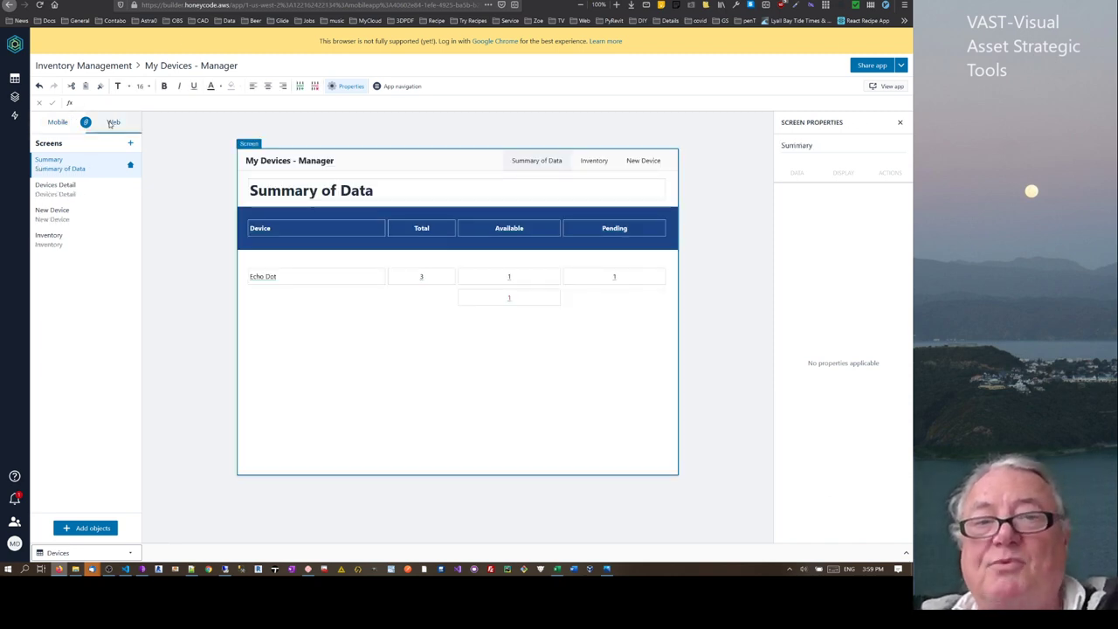
{"action": "left_click", "coordinate": [58, 122]}
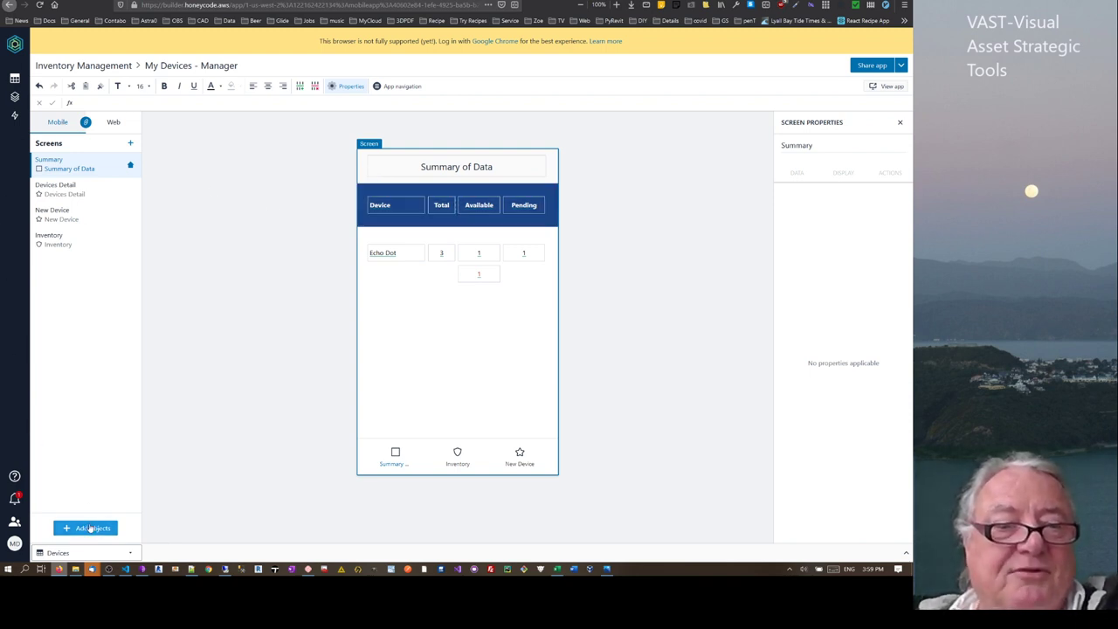
{"action": "left_click", "coordinate": [87, 528]}
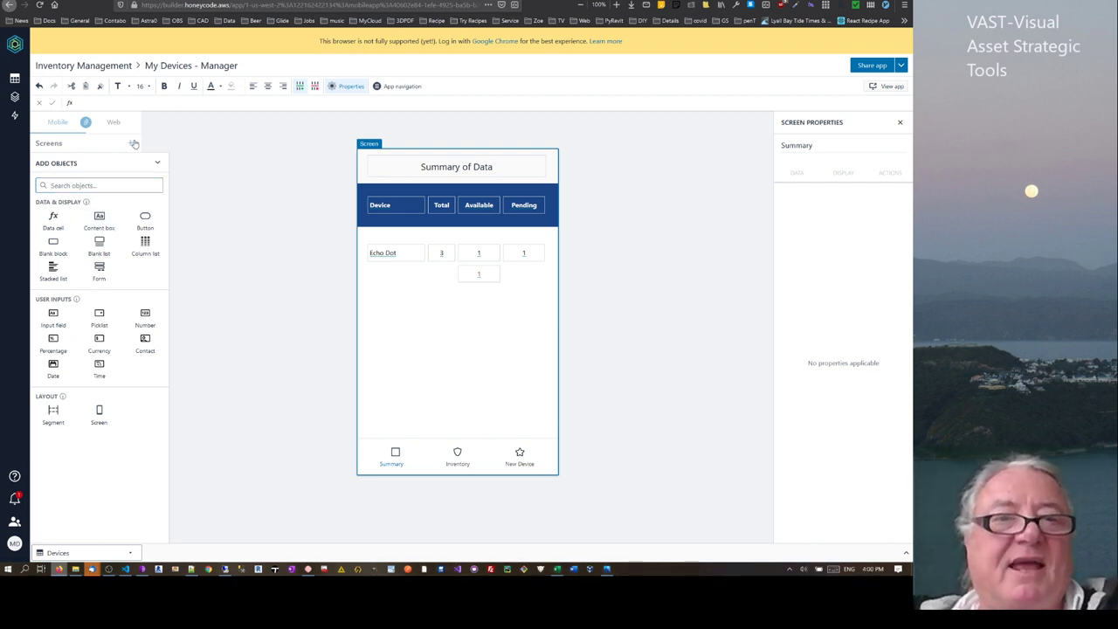
{"action": "left_click", "coordinate": [157, 164]}
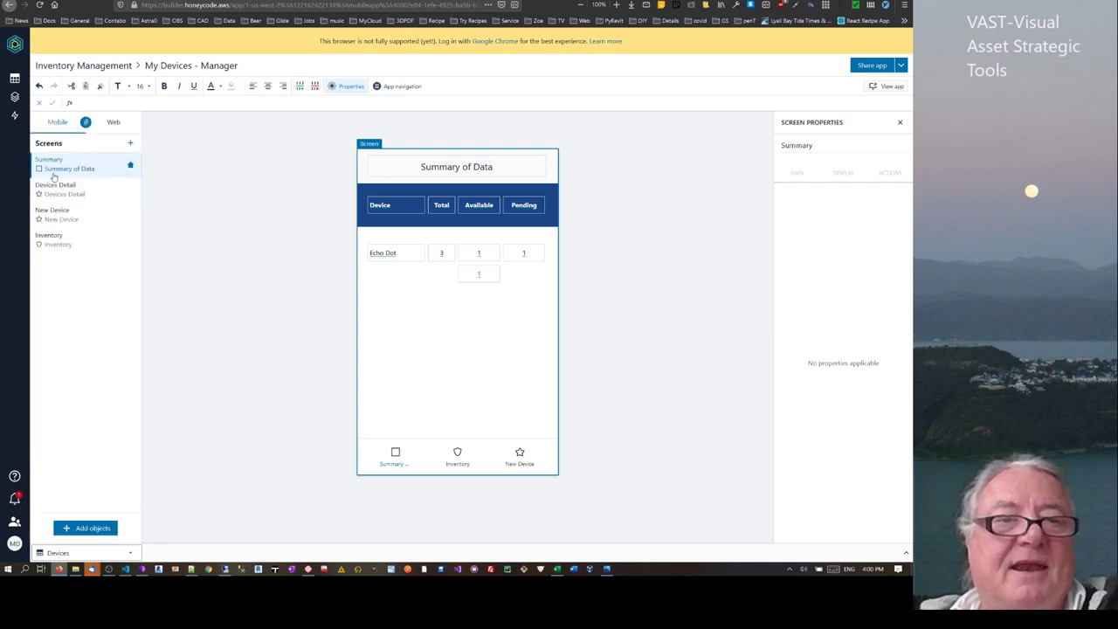
Step: Preview the Devices Detail screen in web layout, inspect its Device header, then return to My Drive
{"action": "left_click", "coordinate": [50, 220]}
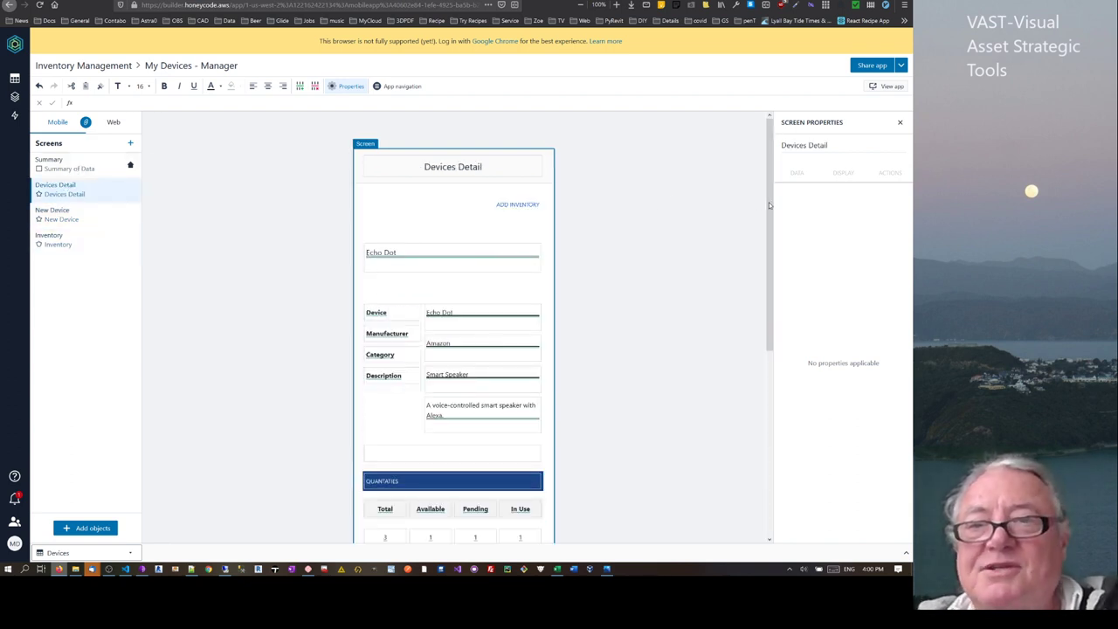
{"action": "left_click_drag", "start_coordinate": [768, 205], "coordinate": [773, 444]}
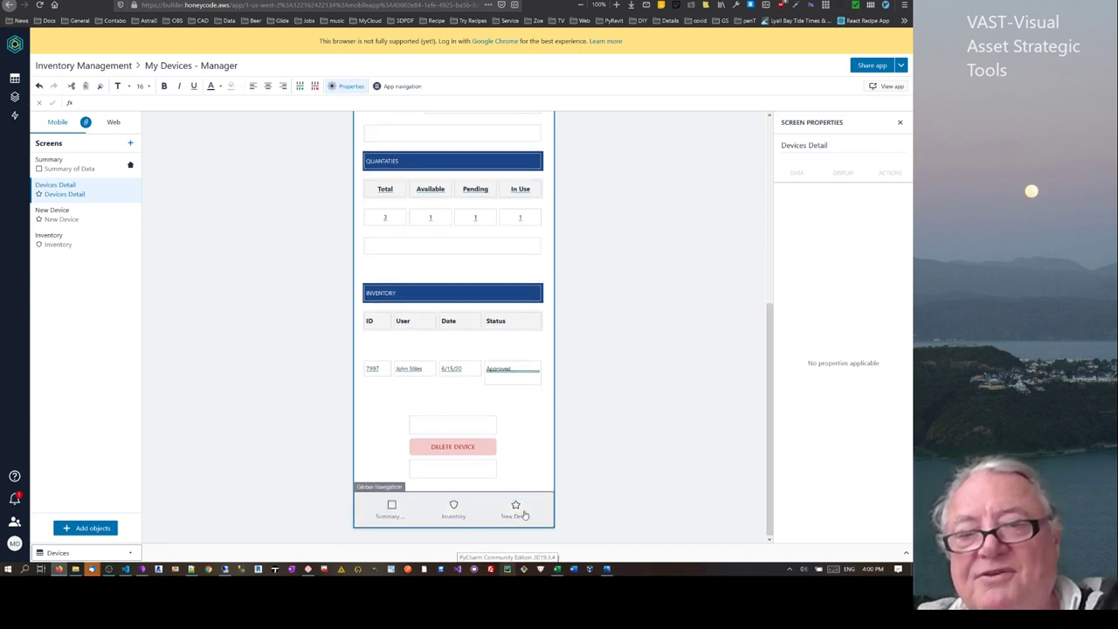
{"action": "left_click", "coordinate": [115, 122]}
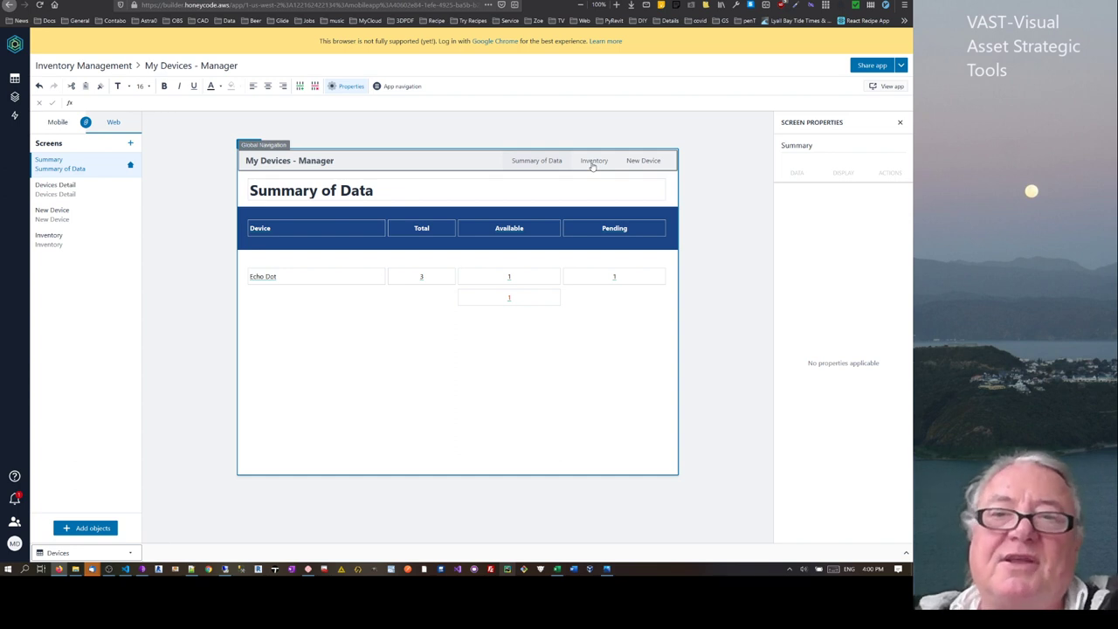
{"action": "left_click", "coordinate": [336, 229]}
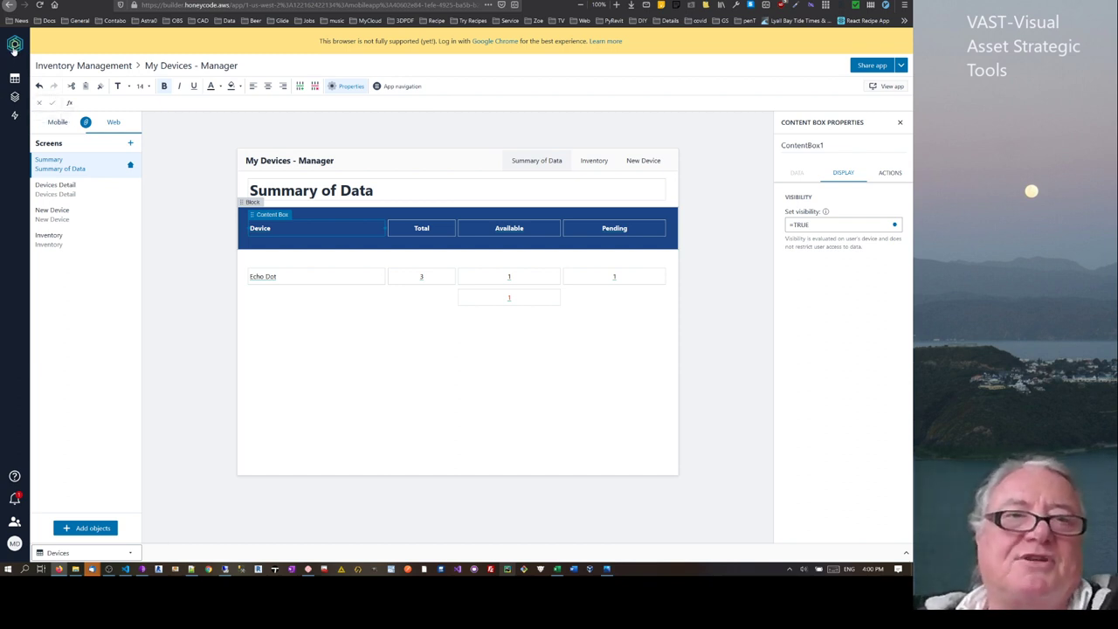
{"action": "left_click", "coordinate": [13, 48]}
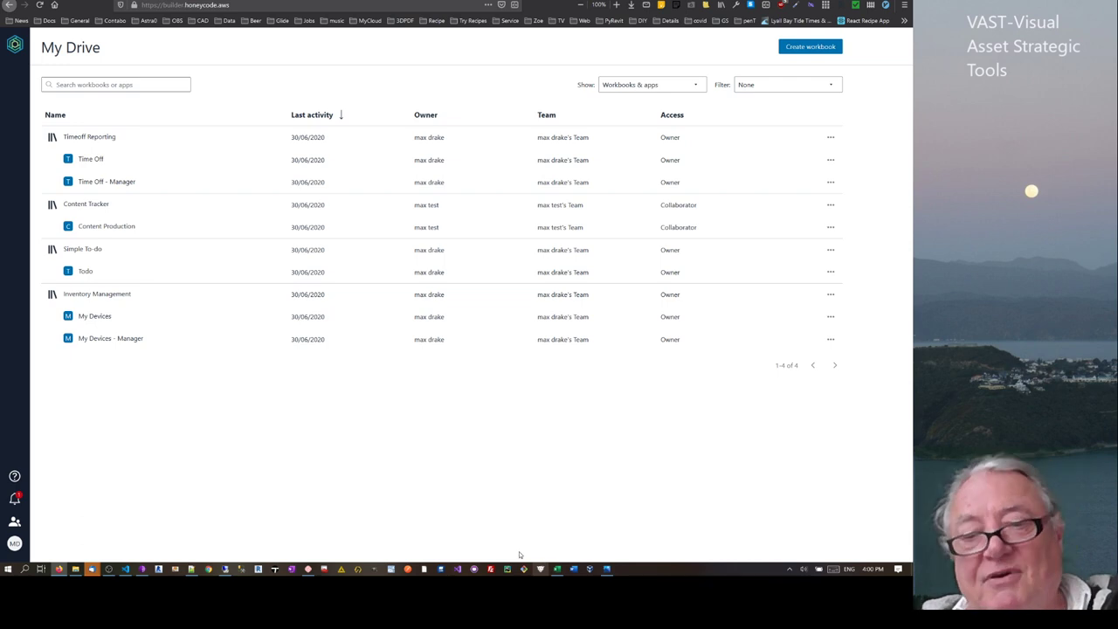
Step: Bring up the mirrored phone view showing the phone's home screen
{"action": "left_click", "coordinate": [607, 568]}
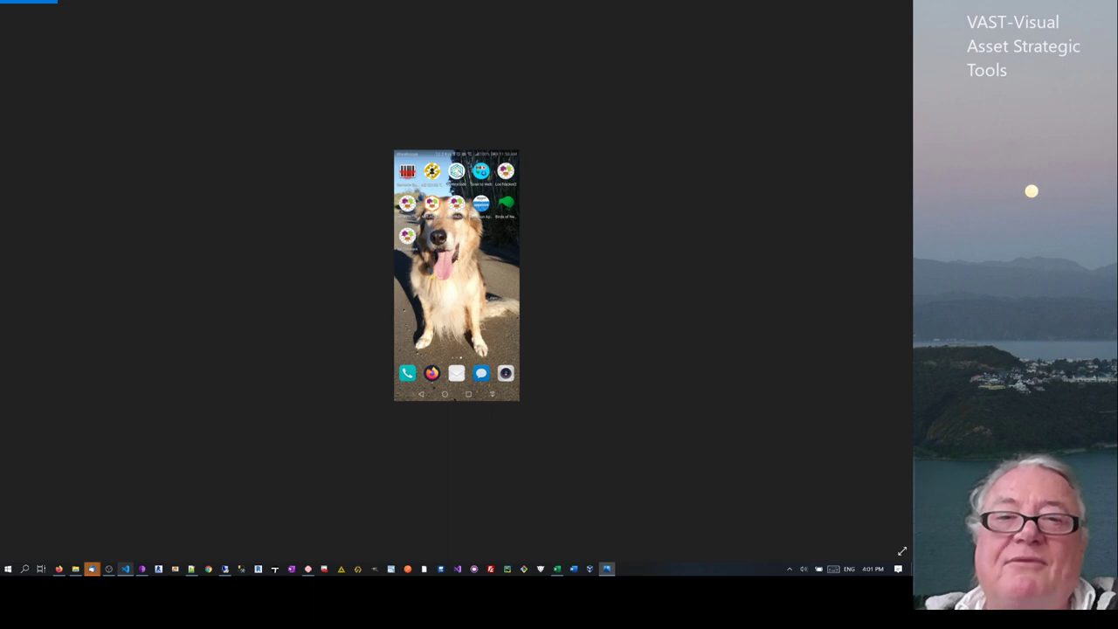
Step: Minimize the browser and step through phone screenshots to the Honeycode Apps screen listing Todo
{"action": "left_click", "coordinate": [58, 569]}
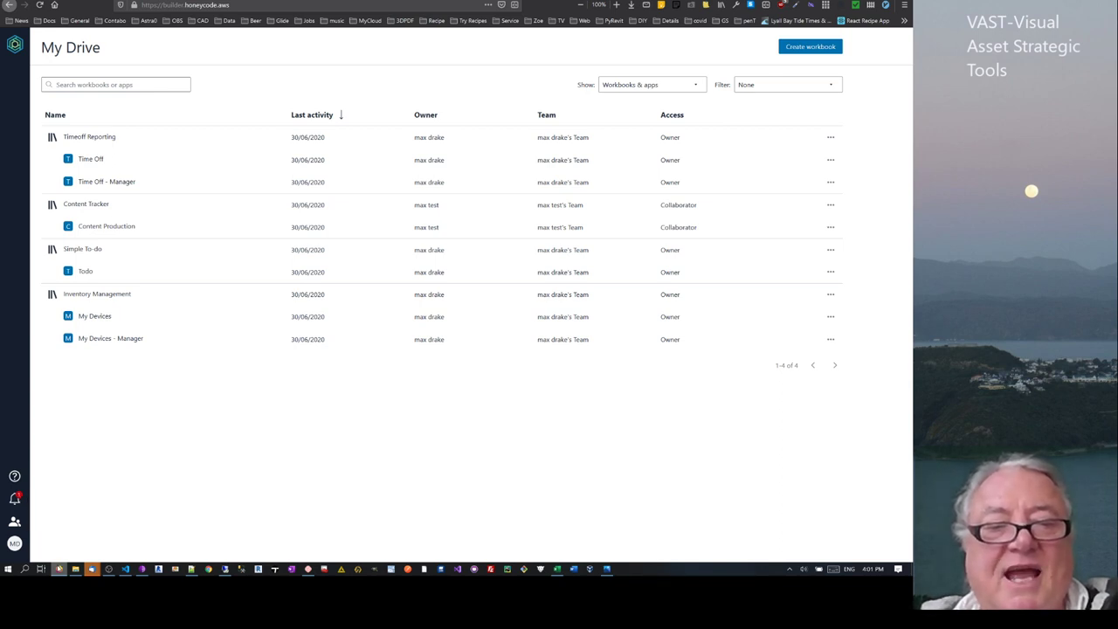
{"action": "left_click", "coordinate": [59, 568]}
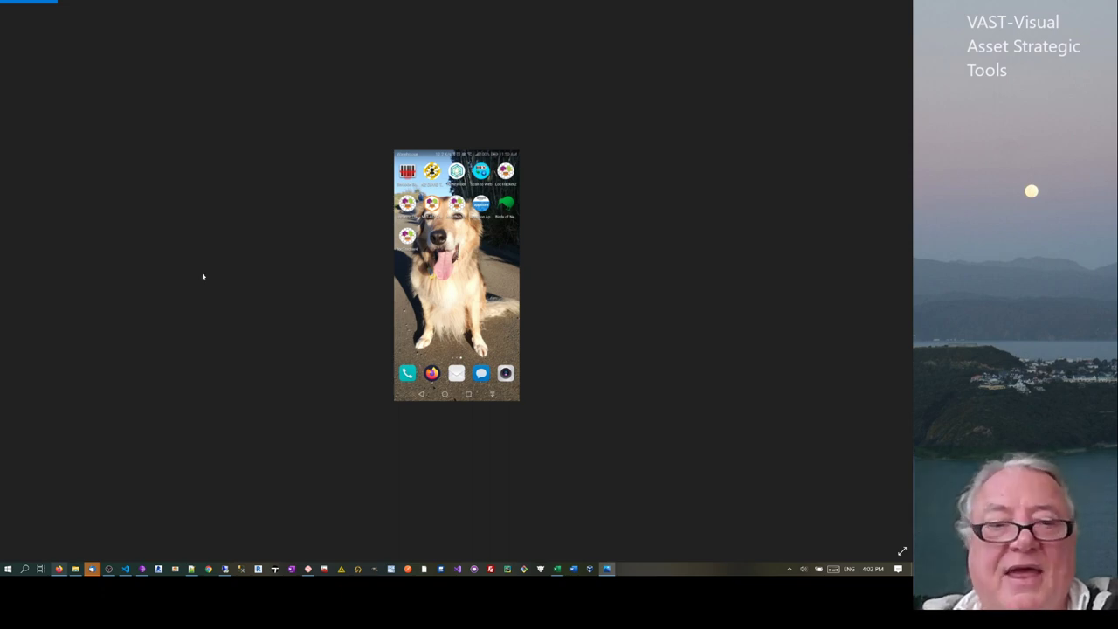
{"action": "left_click", "coordinate": [890, 276]}
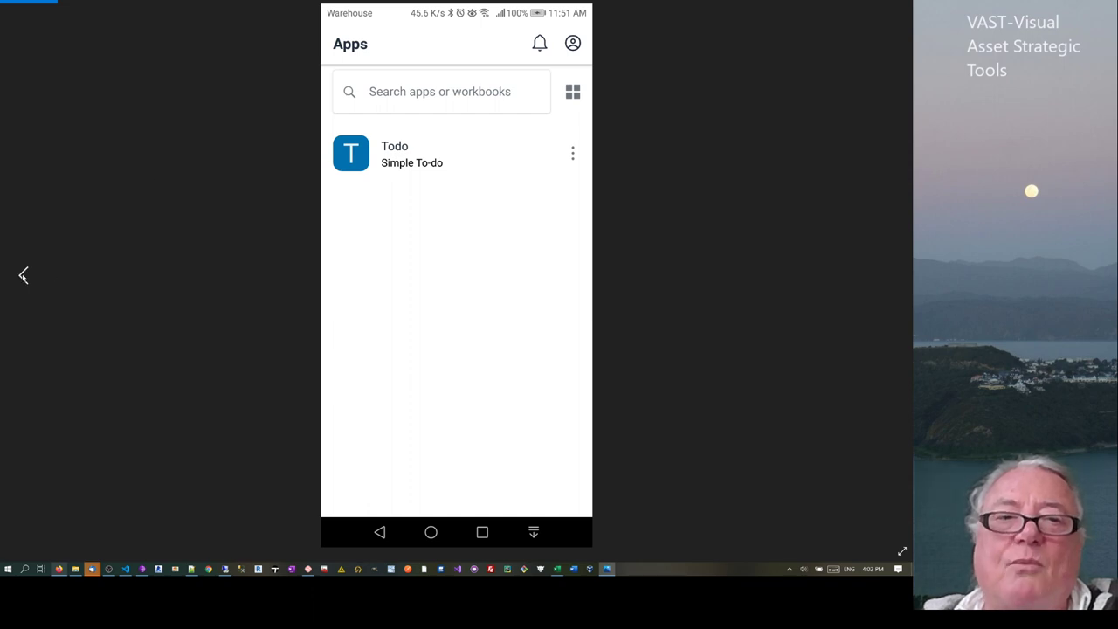
{"action": "left_click", "coordinate": [23, 275]}
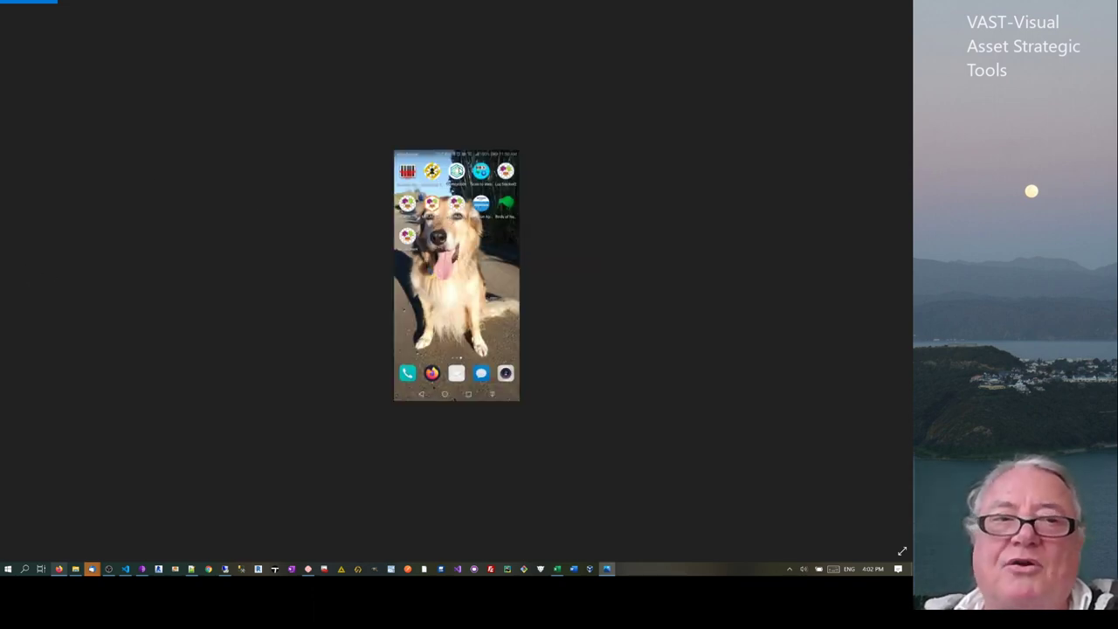
{"action": "mouse_move", "coordinate": [891, 274]}
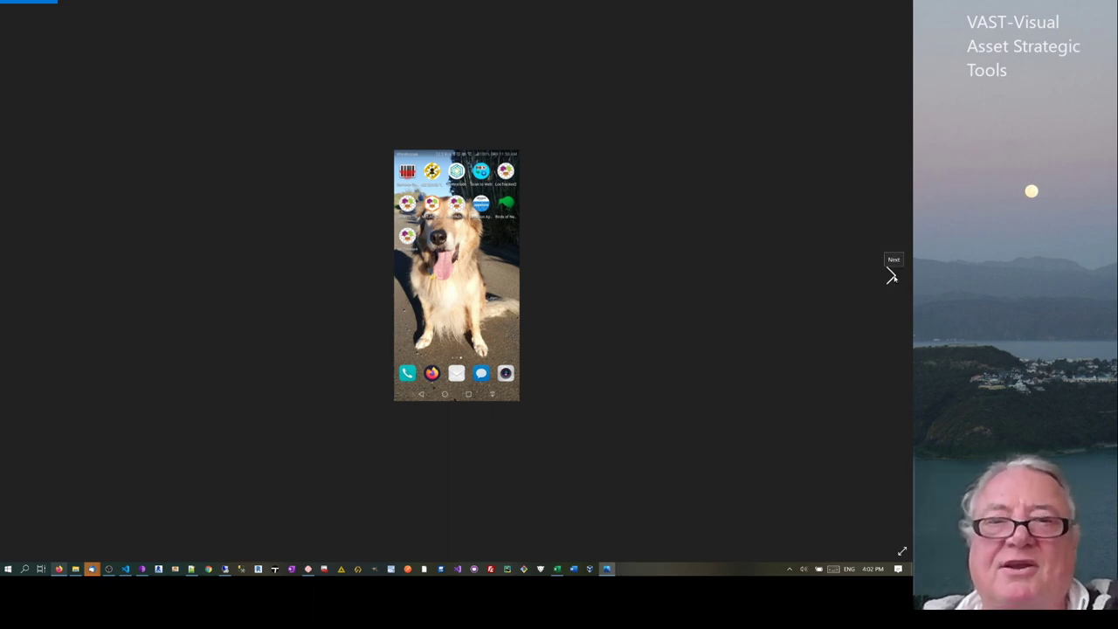
{"action": "left_click", "coordinate": [891, 276]}
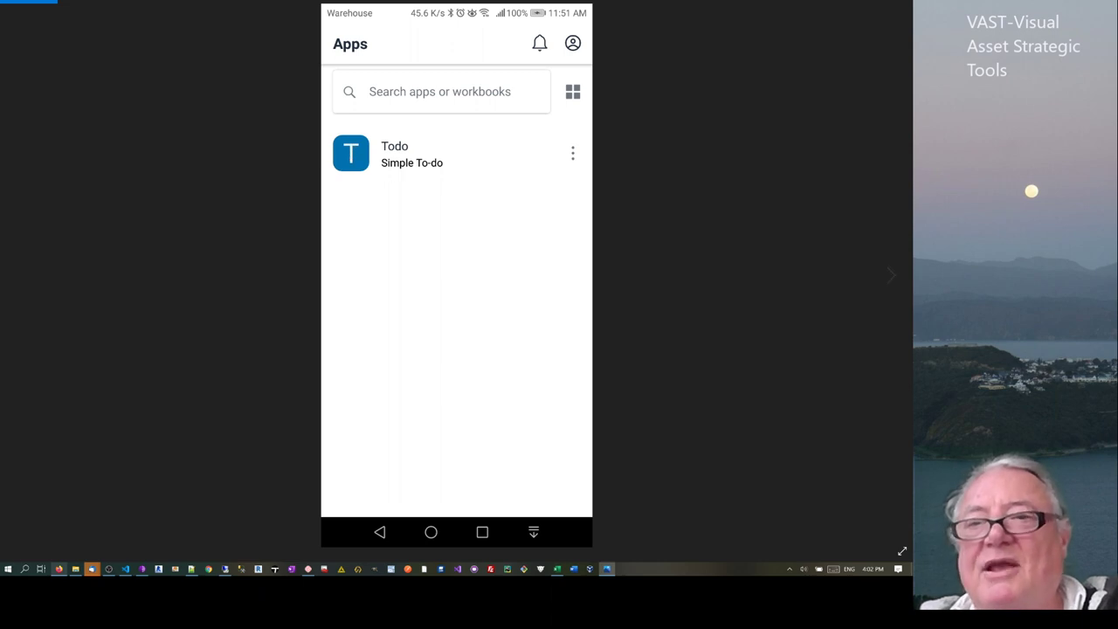
Step: View the task list and sign-in screenshots, then bring up Honeycode's Pricing page
{"action": "left_click", "coordinate": [890, 274]}
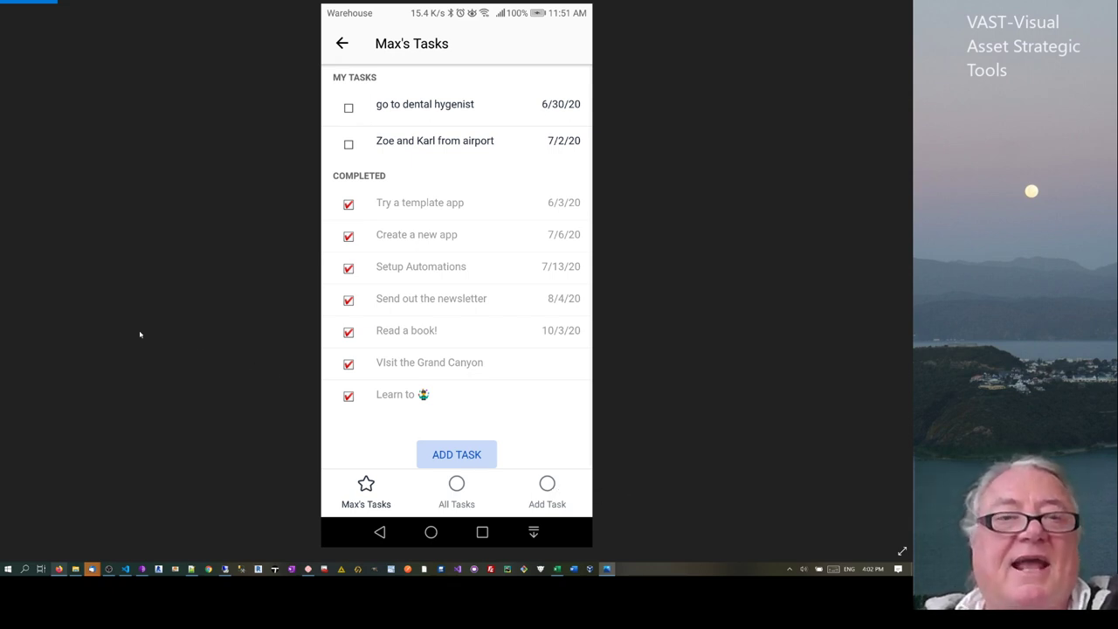
{"action": "left_click", "coordinate": [24, 274]}
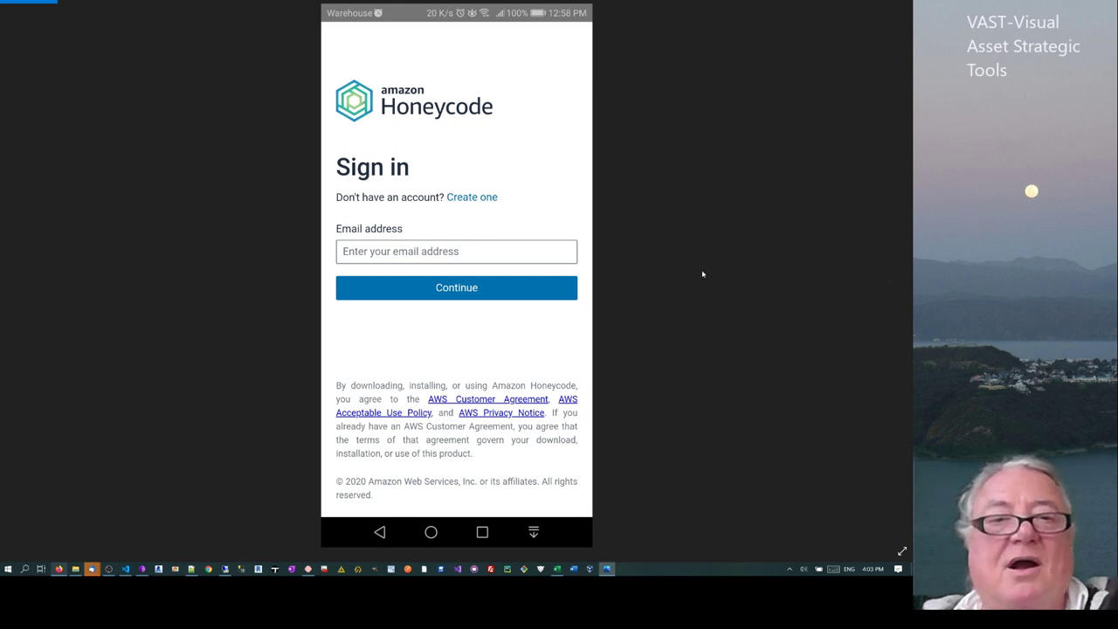
{"action": "left_click", "coordinate": [889, 276]}
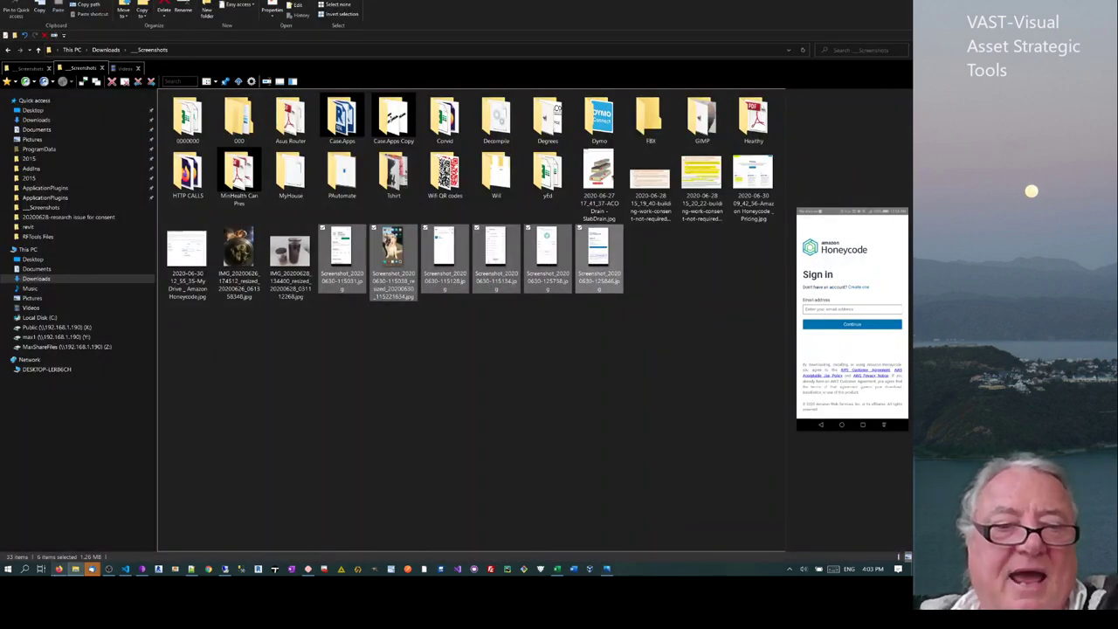
{"action": "left_click", "coordinate": [59, 570]}
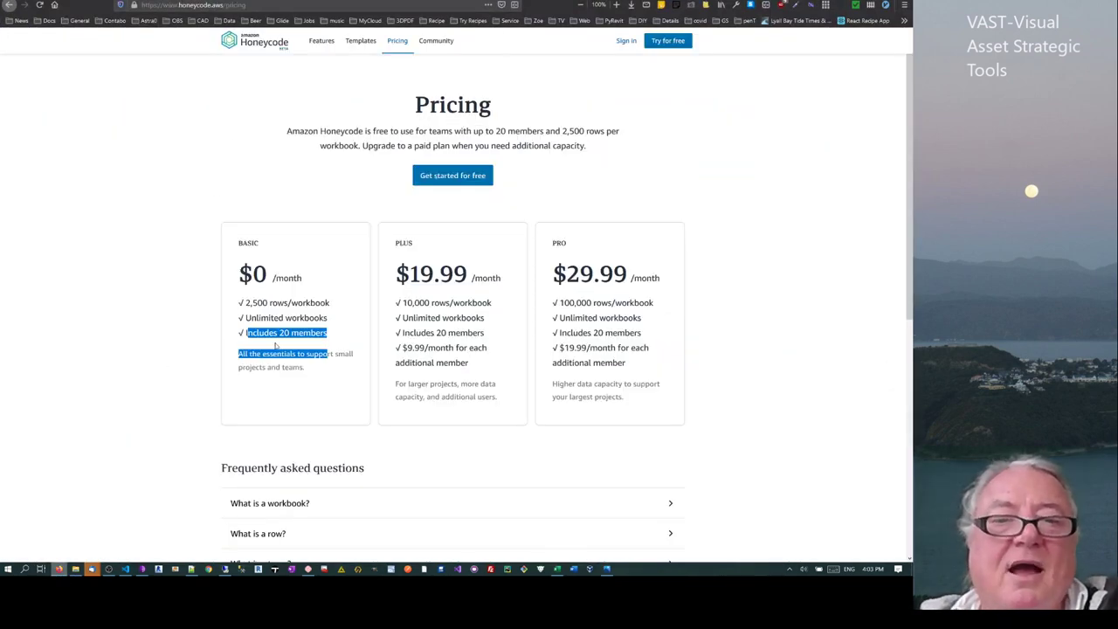
Step: Highlight the '20' in the Basic plan's 'Includes 20 members' line
{"action": "left_click", "coordinate": [276, 347]}
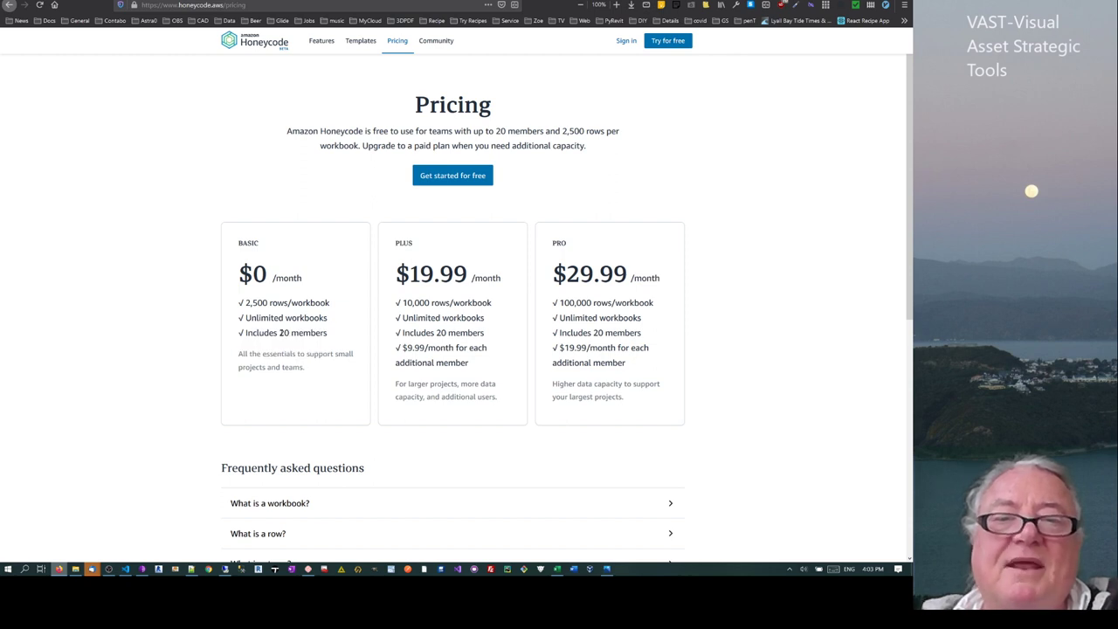
{"action": "double_click", "coordinate": [282, 333]}
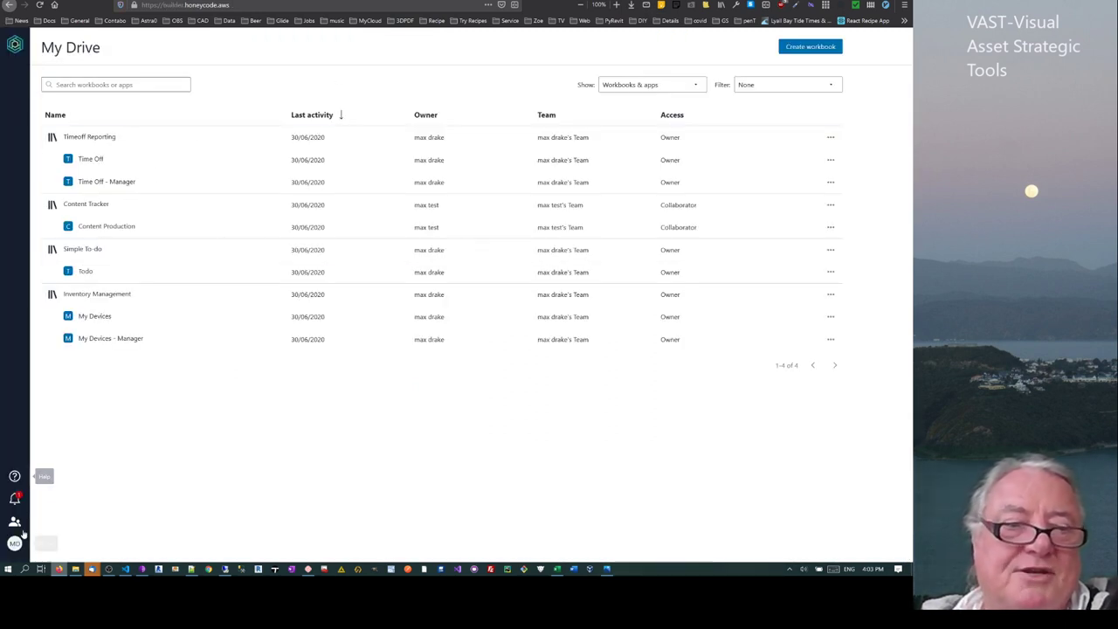
Step: Open the first team's members page from the Teams list in the sidebar
{"action": "left_click", "coordinate": [14, 521]}
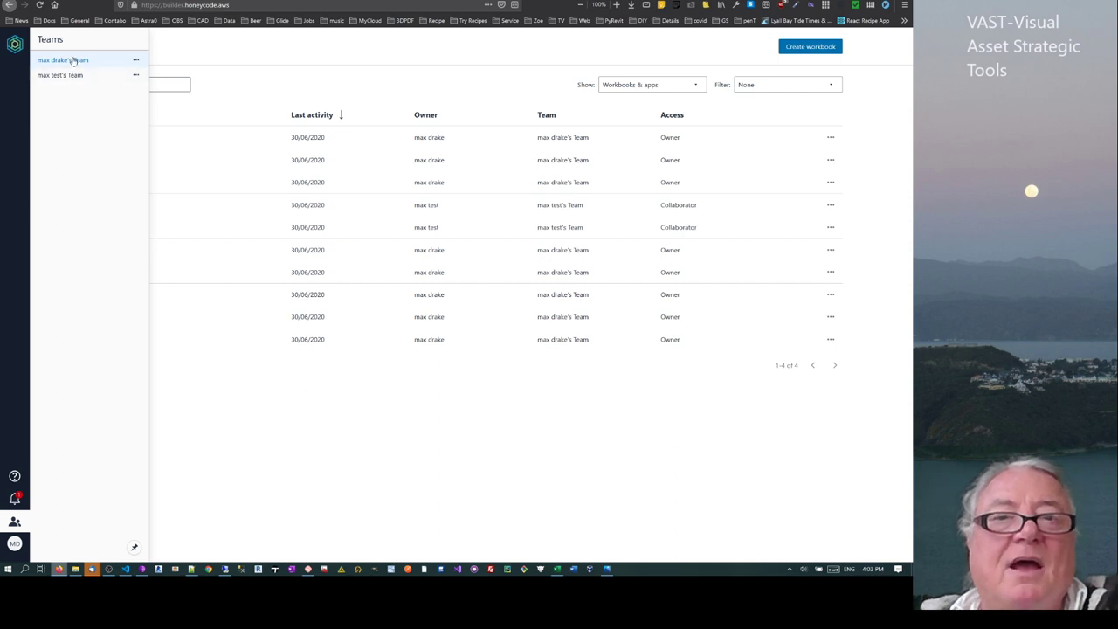
{"action": "left_click", "coordinate": [311, 477]}
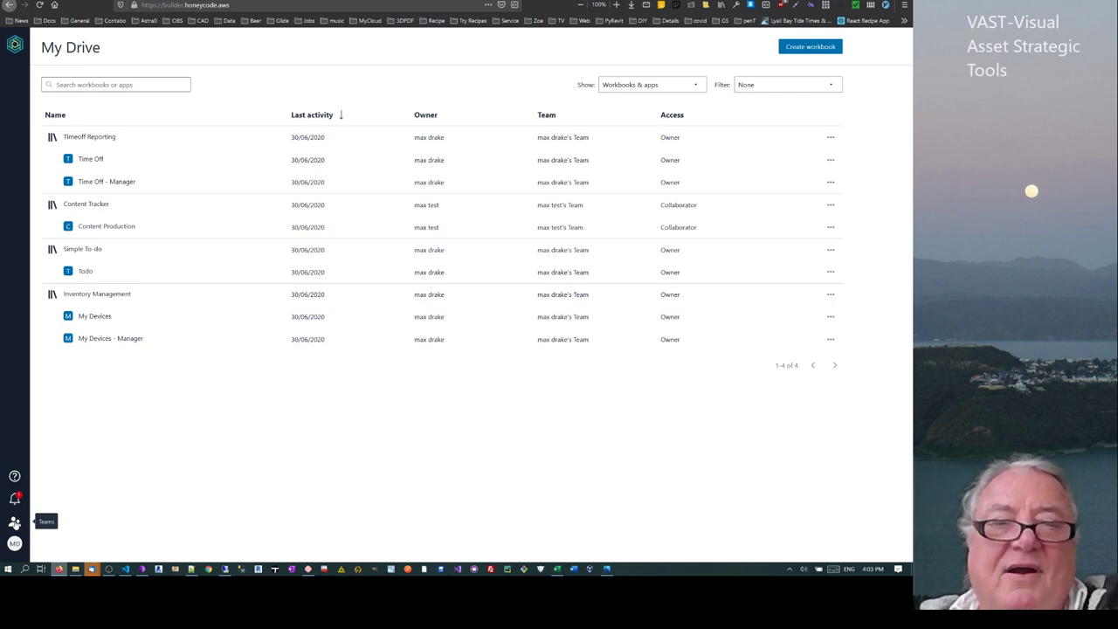
{"action": "left_click", "coordinate": [14, 521]}
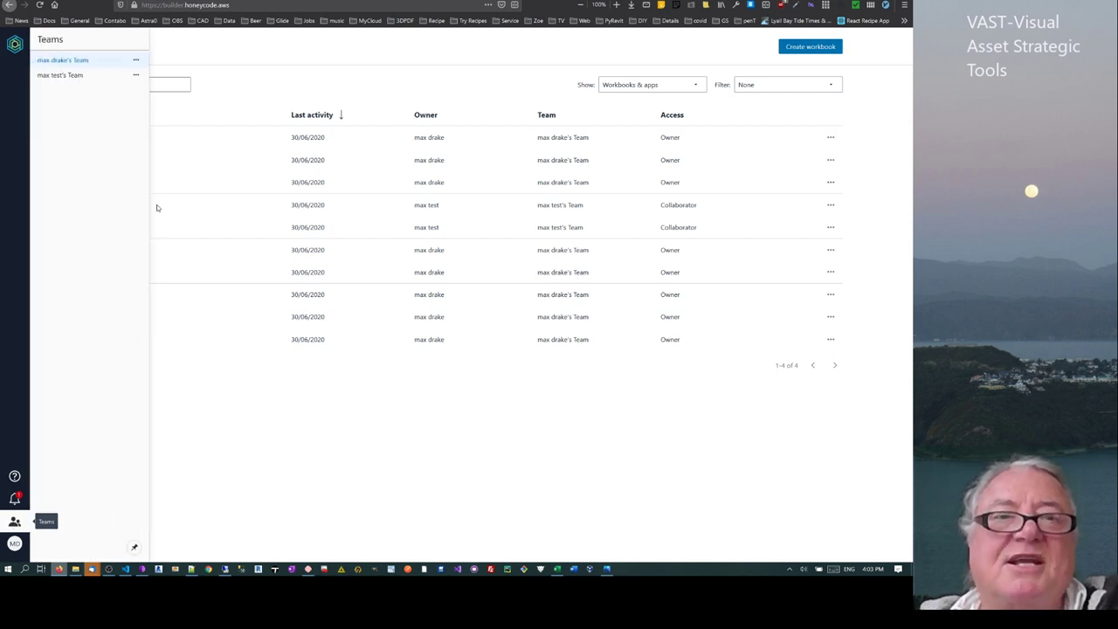
{"action": "left_click", "coordinate": [136, 60]}
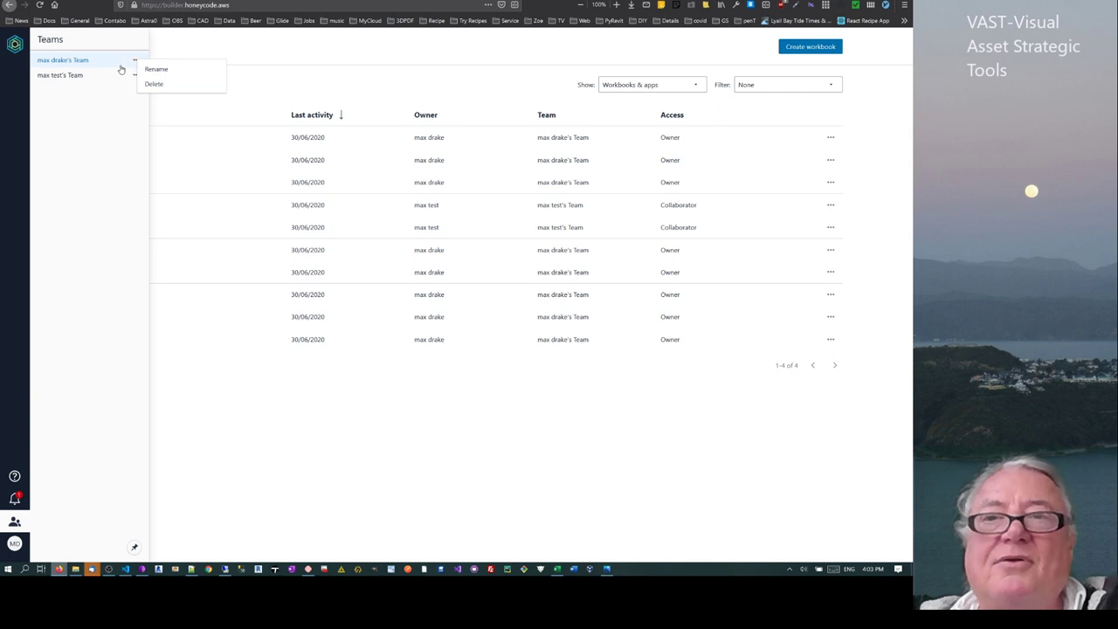
{"action": "left_click", "coordinate": [116, 65]}
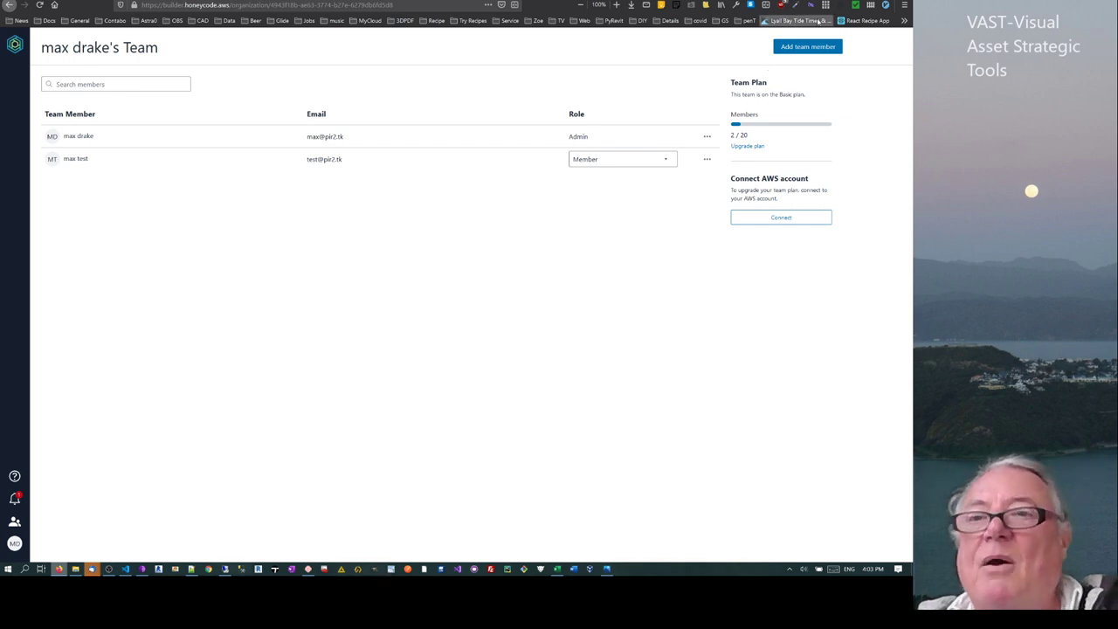
{"action": "left_click", "coordinate": [808, 48]}
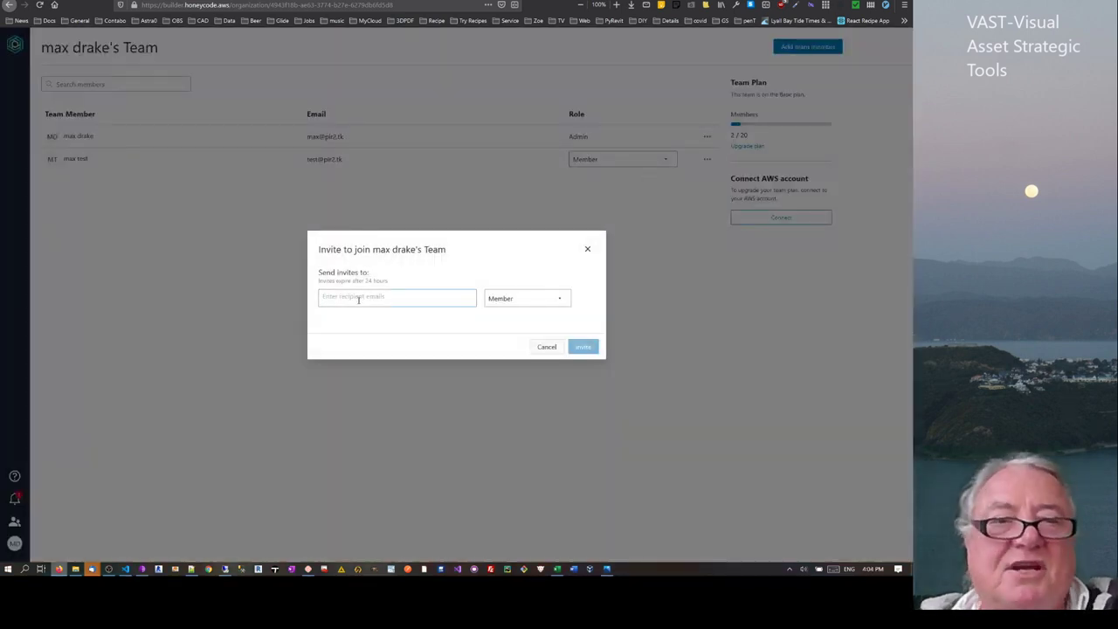
{"action": "type", "text": "max "}
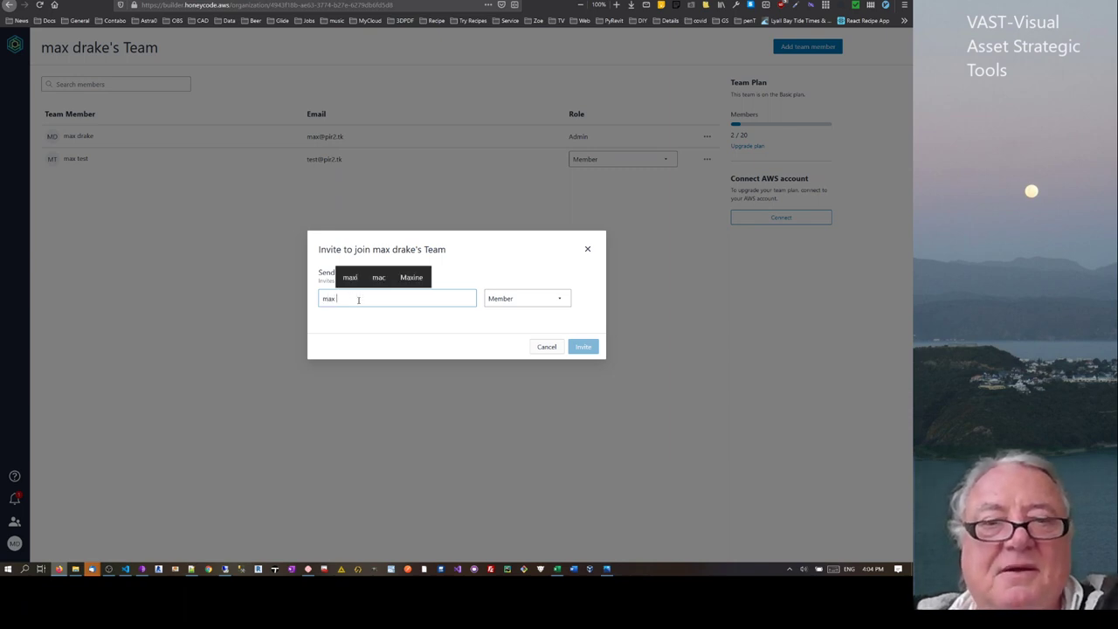
{"action": "type", "text": "te"}
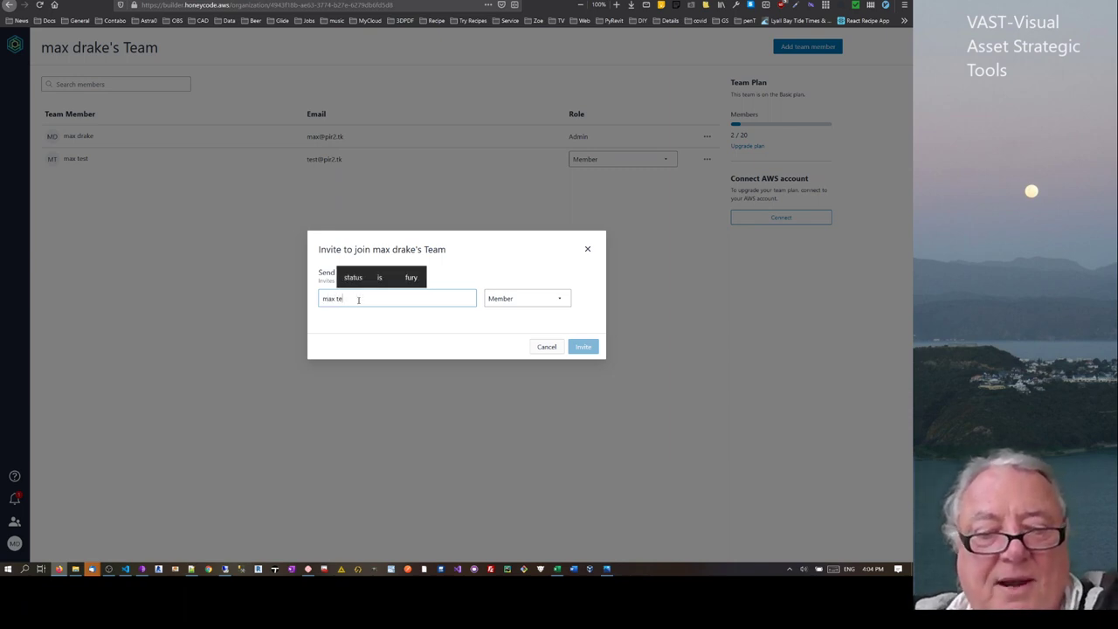
{"action": "left_click_drag", "start_coordinate": [380, 297], "coordinate": [246, 286]}
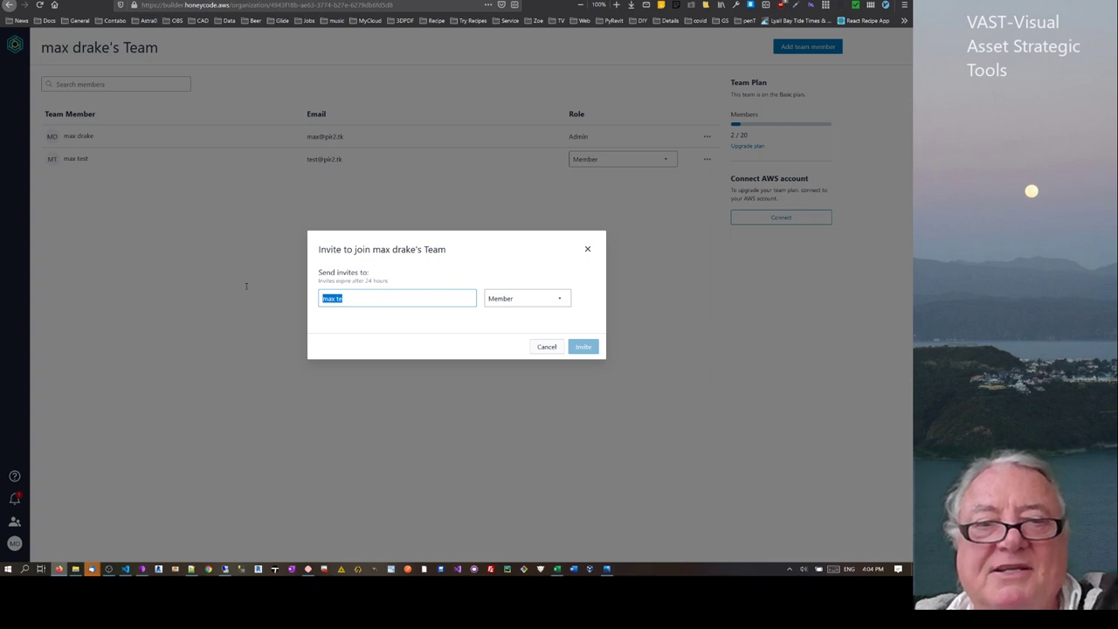
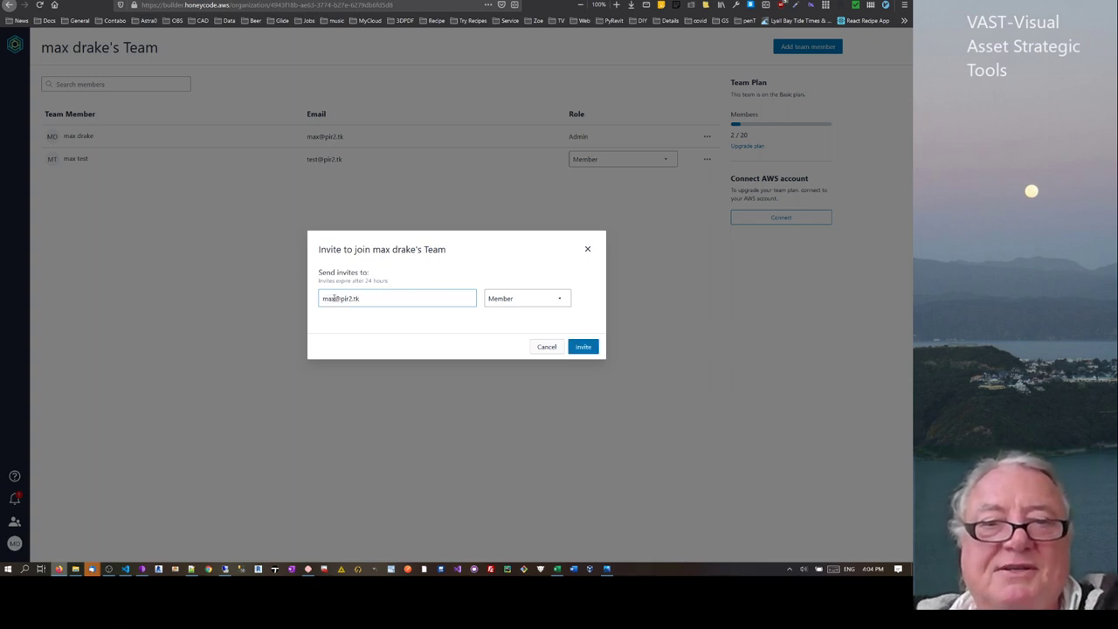
{"action": "left_click_drag", "start_coordinate": [334, 298], "coordinate": [294, 294]}
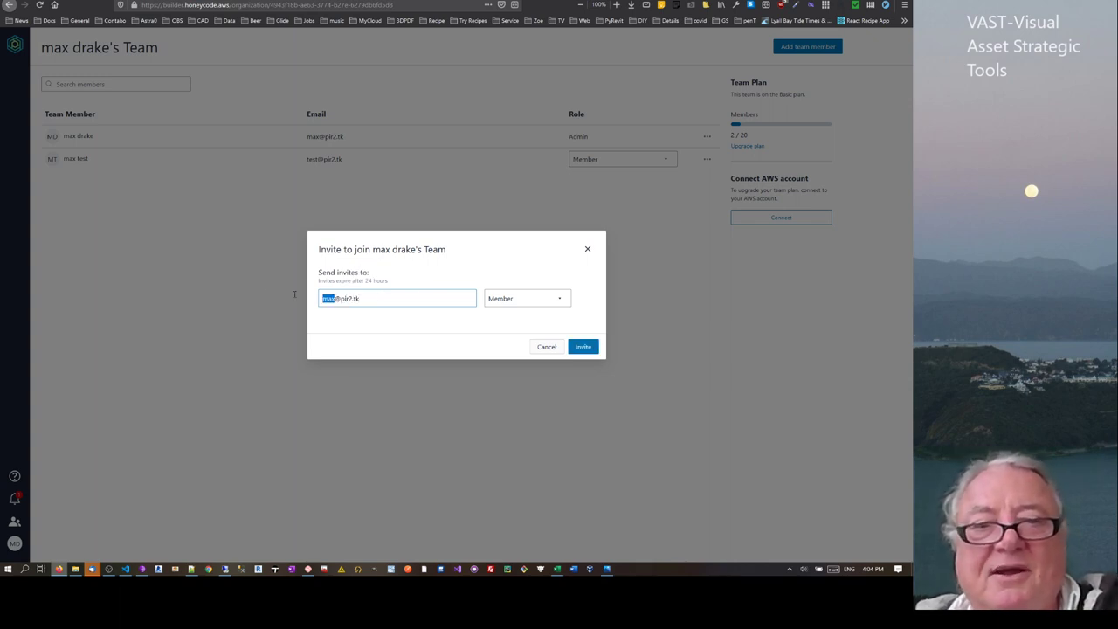
{"action": "type", "text": "test"}
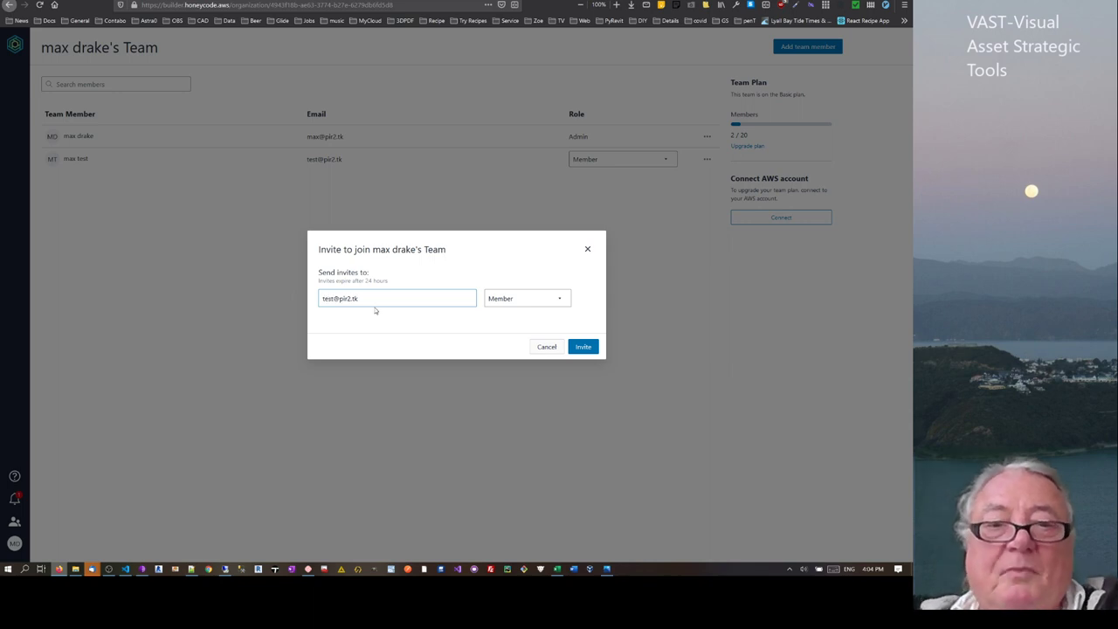
{"action": "left_click", "coordinate": [543, 300]}
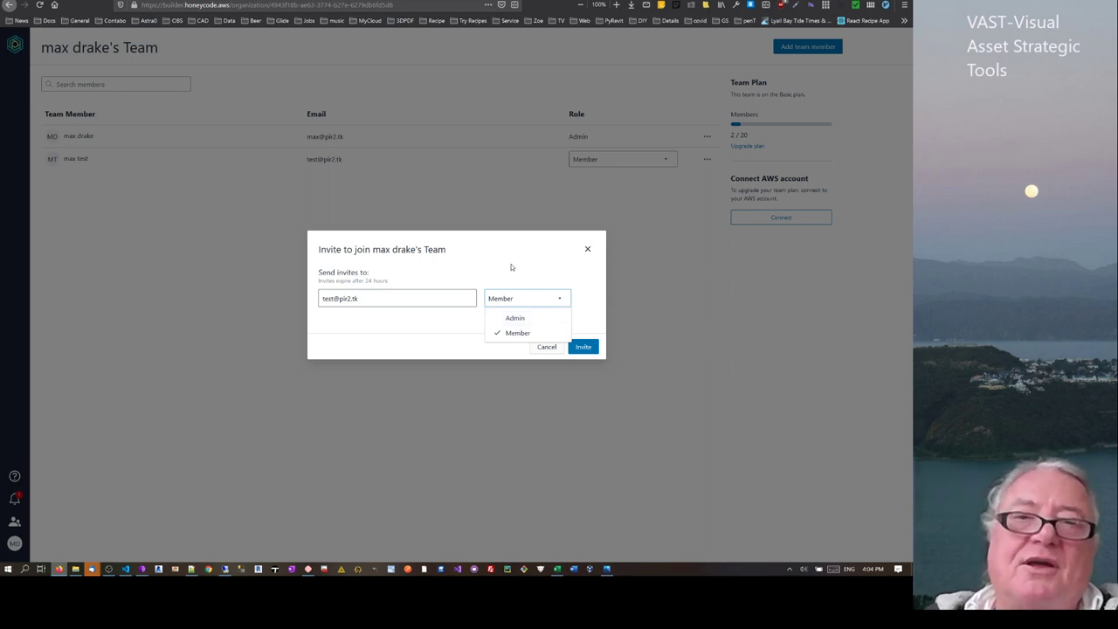
{"action": "left_click", "coordinate": [589, 251]}
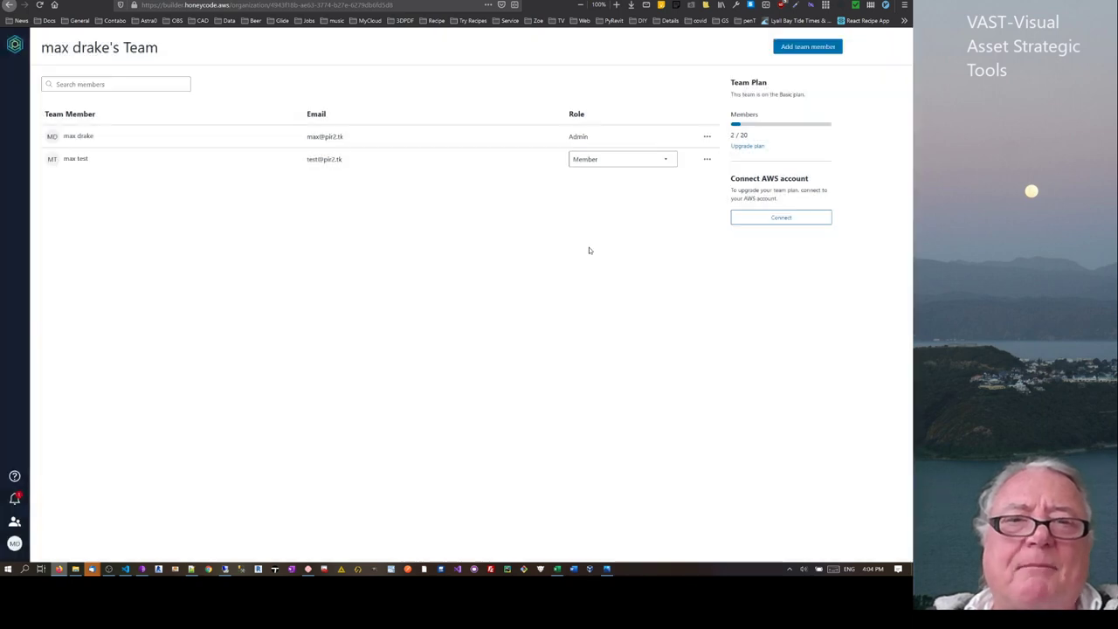
{"action": "left_click", "coordinate": [631, 162]}
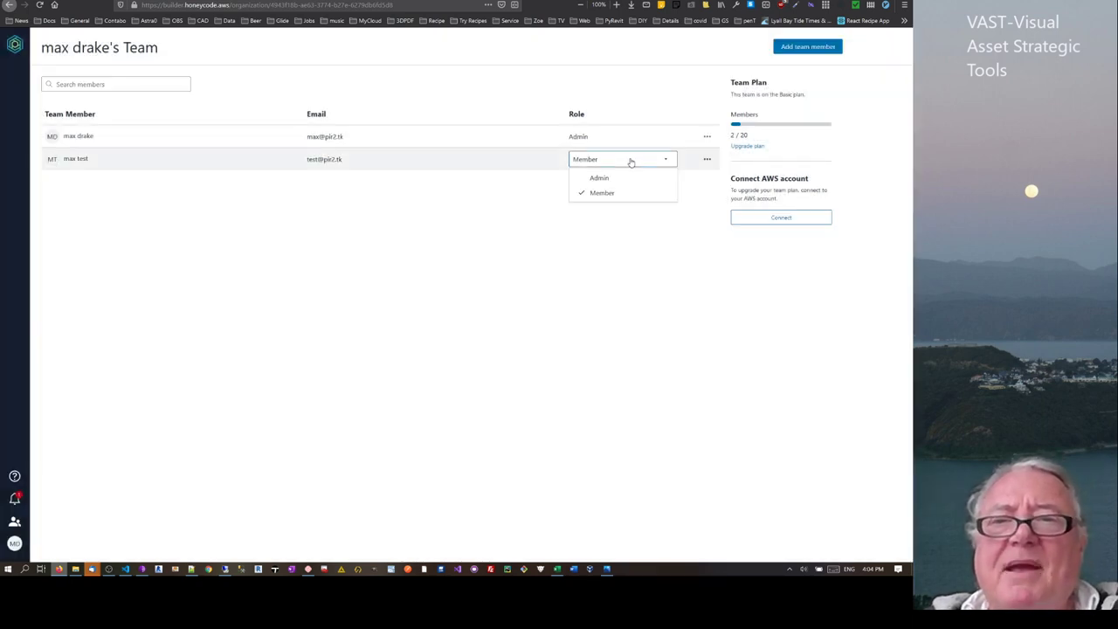
{"action": "left_click", "coordinate": [505, 187]}
{"action": "left_click", "coordinate": [706, 159]}
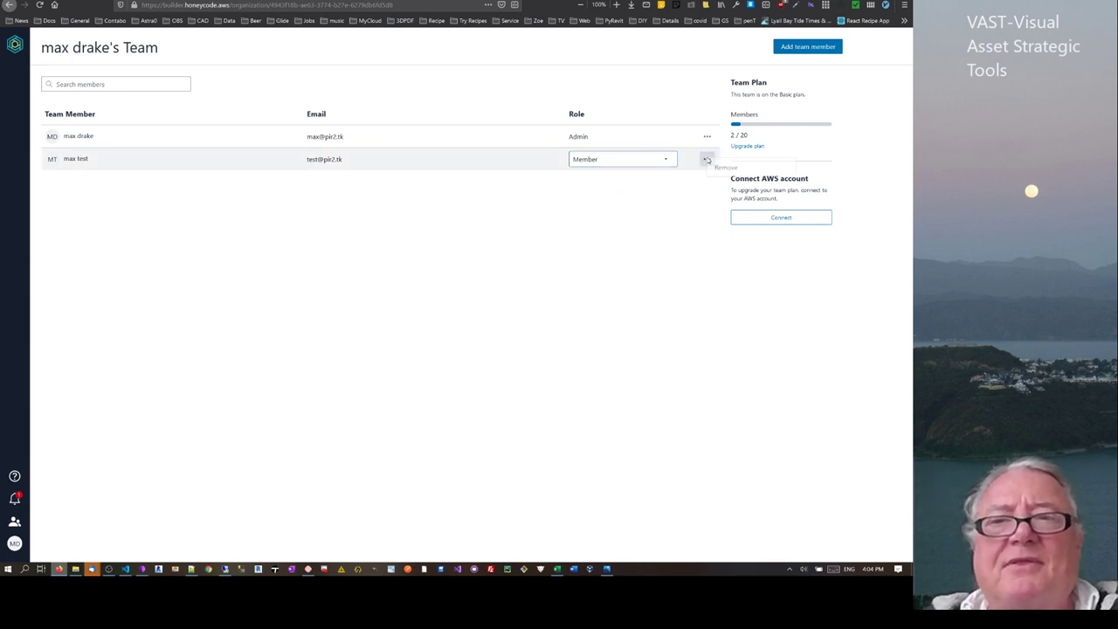
{"action": "left_click", "coordinate": [655, 228]}
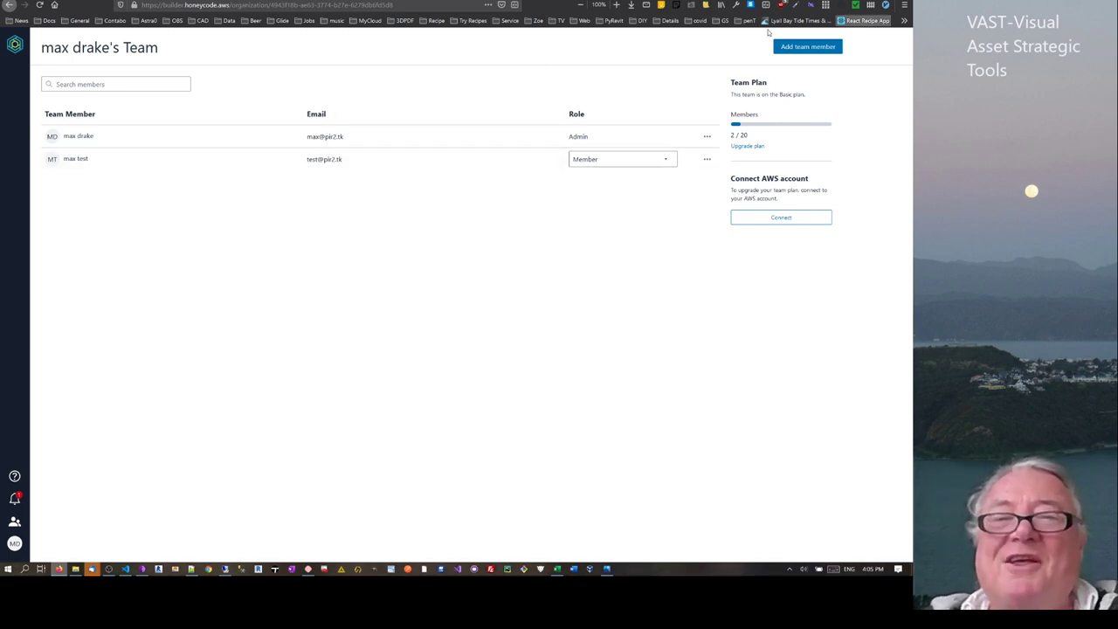
{"action": "left_click", "coordinate": [15, 49]}
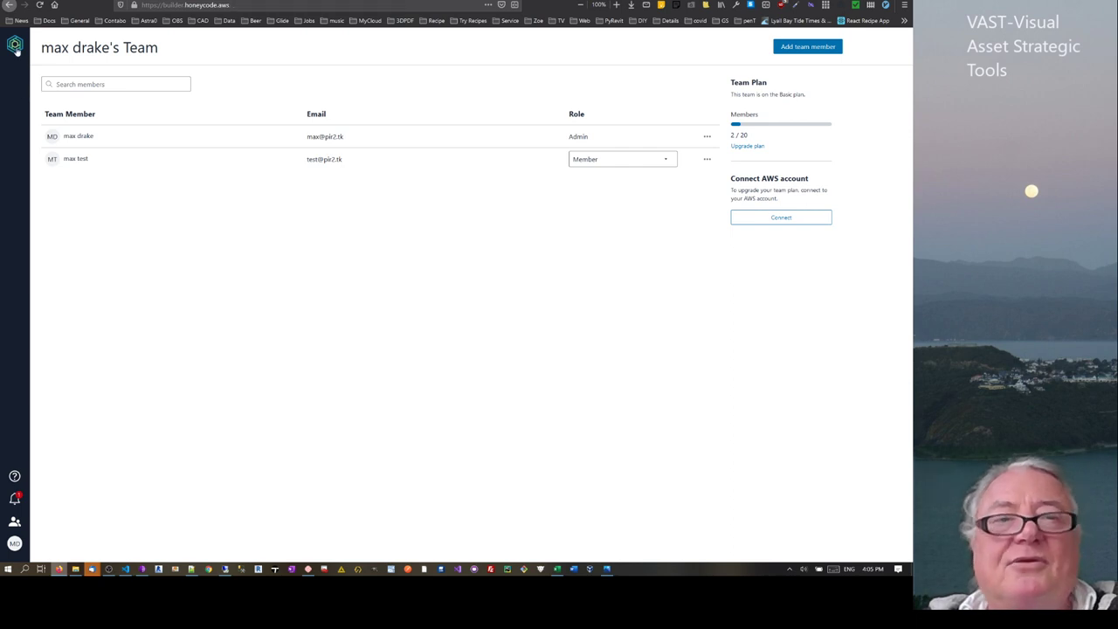
Step: On My Drive, open and close the Share dialog for the Timeoff Reporting workbook
{"action": "mouse_move", "coordinate": [731, 180]}
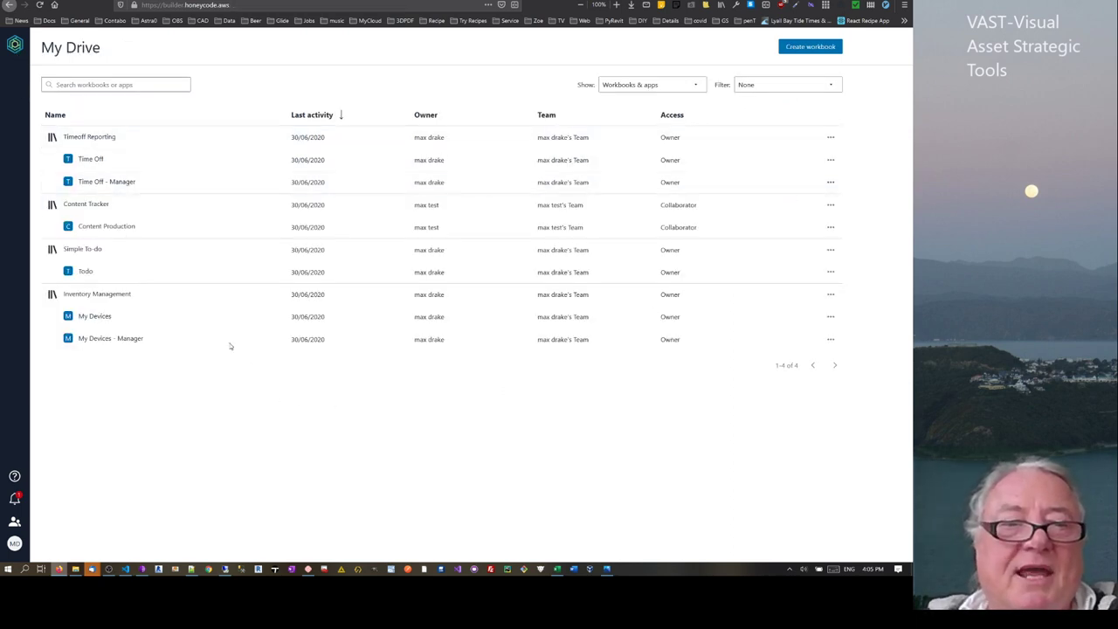
{"action": "mouse_move", "coordinate": [826, 295]}
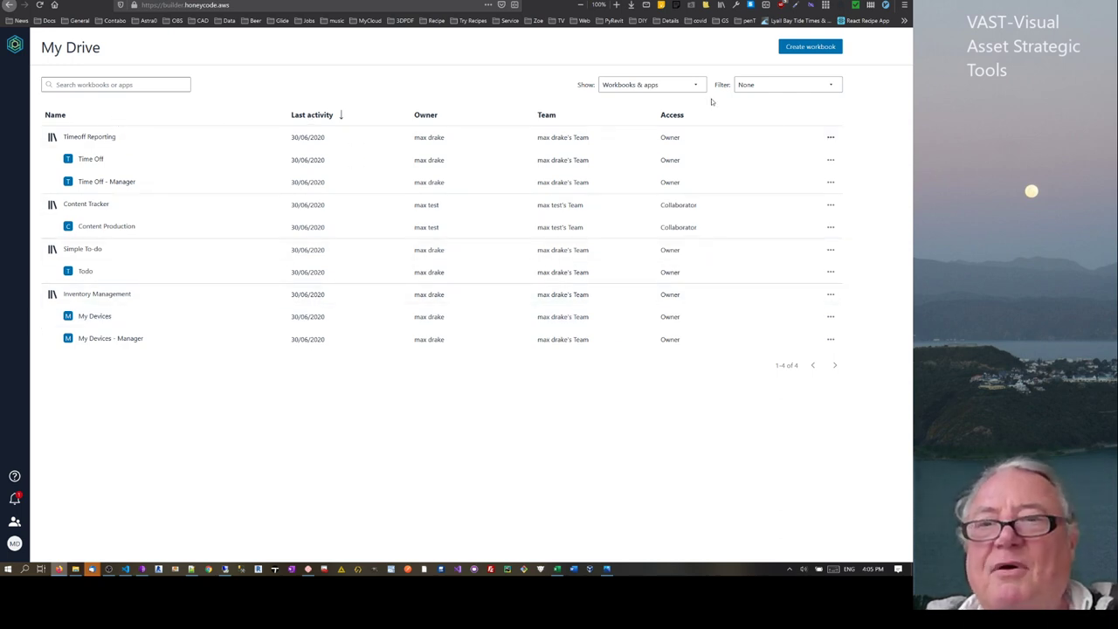
{"action": "left_click", "coordinate": [798, 140]}
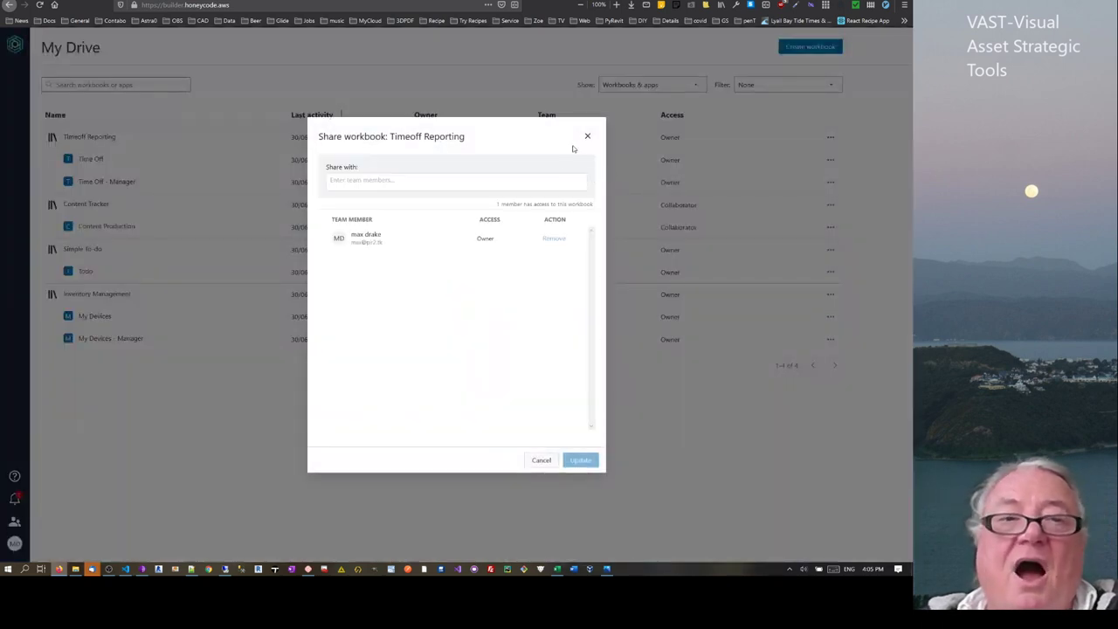
{"action": "left_click", "coordinate": [587, 136]}
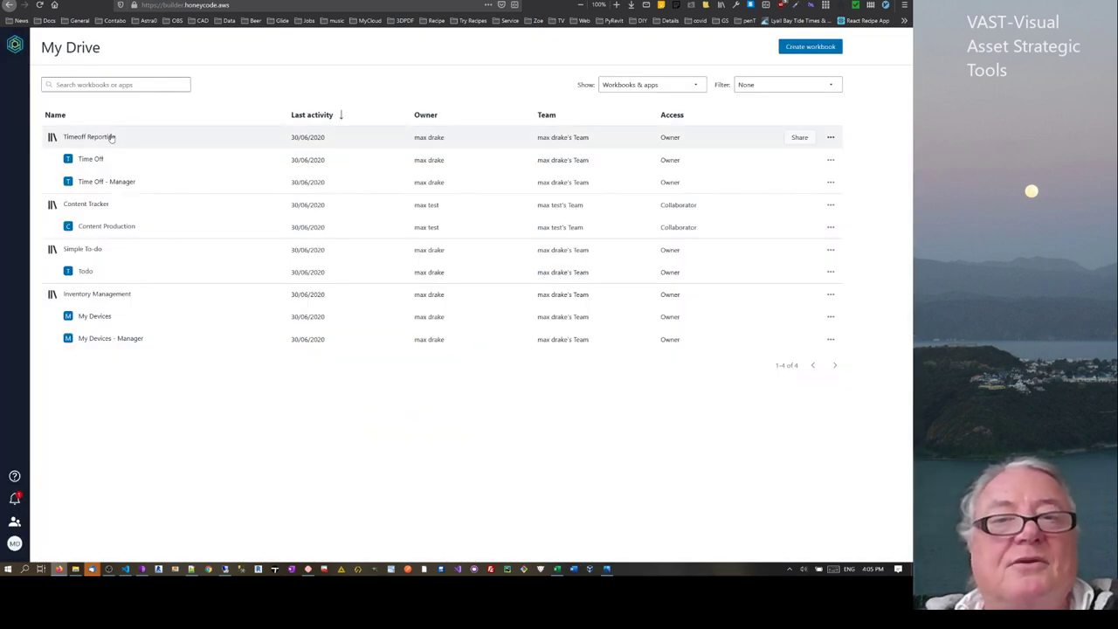
{"action": "mouse_move", "coordinate": [822, 142]}
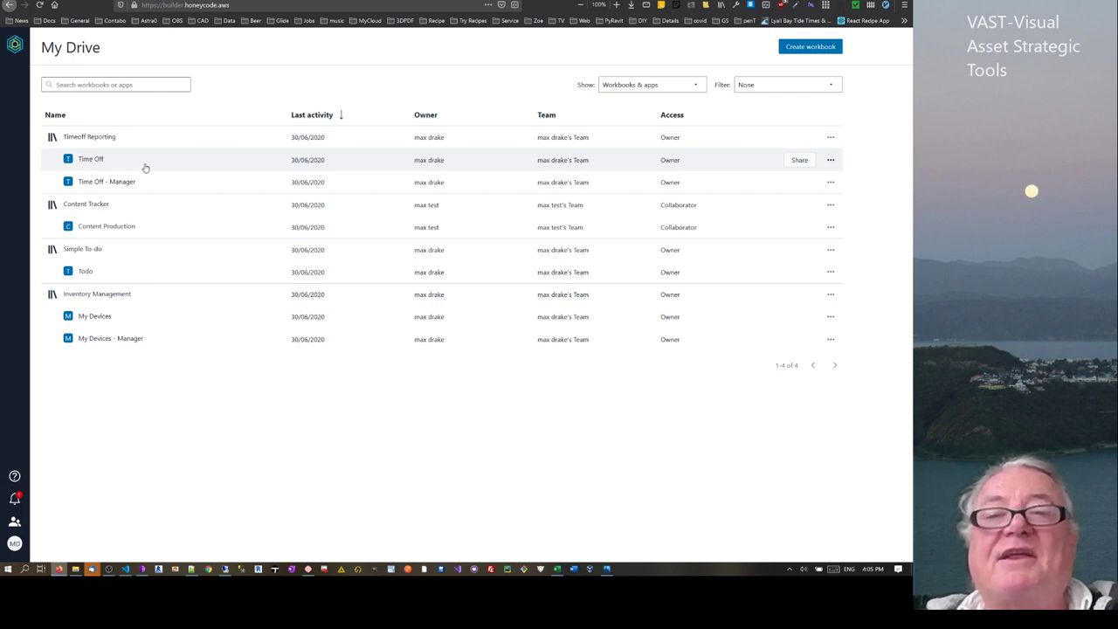
Step: Open the Time Off app's Share dialog and paste in a team member's address
{"action": "left_click", "coordinate": [800, 160]}
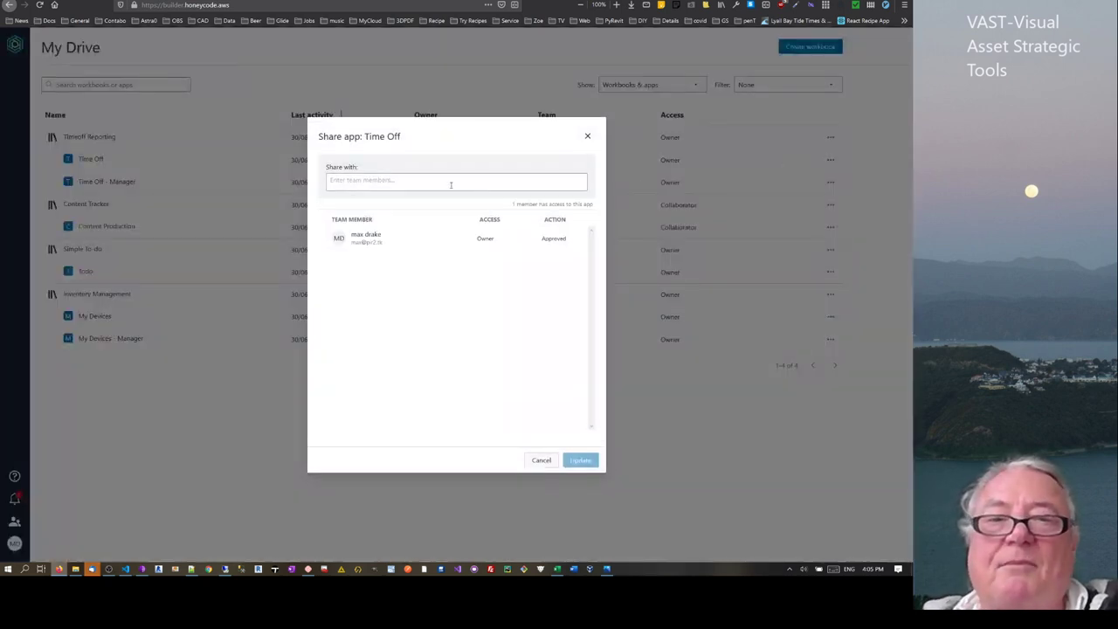
{"action": "left_click", "coordinate": [347, 178]}
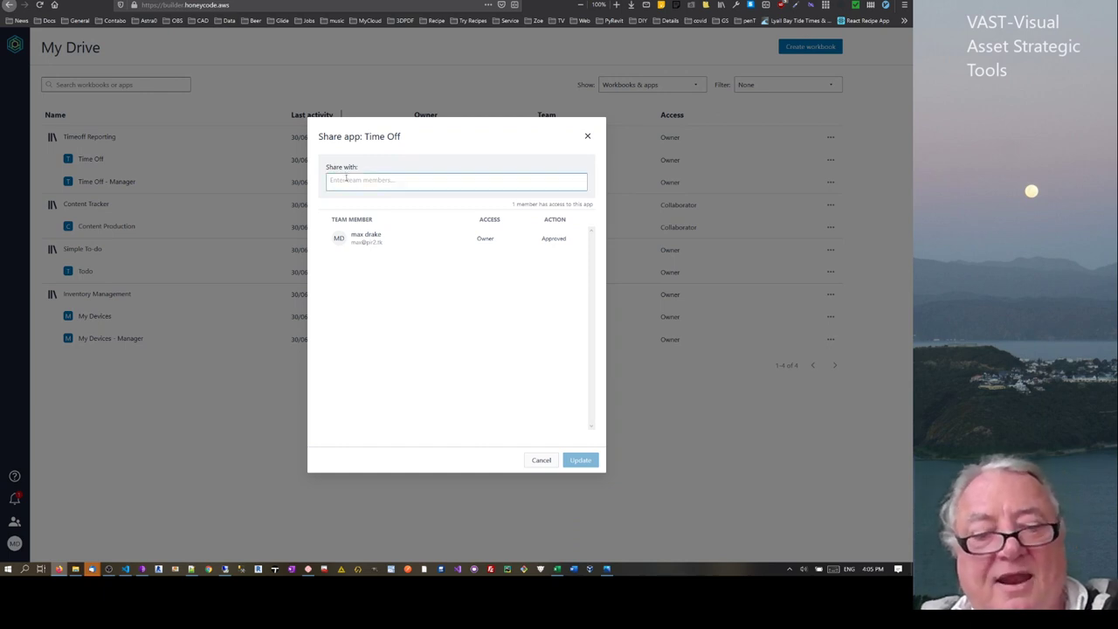
{"action": "key", "text": "ctrl+v"}
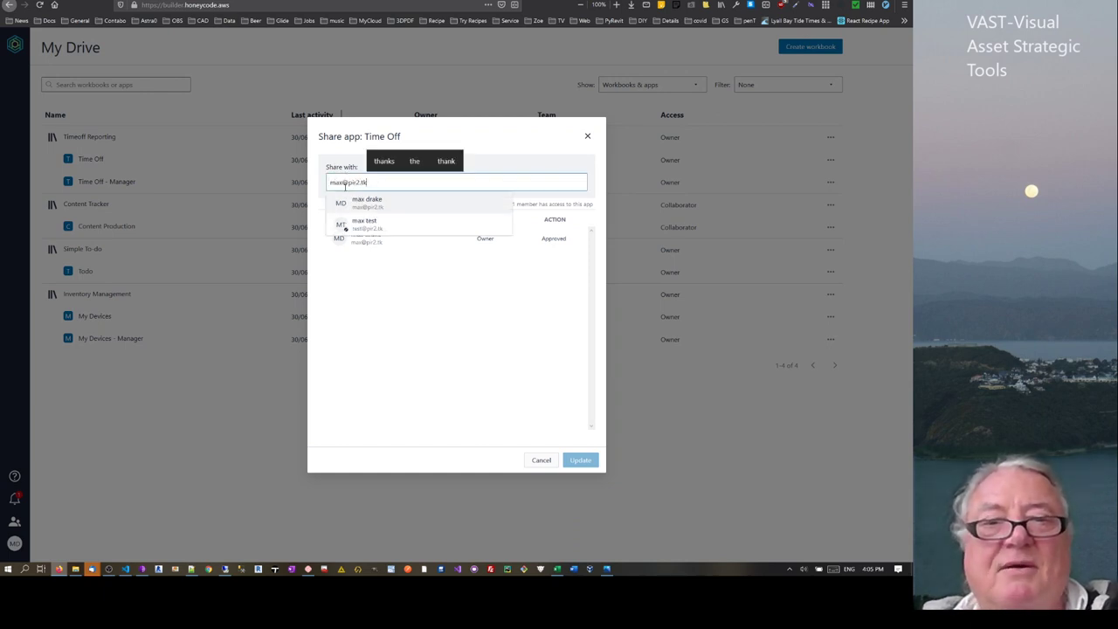
{"action": "double_click", "coordinate": [337, 182]}
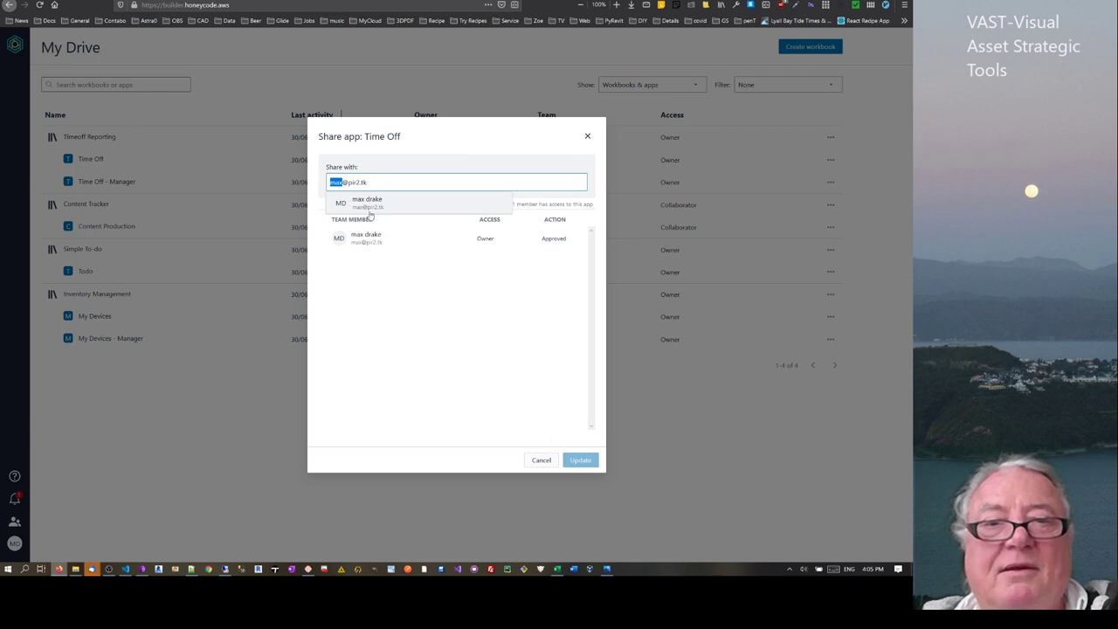
{"action": "key", "text": "BackSpace"}
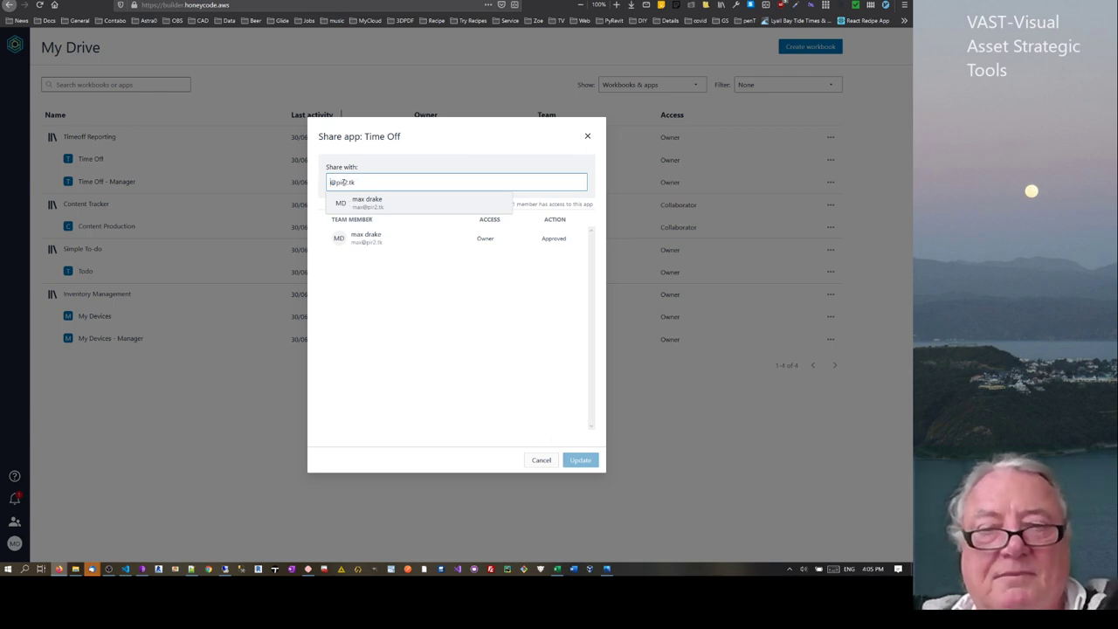
{"action": "type", "text": "t"}
{"action": "left_click", "coordinate": [349, 226]}
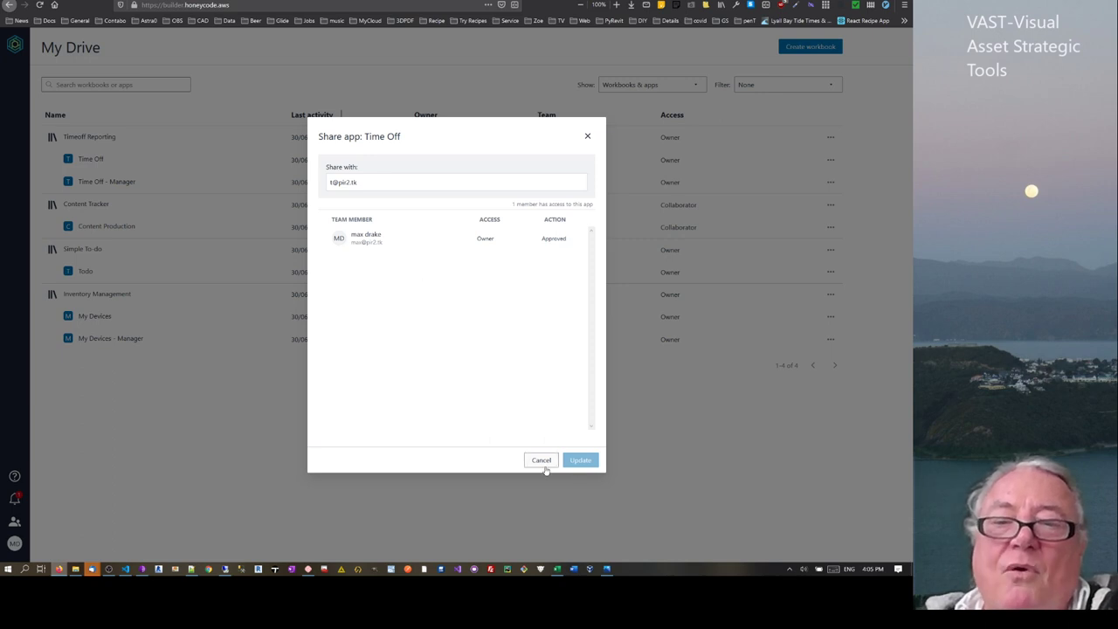
Step: Pick the test member from the suggestions as an App user and save with Update
{"action": "left_click", "coordinate": [413, 183]}
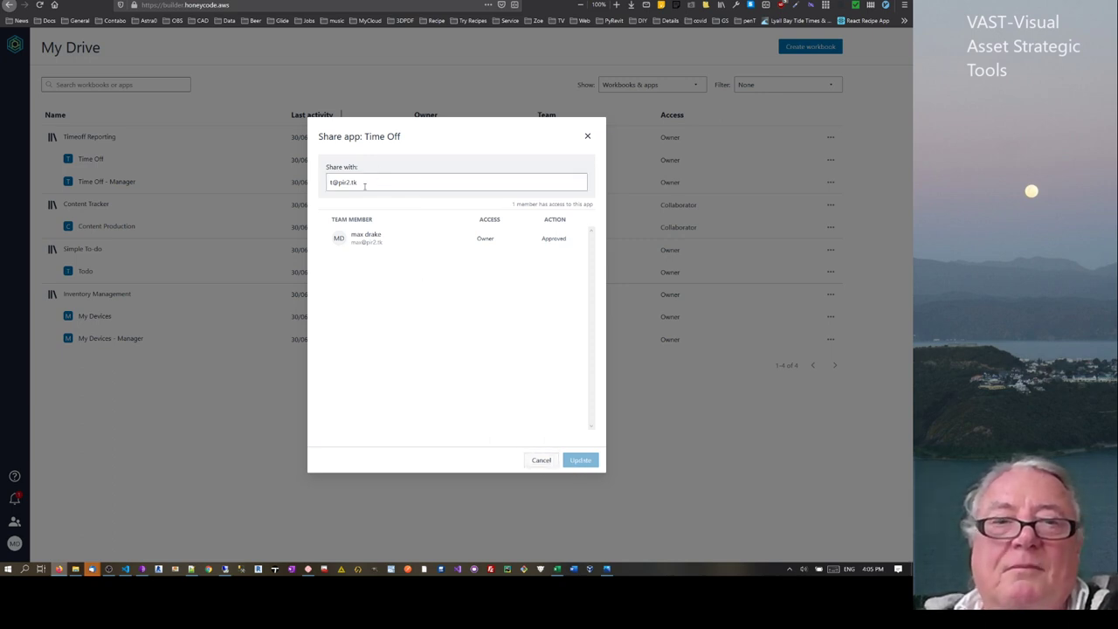
{"action": "left_click", "coordinate": [333, 182]}
{"action": "key", "text": "BackSpace"}
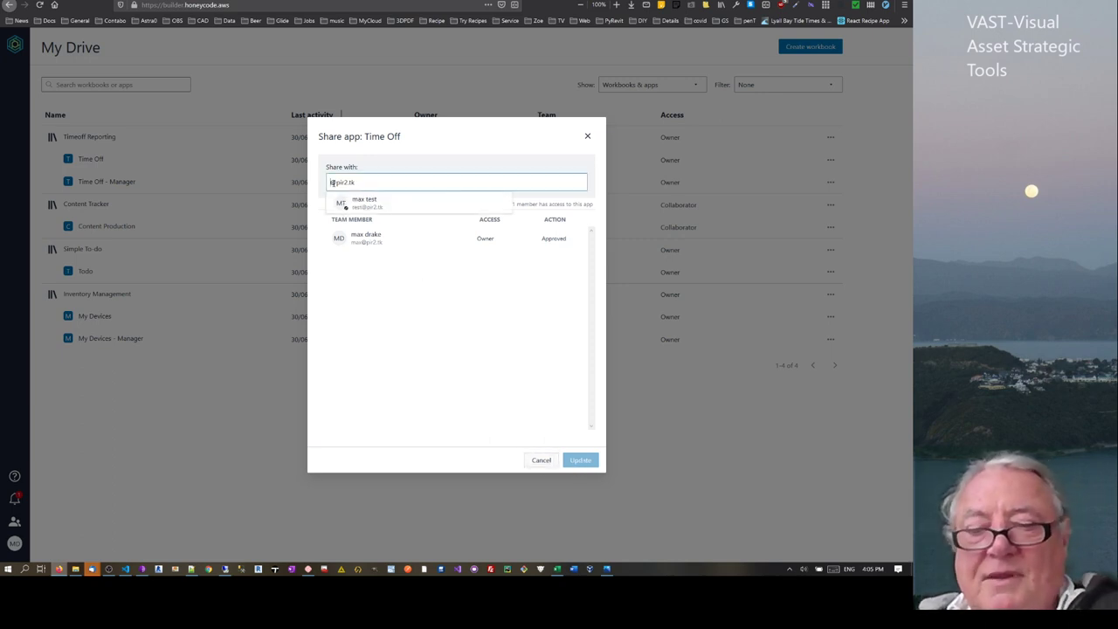
{"action": "type", "text": "test"}
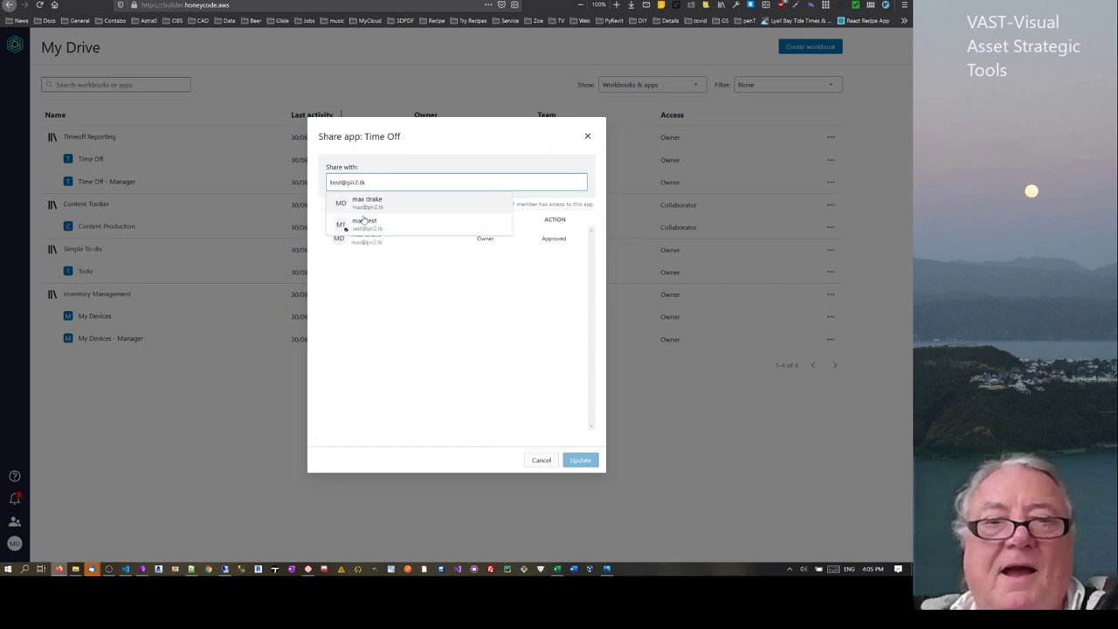
{"action": "left_click", "coordinate": [367, 225]}
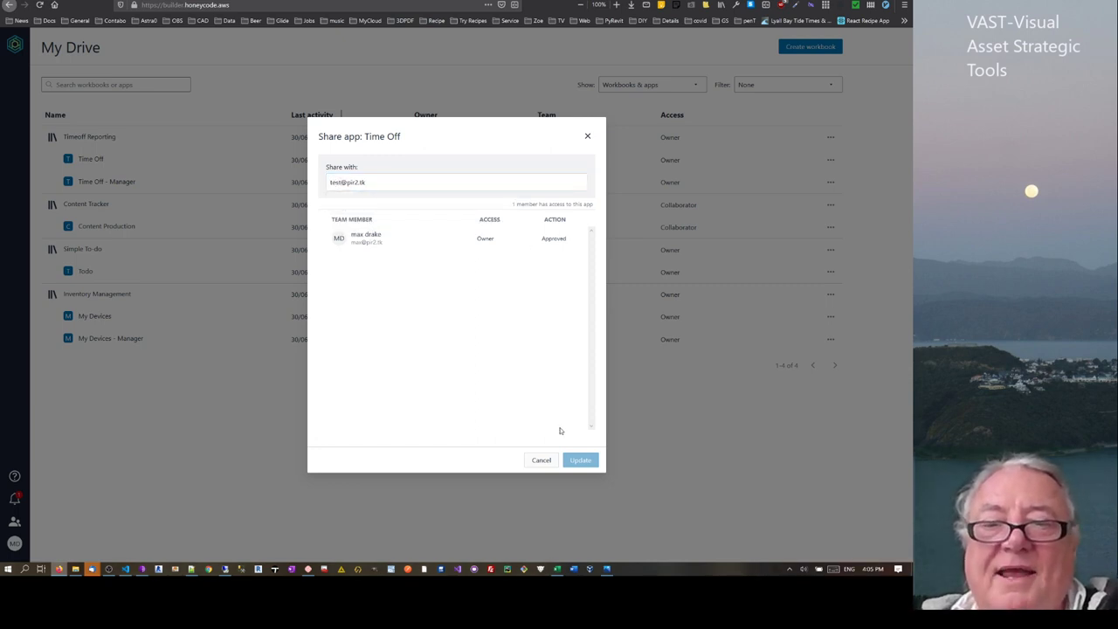
{"action": "left_click", "coordinate": [364, 185]}
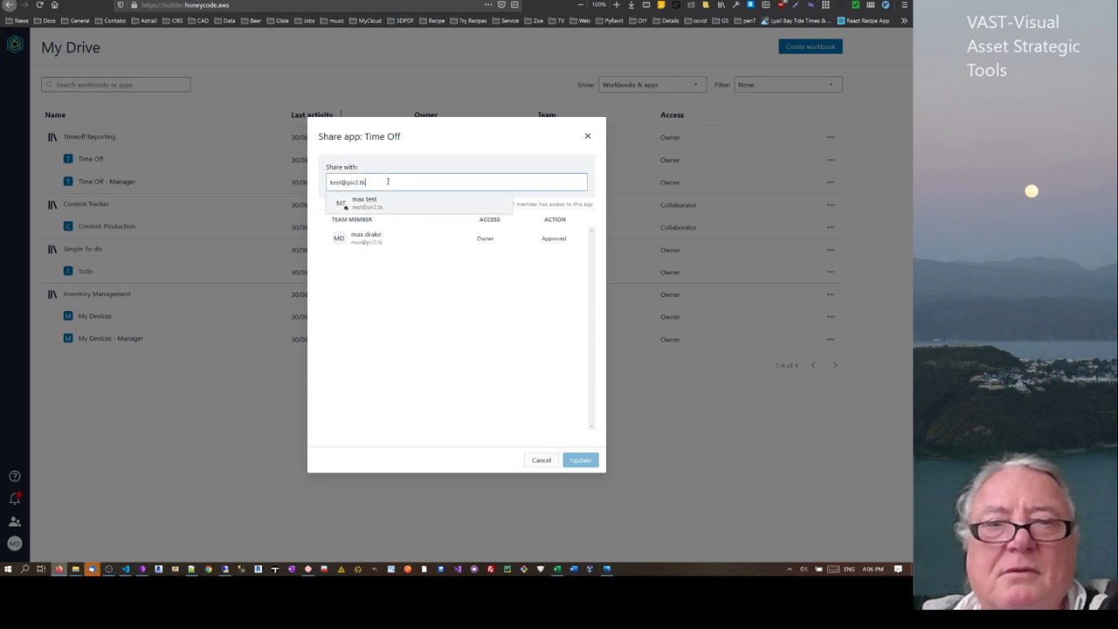
{"action": "left_click", "coordinate": [367, 207]}
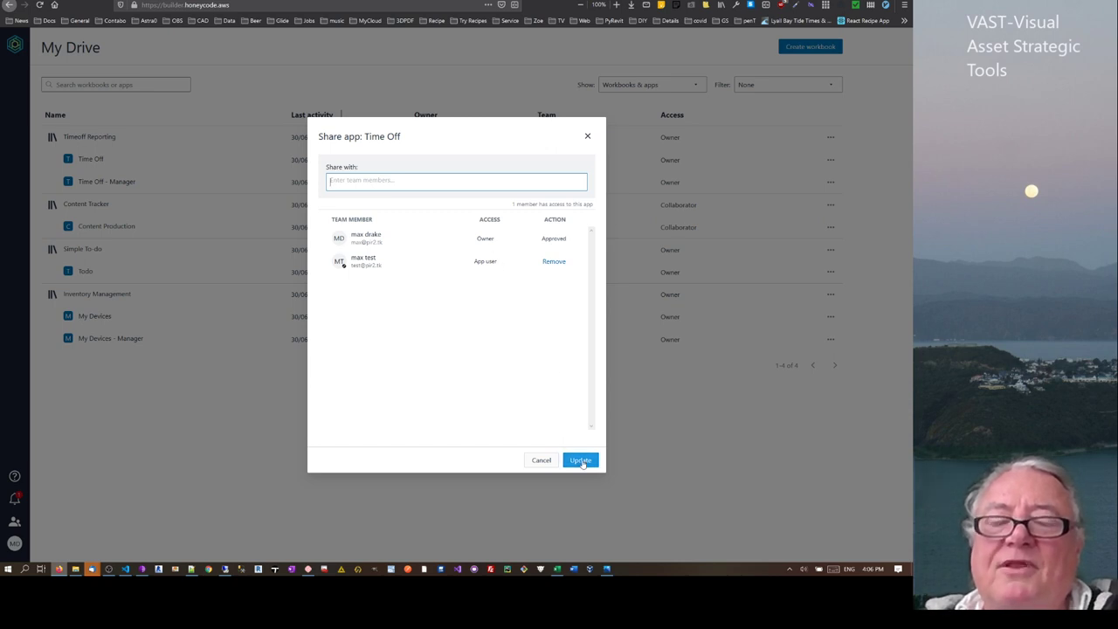
{"action": "left_click", "coordinate": [580, 459]}
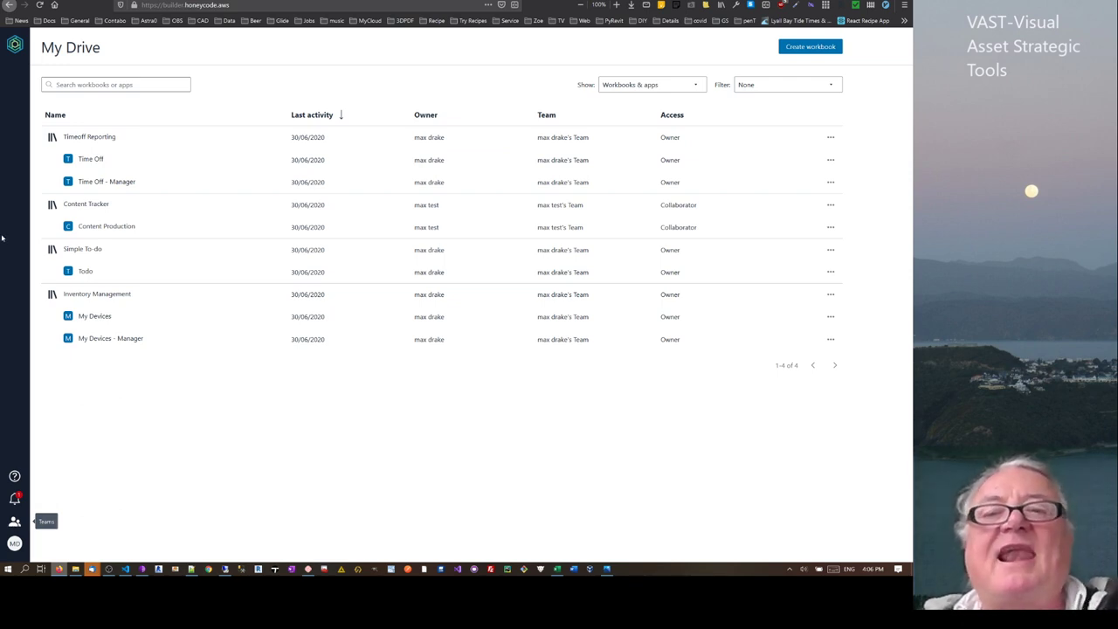
{"action": "left_click", "coordinate": [670, 137]}
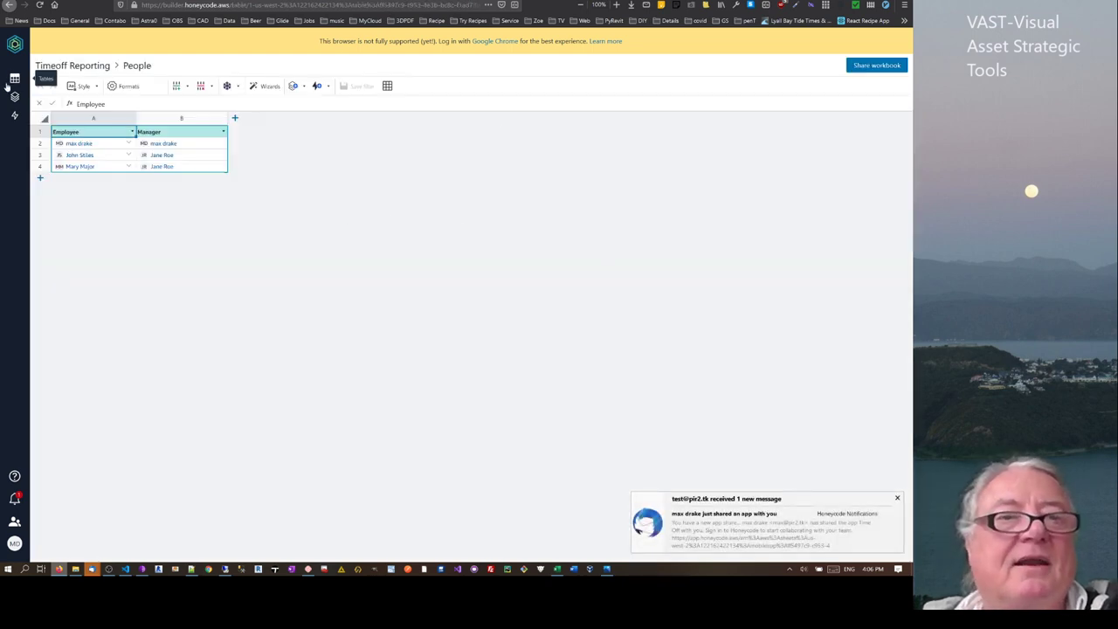
{"action": "left_click", "coordinate": [8, 5]}
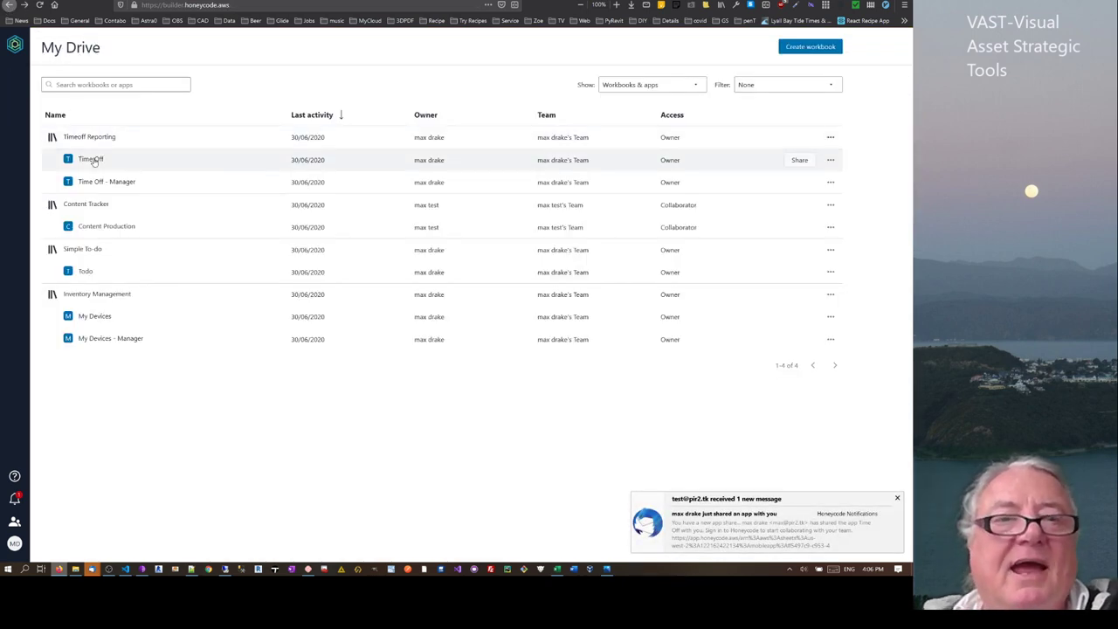
{"action": "mouse_move", "coordinate": [796, 162]}
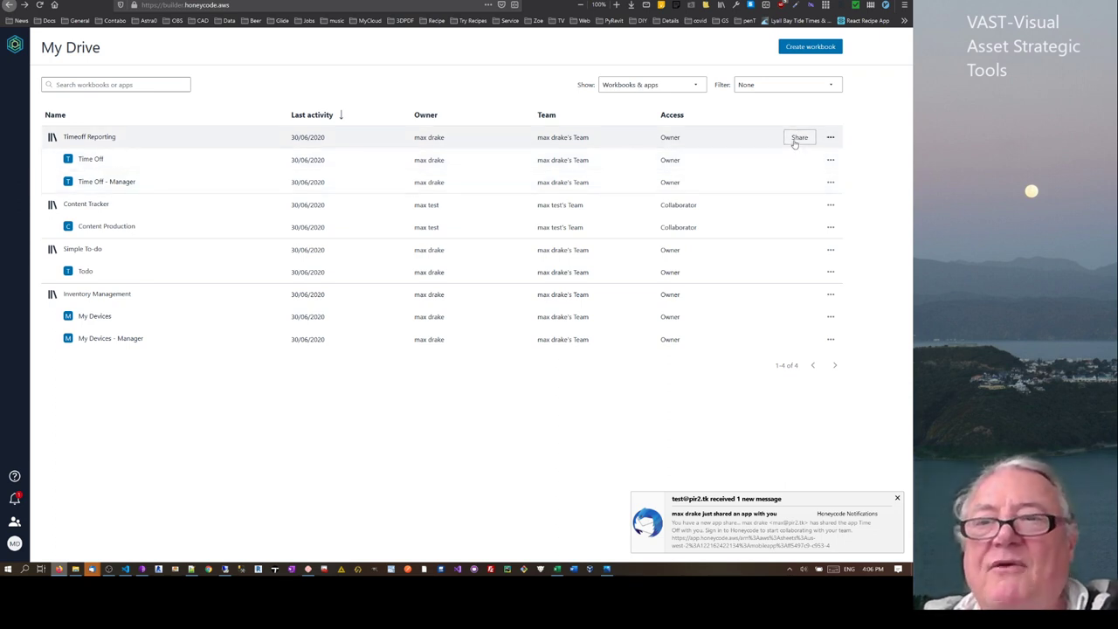
{"action": "left_click", "coordinate": [799, 138]}
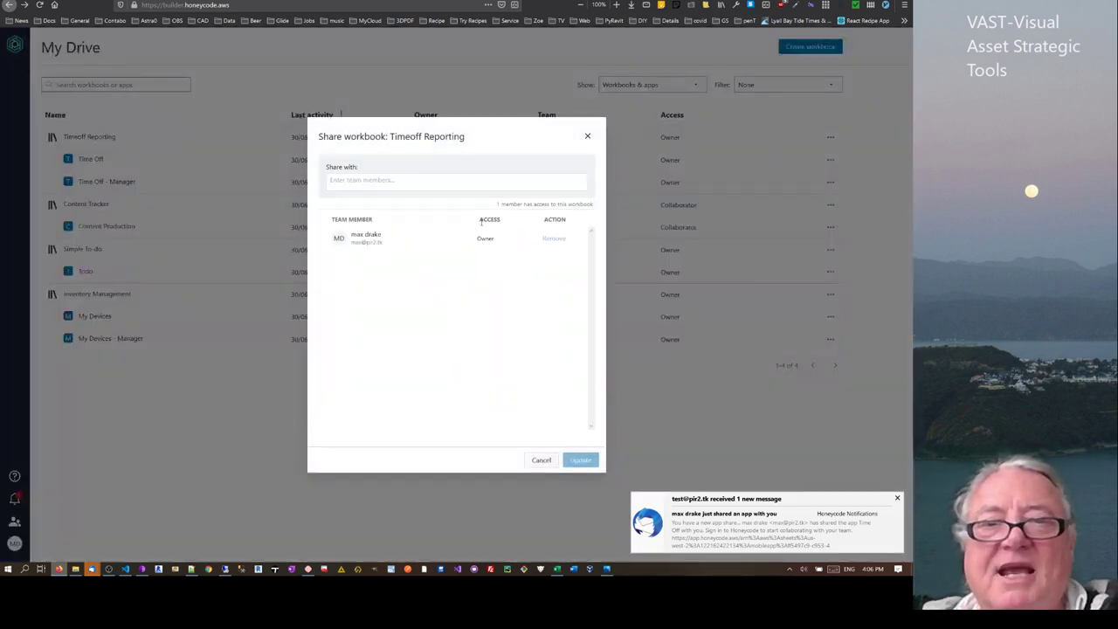
{"action": "left_click", "coordinate": [394, 181]}
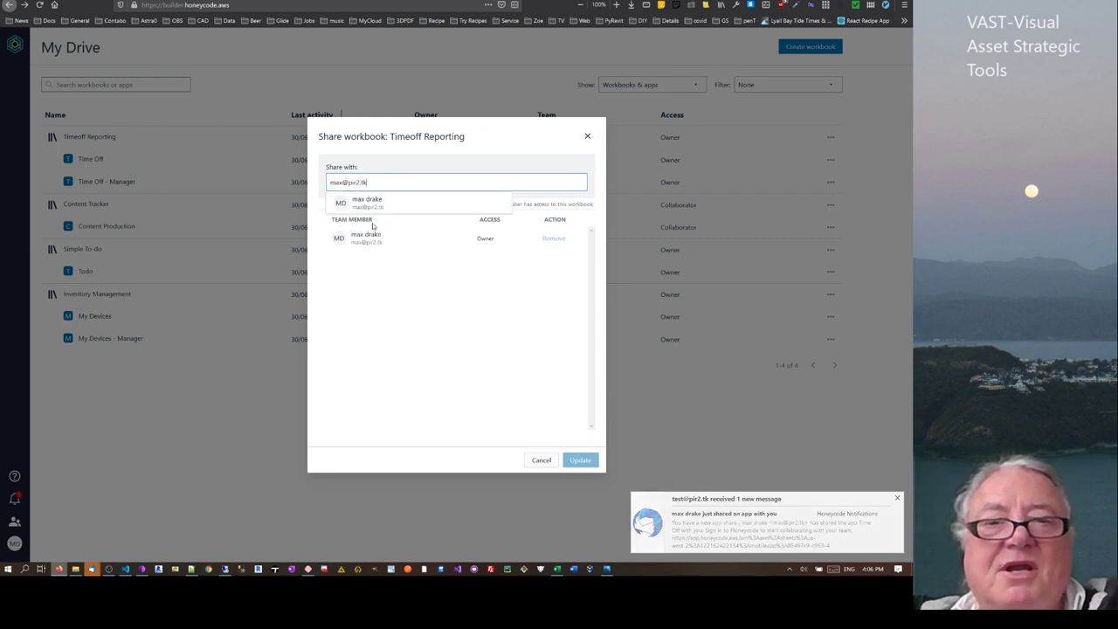
{"action": "left_click_drag", "start_coordinate": [345, 183], "coordinate": [311, 181]}
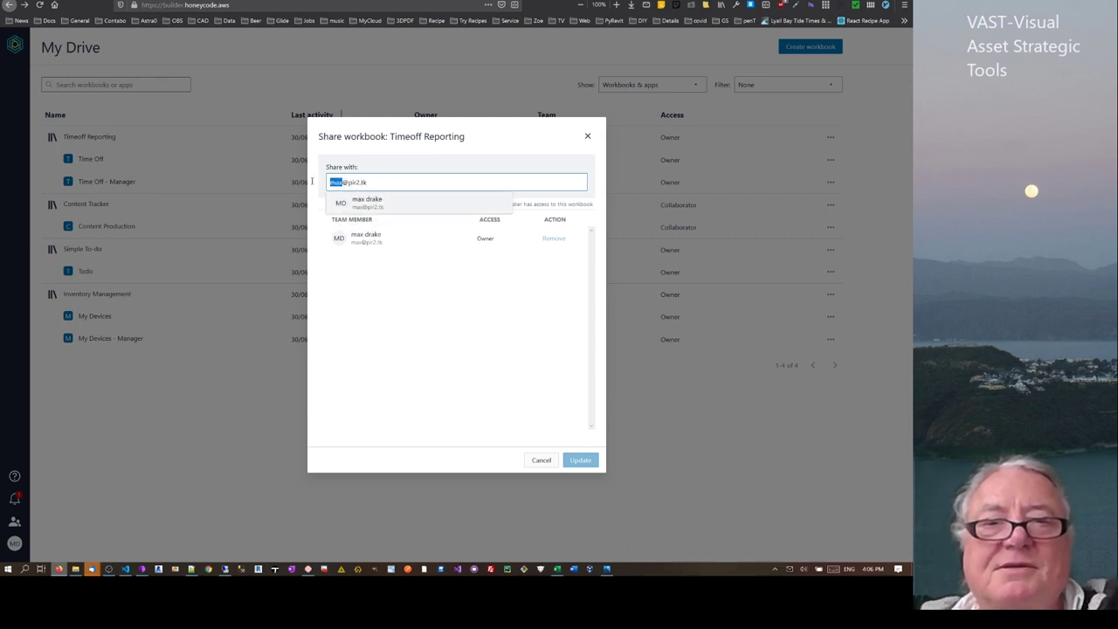
{"action": "key", "text": "BackSpace"}
{"action": "key", "text": "BackSpace"}
{"action": "key", "text": "BackSpace"}
{"action": "key", "text": "BackSpace"}
{"action": "key", "text": "BackSpace"}
{"action": "key", "text": "BackSpace"}
{"action": "key", "text": "BackSpace"}
{"action": "key", "text": "BackSpace"}
{"action": "key", "text": "BackSpace"}
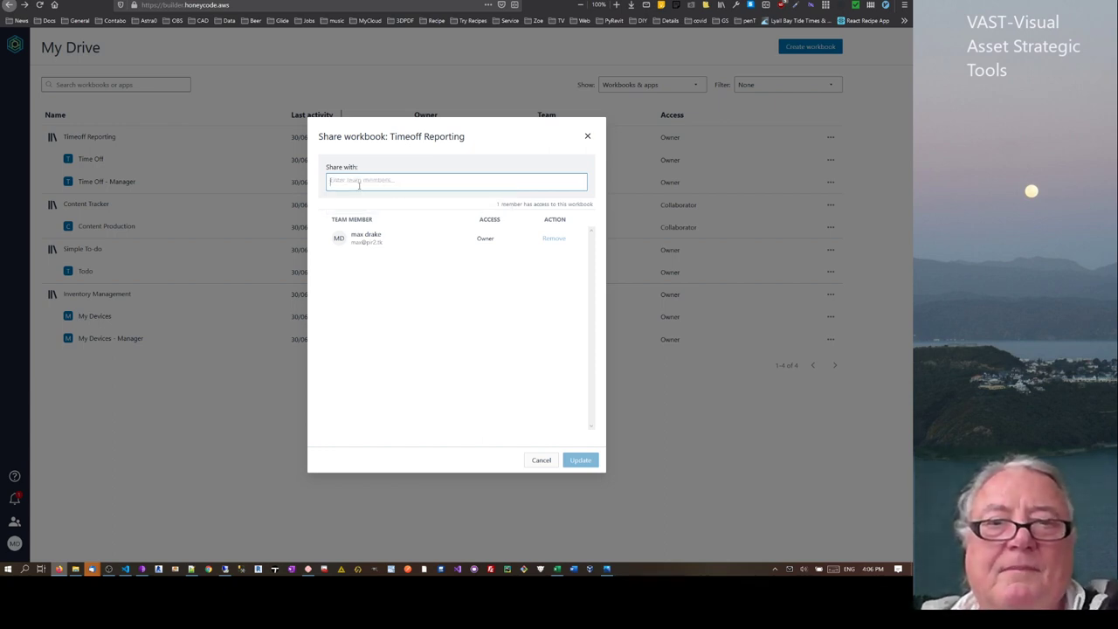
{"action": "type", "text": "te"}
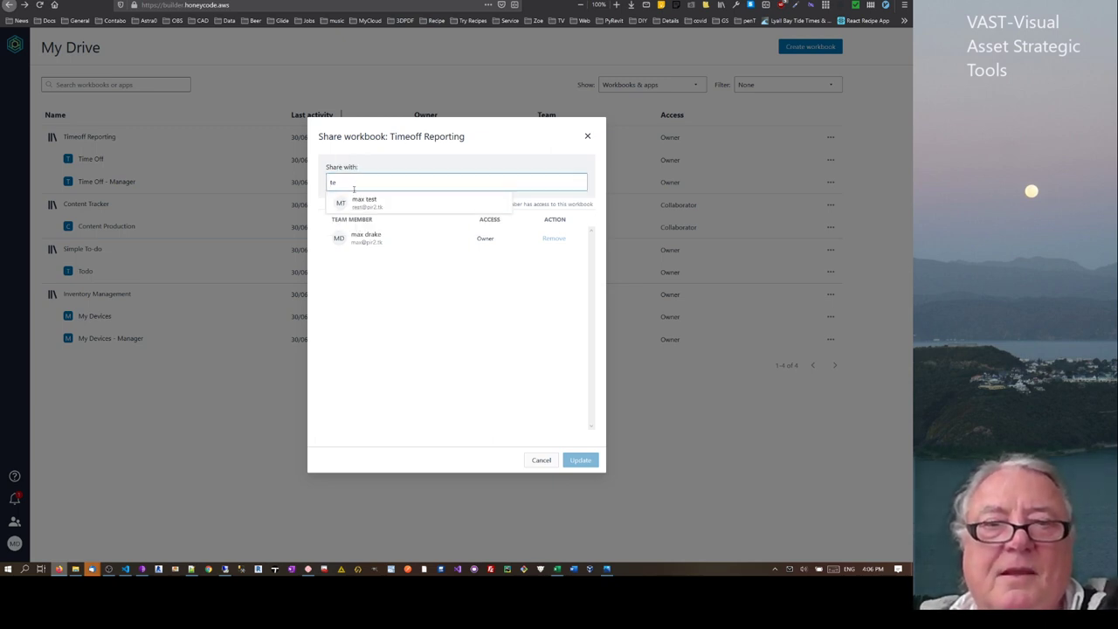
{"action": "left_click", "coordinate": [353, 202]}
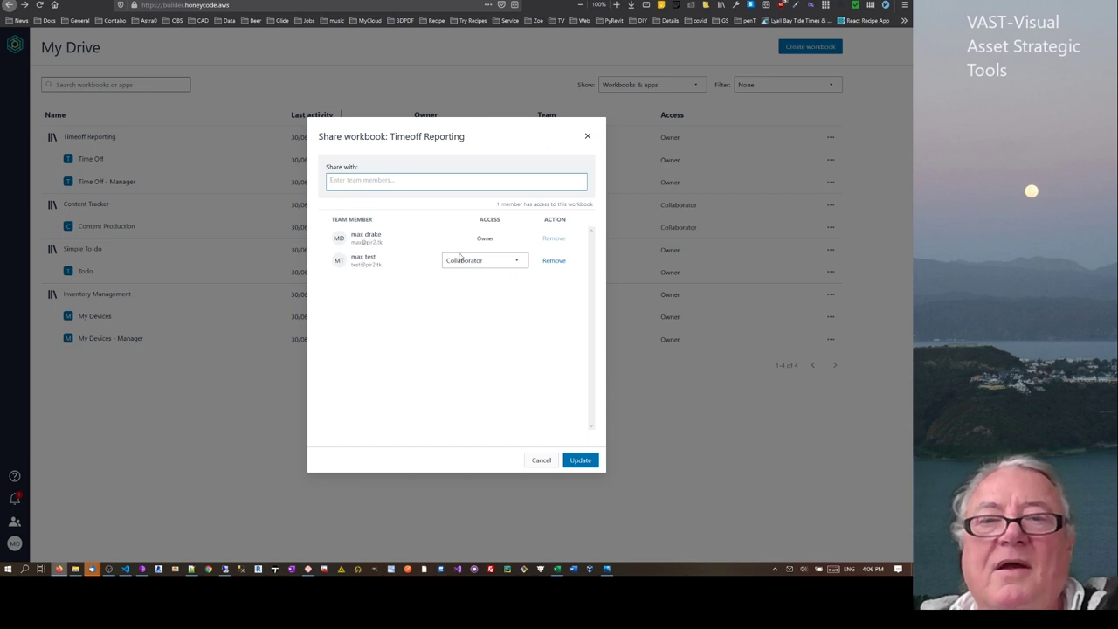
{"action": "left_click", "coordinate": [498, 264]}
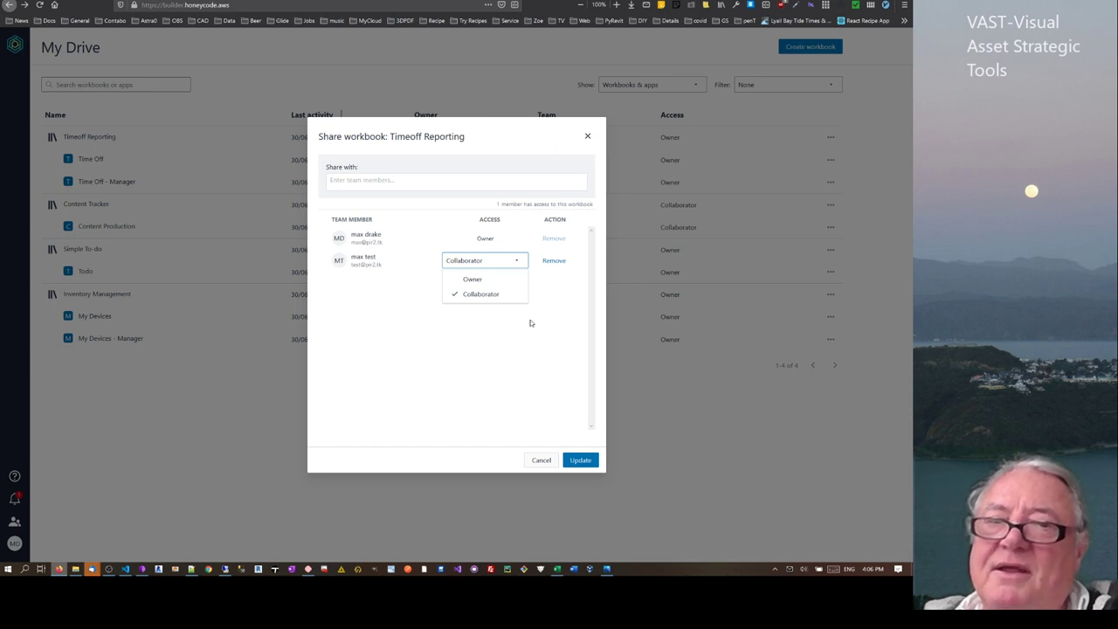
{"action": "left_click", "coordinate": [529, 323]}
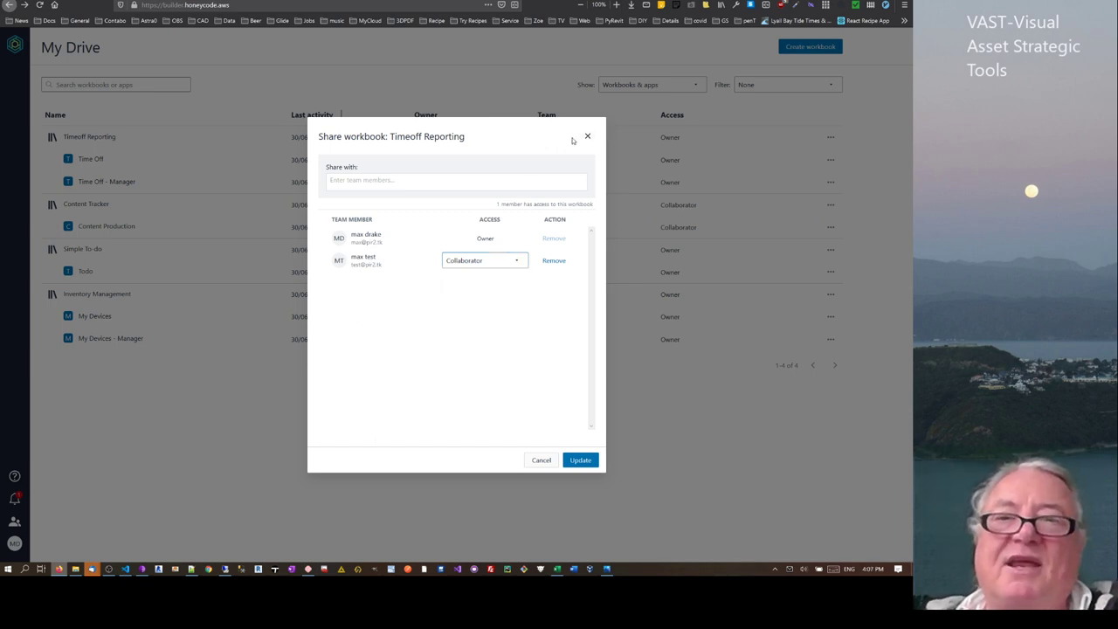
{"action": "left_click", "coordinate": [586, 136]}
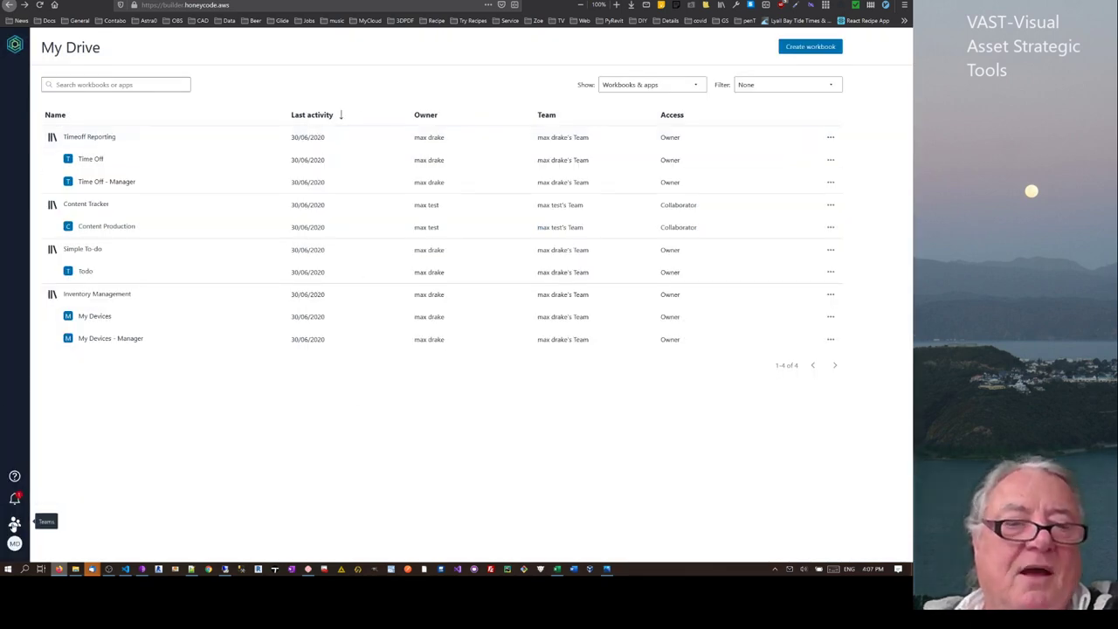
Step: View the owner's team members, then open the Time Off app from Timeoff Reporting
{"action": "left_click", "coordinate": [14, 524]}
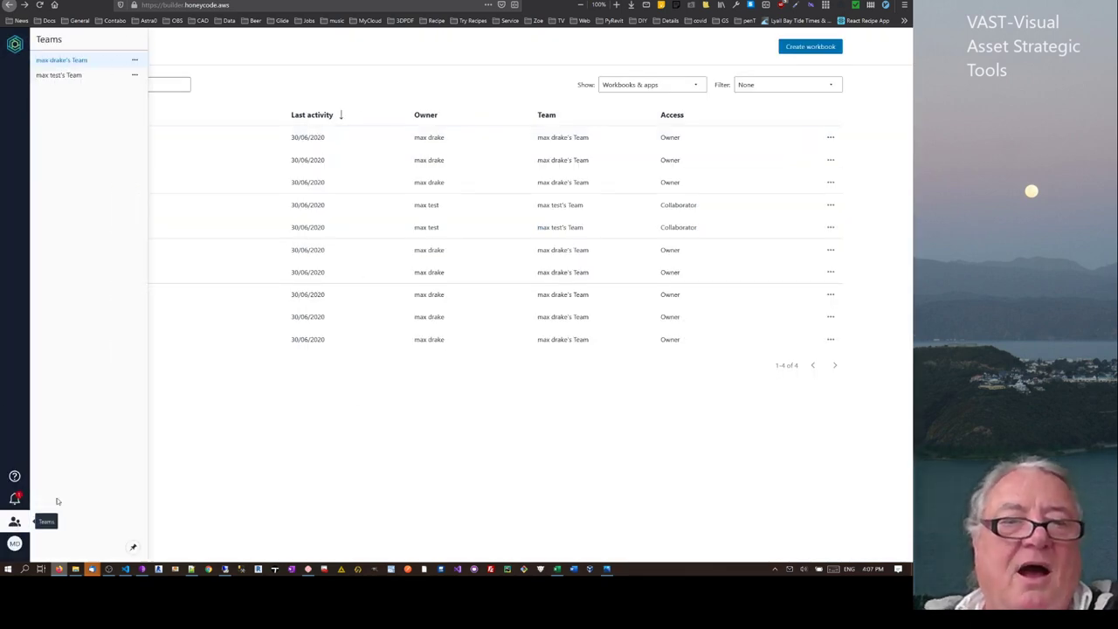
{"action": "left_click", "coordinate": [70, 61]}
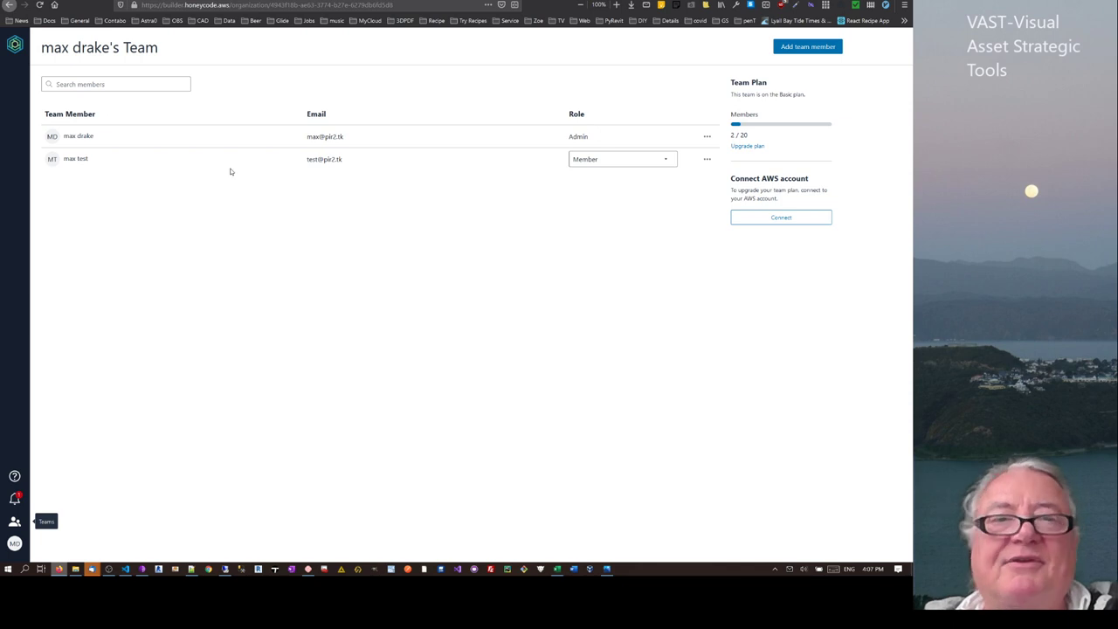
{"action": "left_click", "coordinate": [15, 43]}
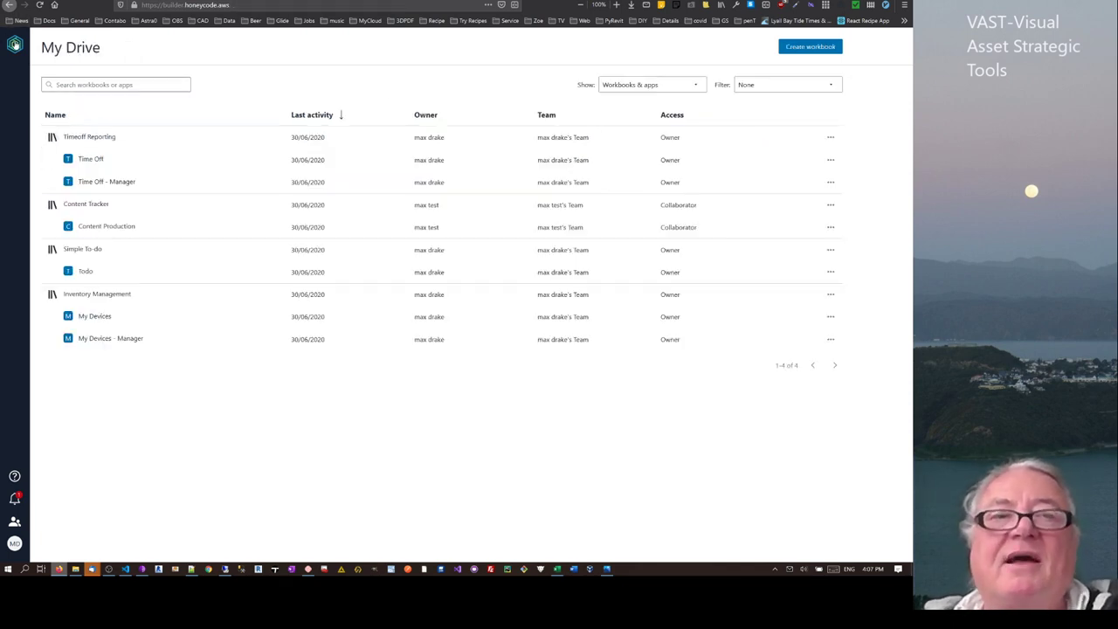
{"action": "left_click", "coordinate": [88, 138]}
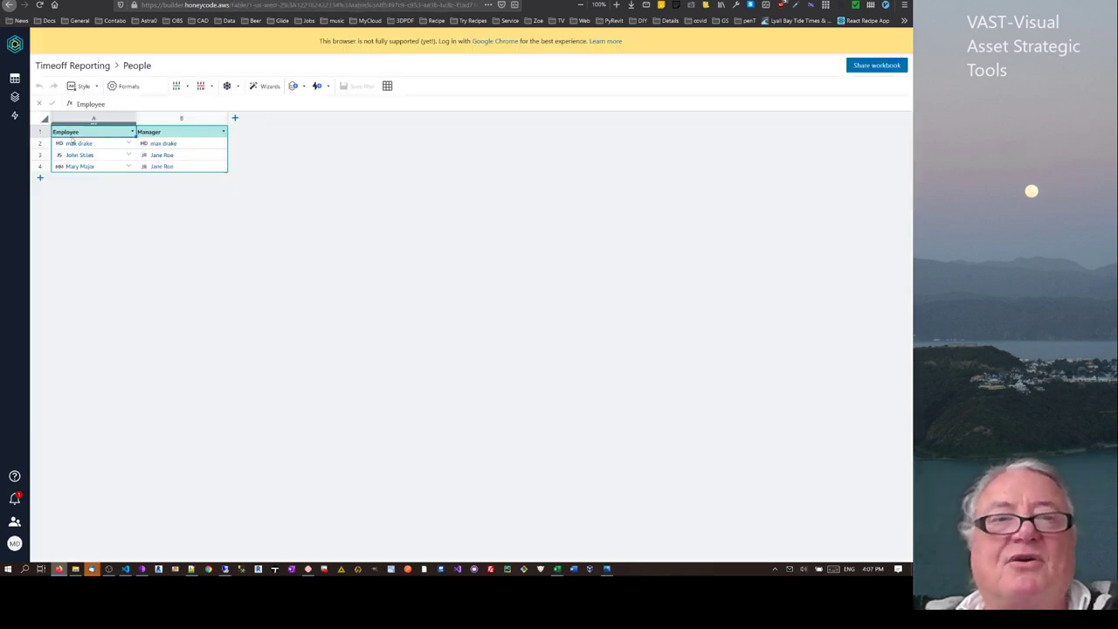
{"action": "left_click", "coordinate": [15, 96]}
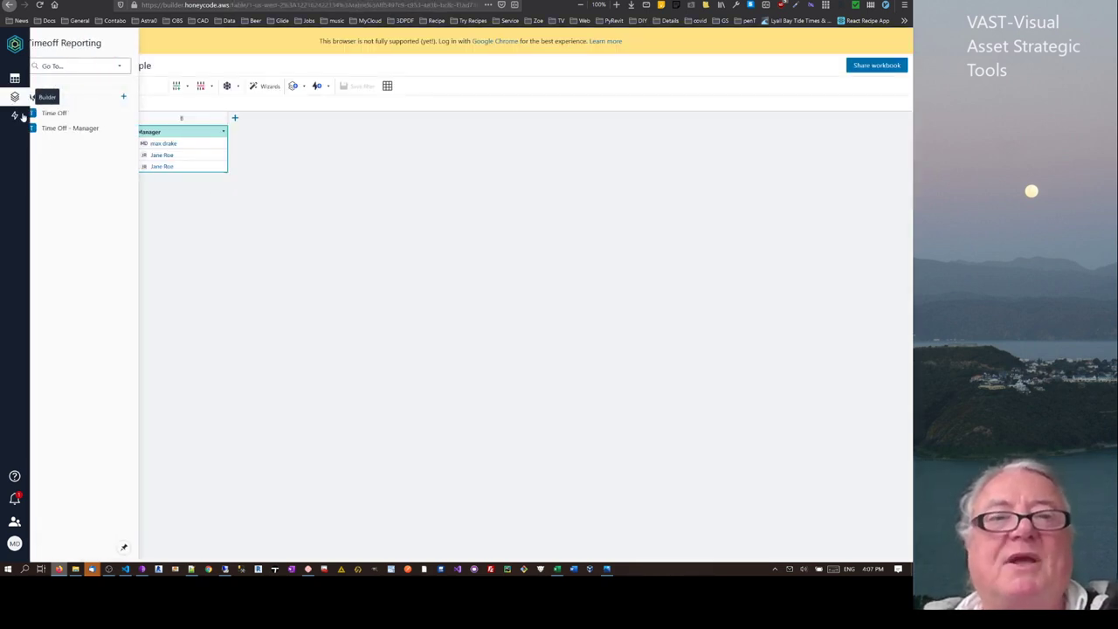
{"action": "left_click", "coordinate": [63, 114]}
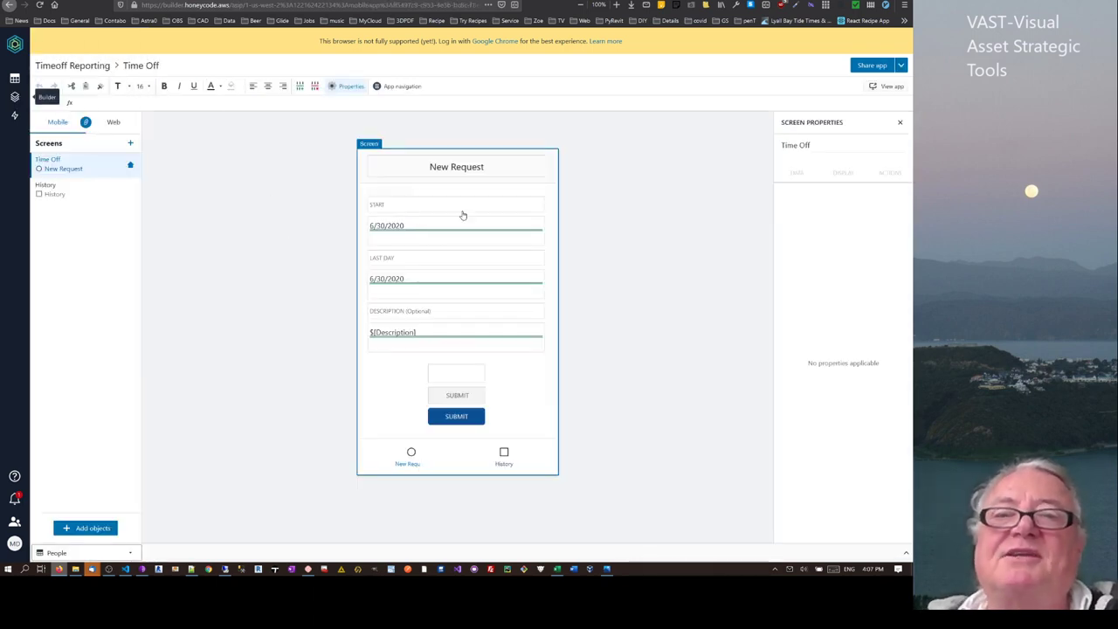
Step: Change the header to 'New Request for YOU', preview the web layout, and return to My Drive
{"action": "left_click", "coordinate": [495, 167]}
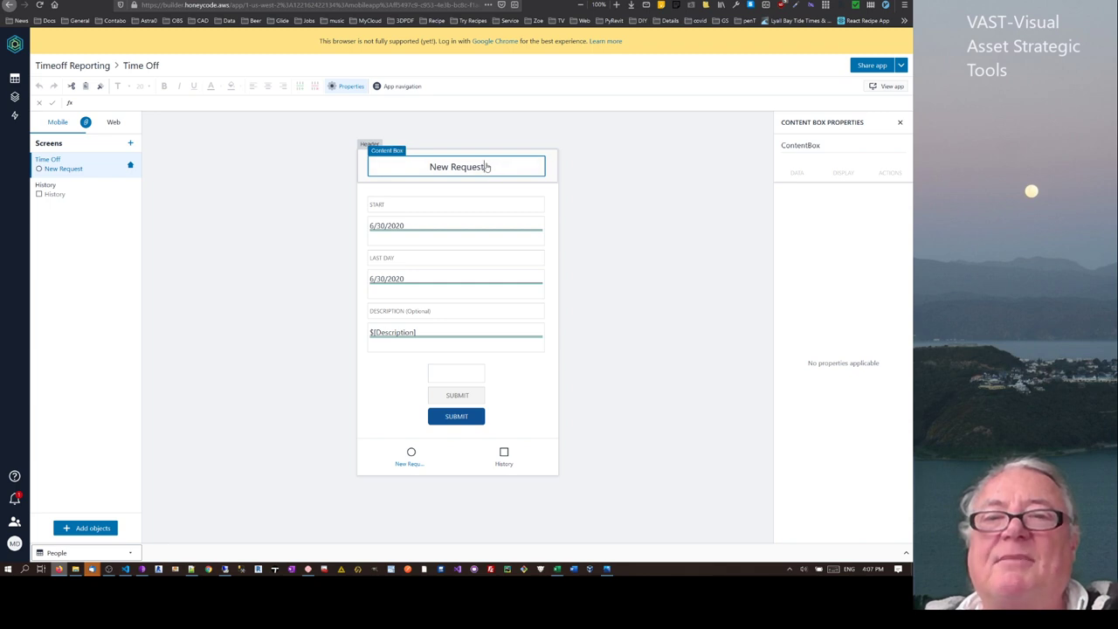
{"action": "left_click", "coordinate": [488, 167]}
{"action": "type", "text": "for YOU"}
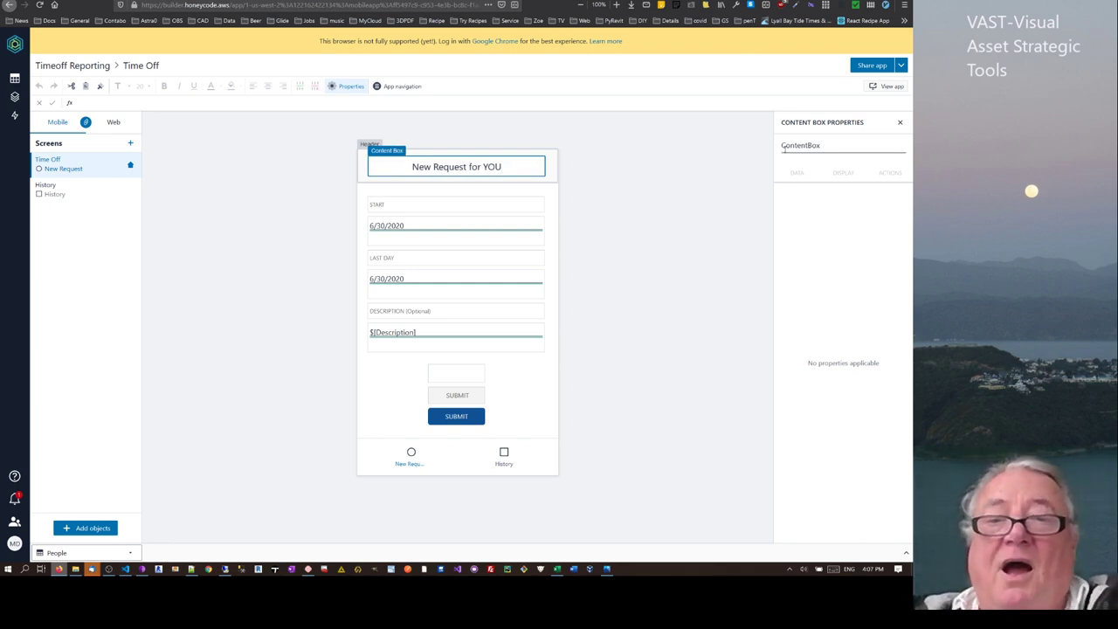
{"action": "left_click", "coordinate": [87, 178]}
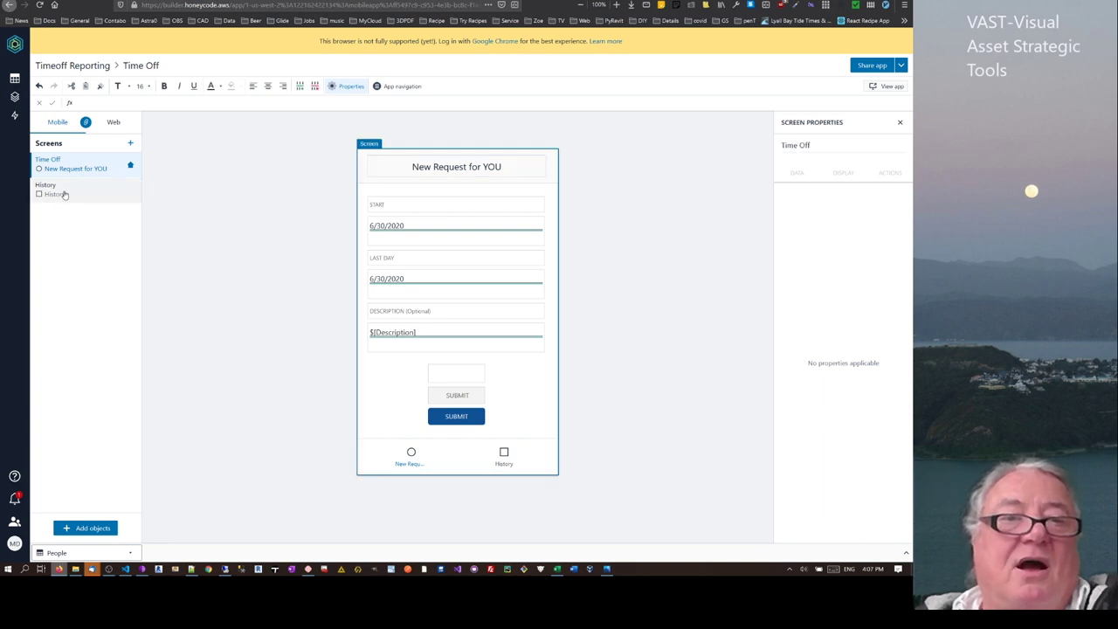
{"action": "left_click", "coordinate": [113, 121]}
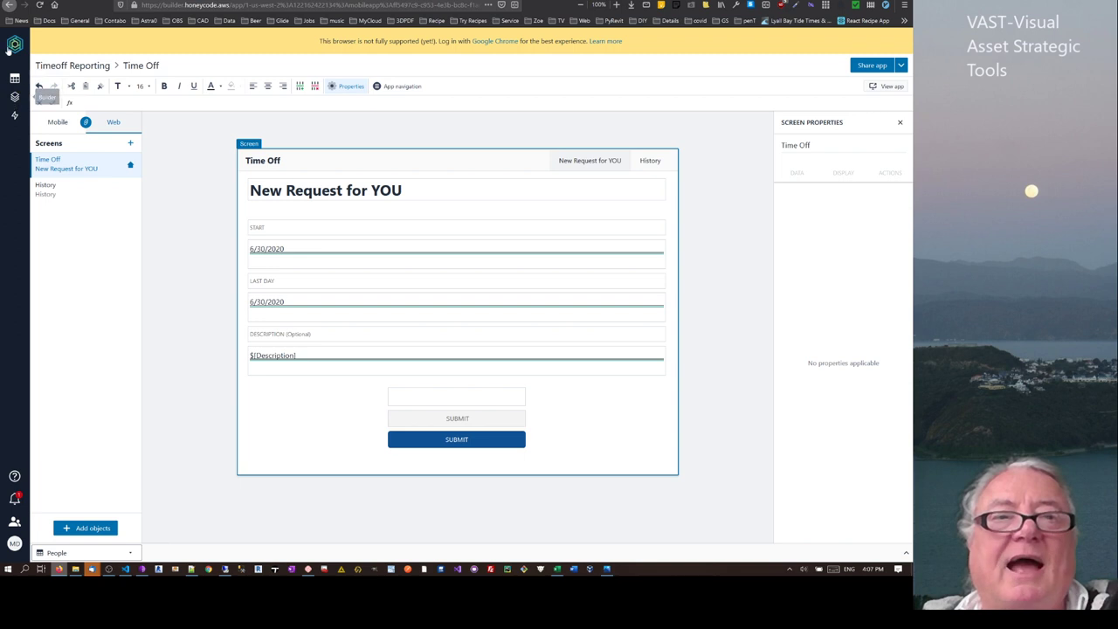
{"action": "left_click", "coordinate": [15, 44]}
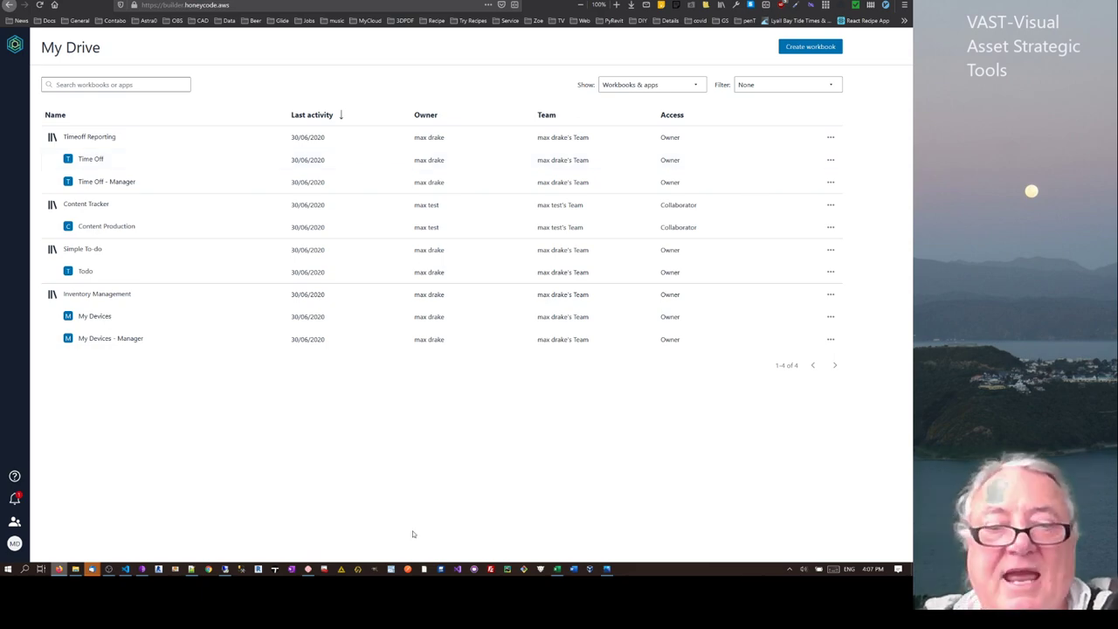
Step: Cycle past the phone mirror and screenshots folder to the Thunderbird inbox window
{"action": "left_click", "coordinate": [590, 568]}
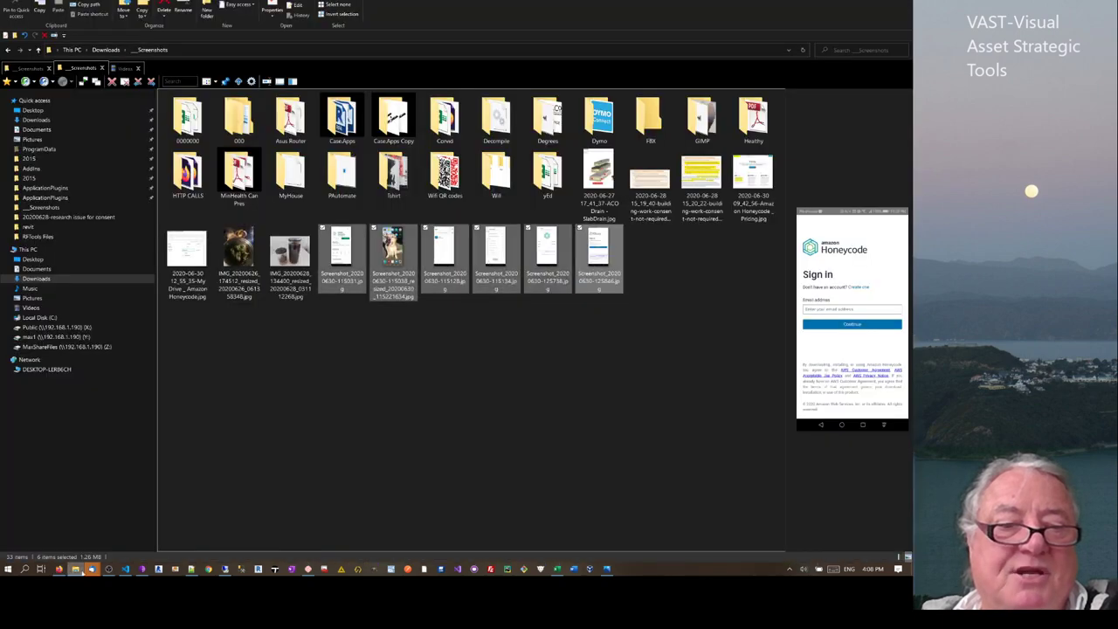
{"action": "left_click", "coordinate": [75, 568]}
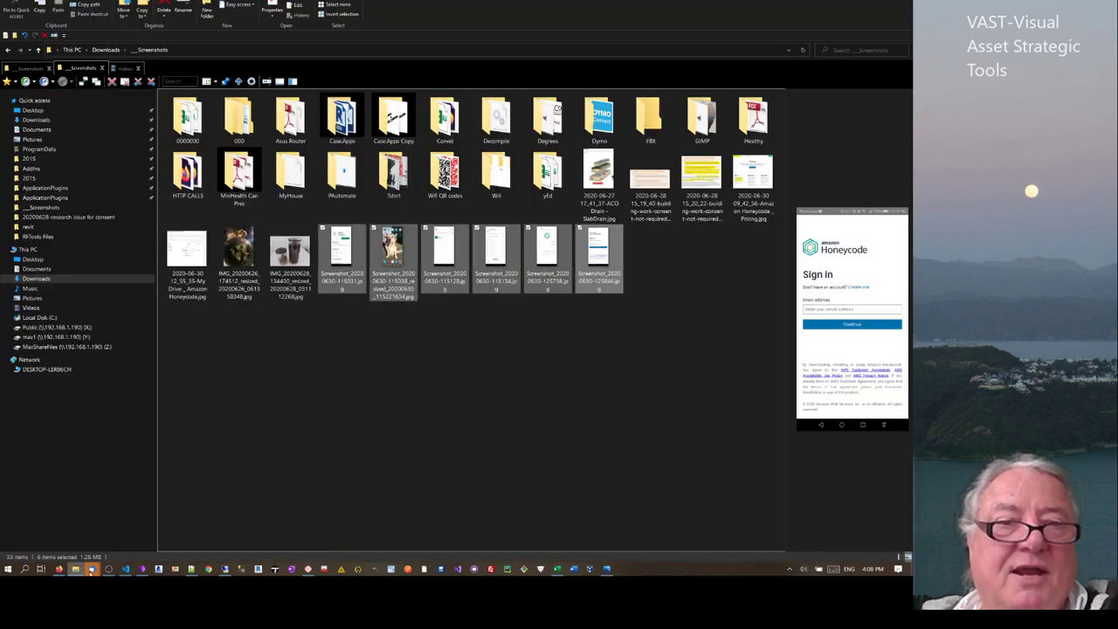
{"action": "mouse_move", "coordinate": [90, 561]}
{"action": "left_click", "coordinate": [50, 528]}
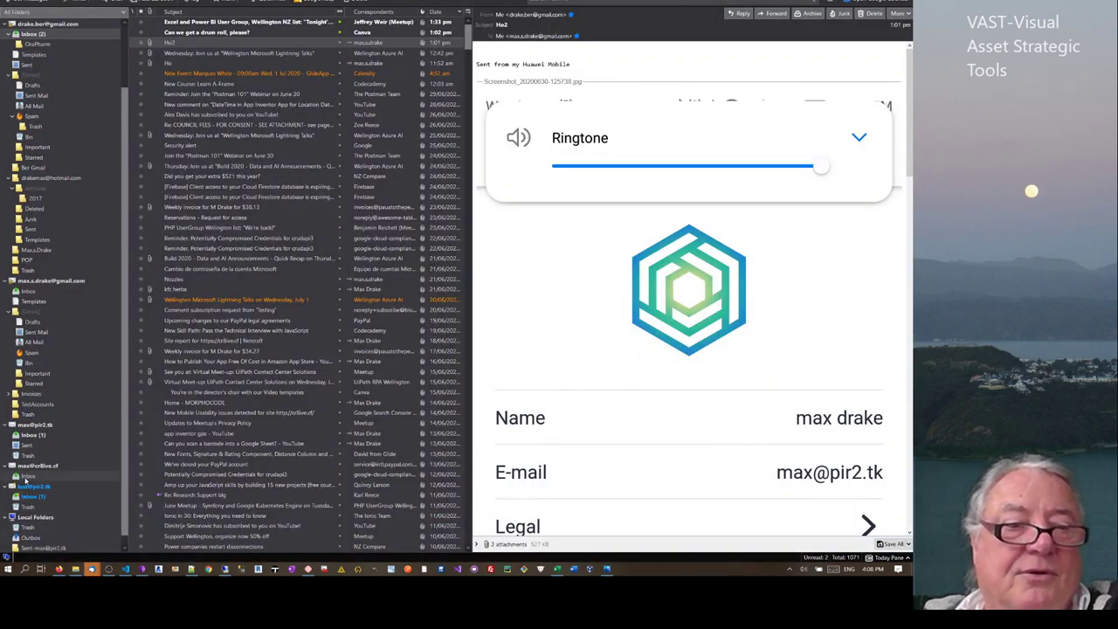
Step: Read the Honeycode confirm-email and team-invite messages, then open the test account's inbox
{"action": "left_click", "coordinate": [33, 434]}
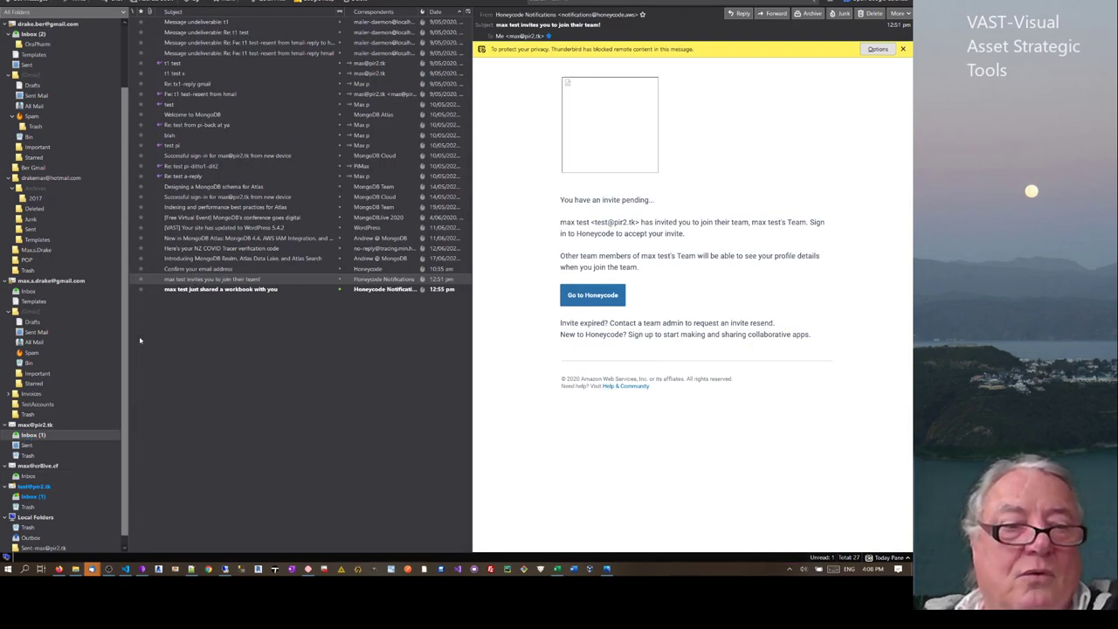
{"action": "left_click", "coordinate": [188, 269]}
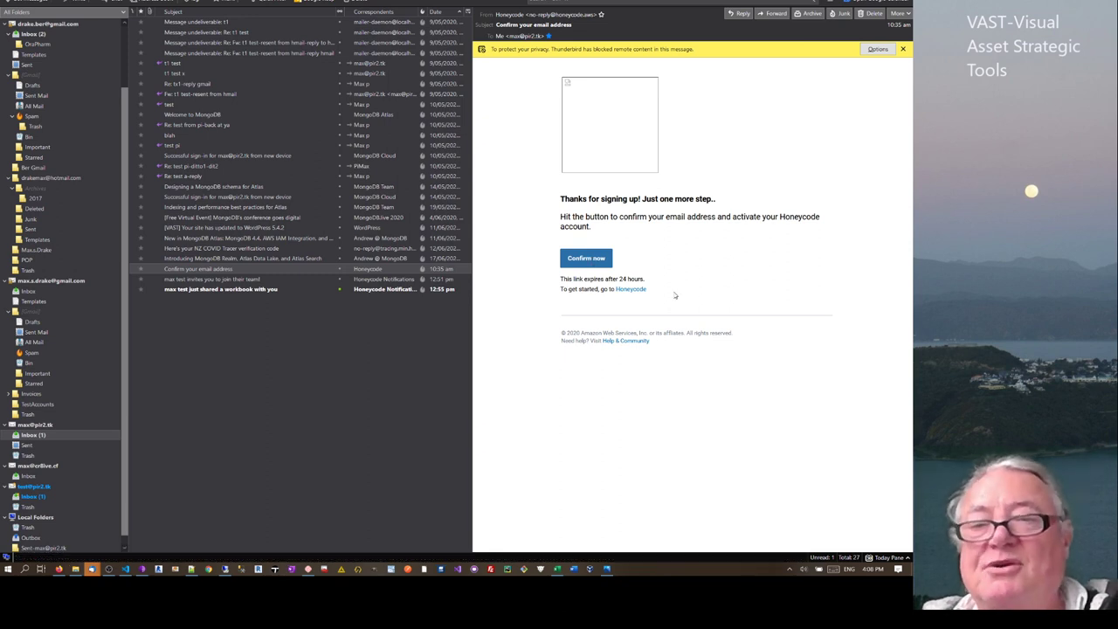
{"action": "left_click", "coordinate": [241, 280]}
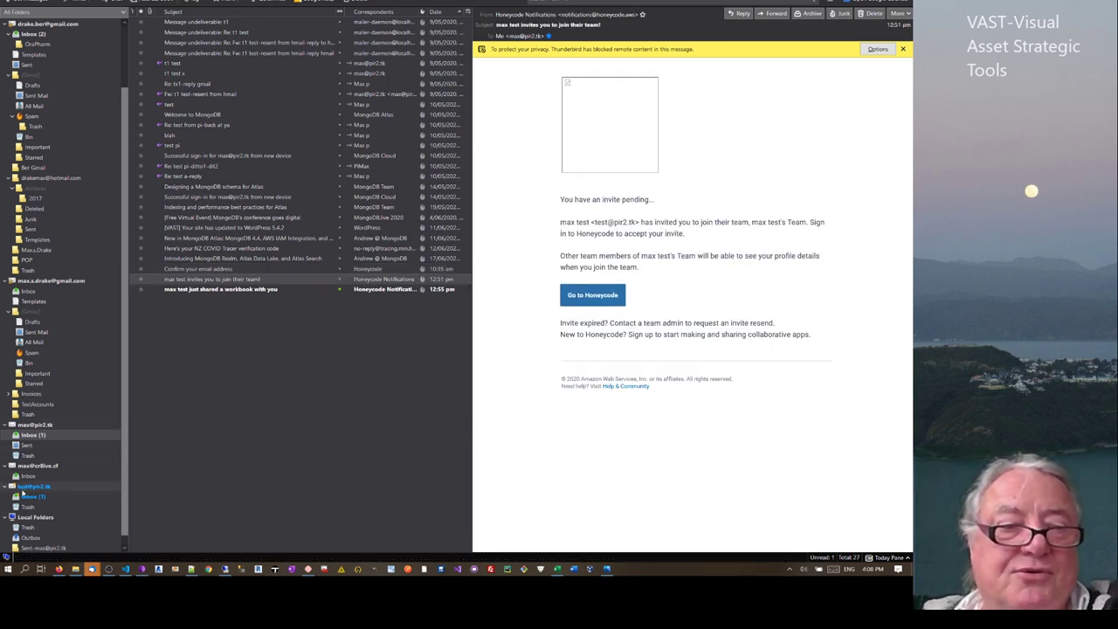
{"action": "left_click", "coordinate": [30, 496]}
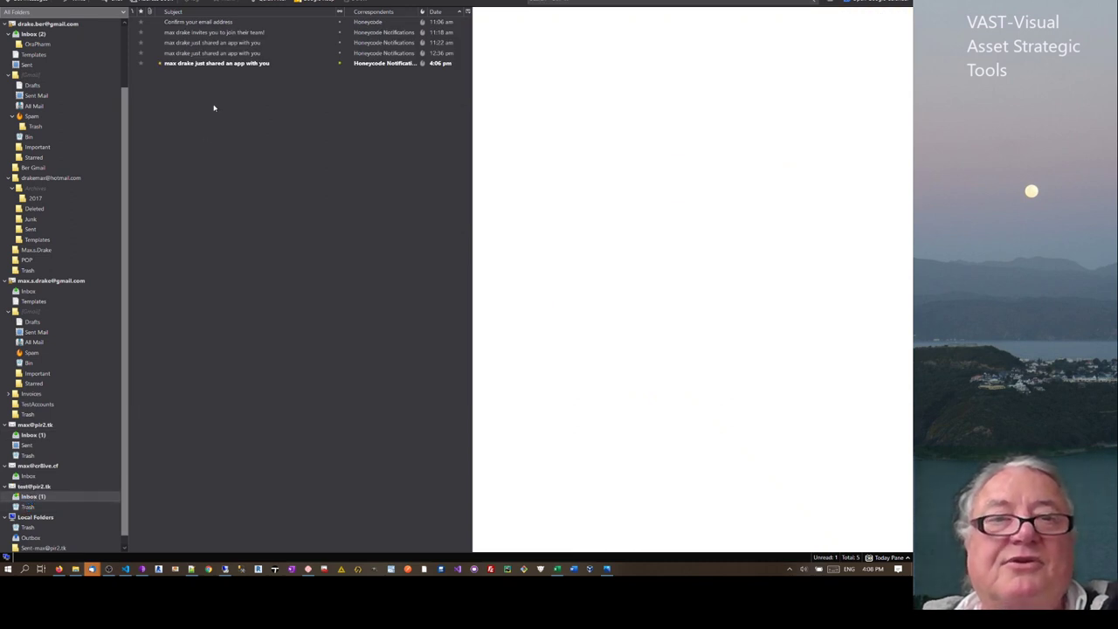
Step: Read the 12:36 pm app-share notification, then switch back to Firefox
{"action": "left_click", "coordinate": [218, 52]}
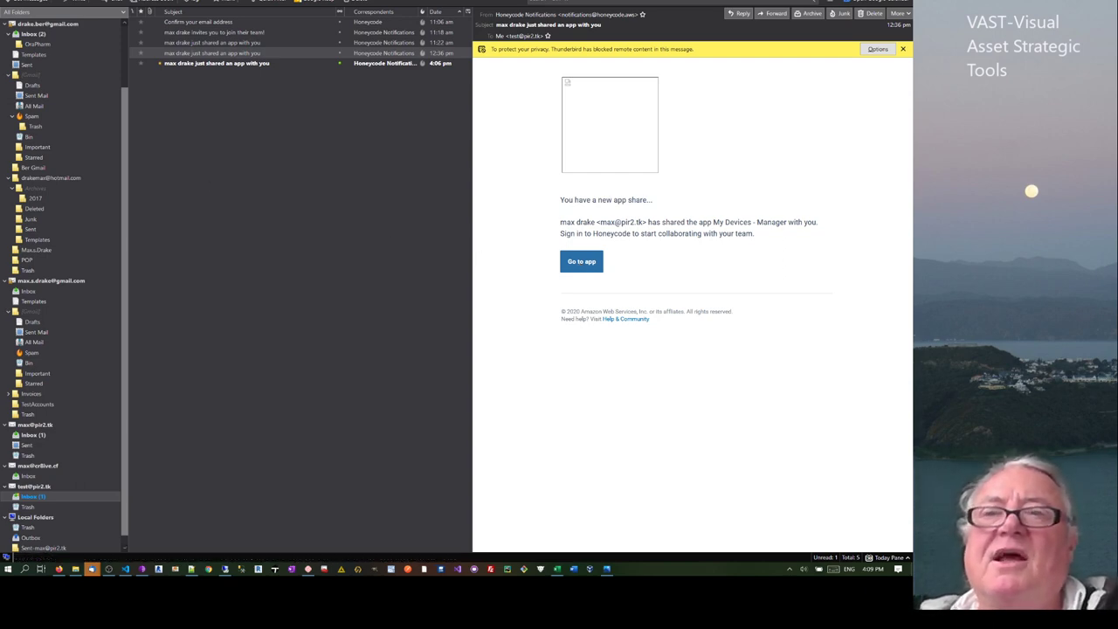
{"action": "key", "text": "alt+Tab"}
{"action": "key", "text": "alt+Tab"}
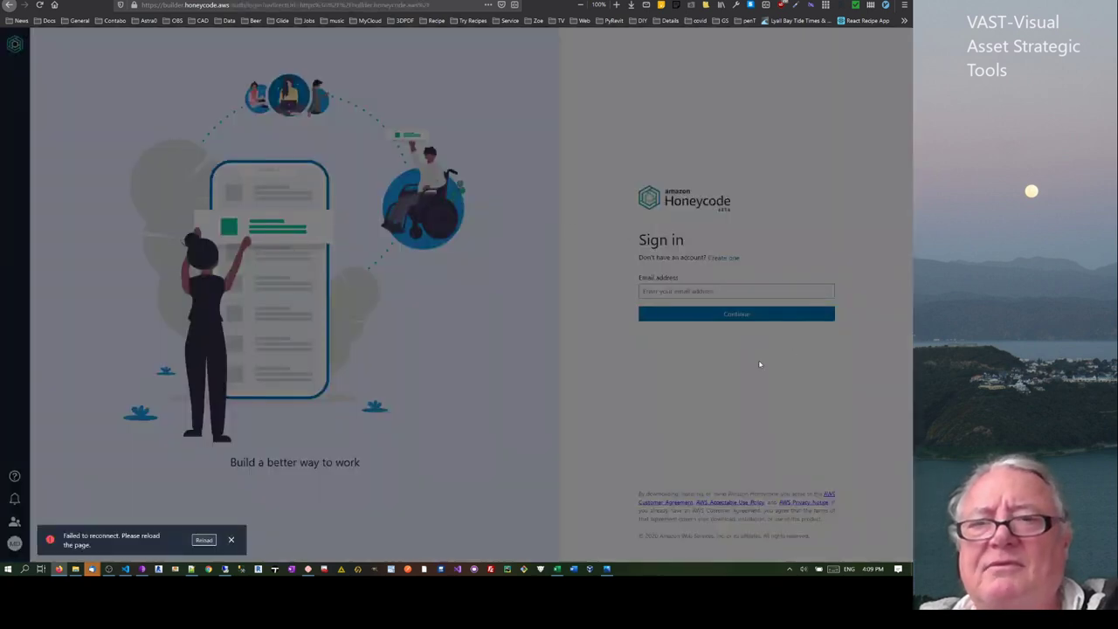
Step: Dismiss the reconnect warning, reload Honeycode, and sign out from the MD profile menu
{"action": "left_click", "coordinate": [231, 539]}
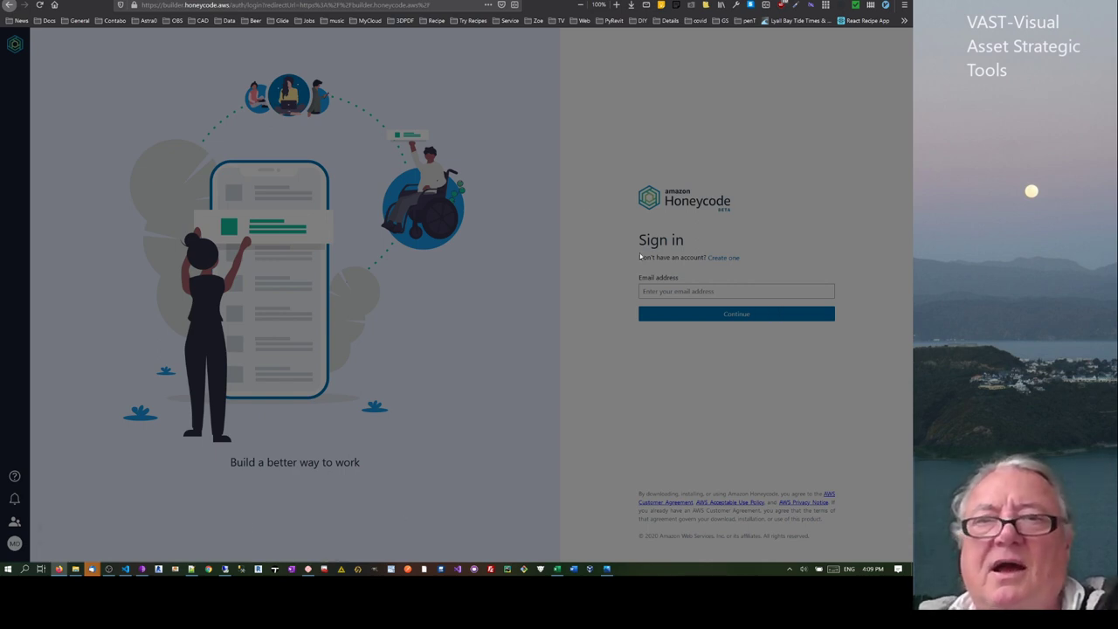
{"action": "key", "text": "Escape"}
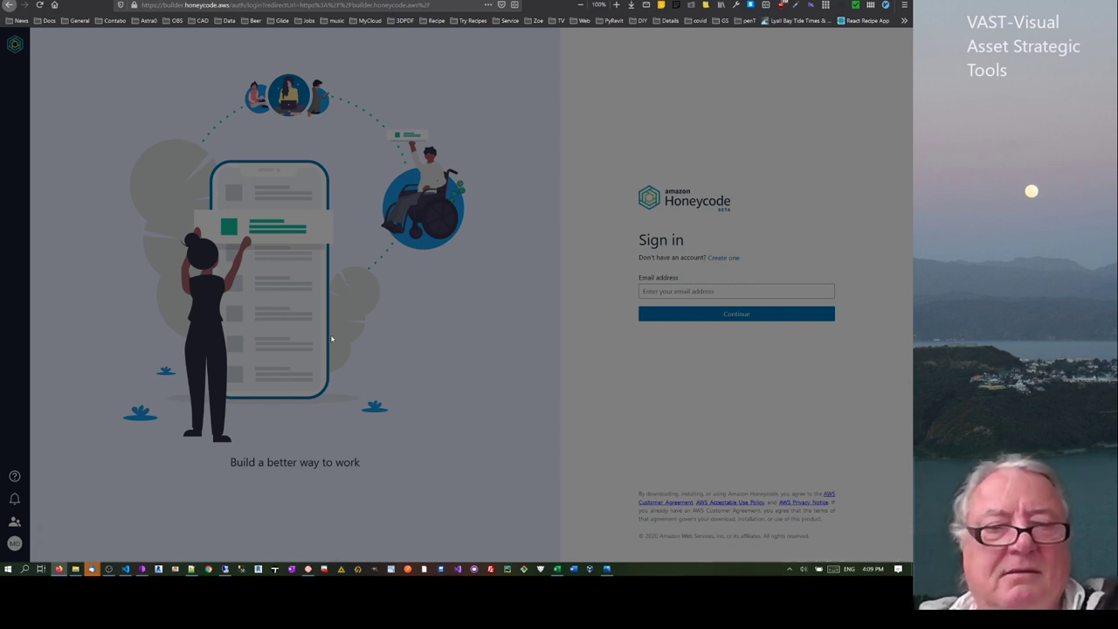
{"action": "left_click", "coordinate": [39, 6]}
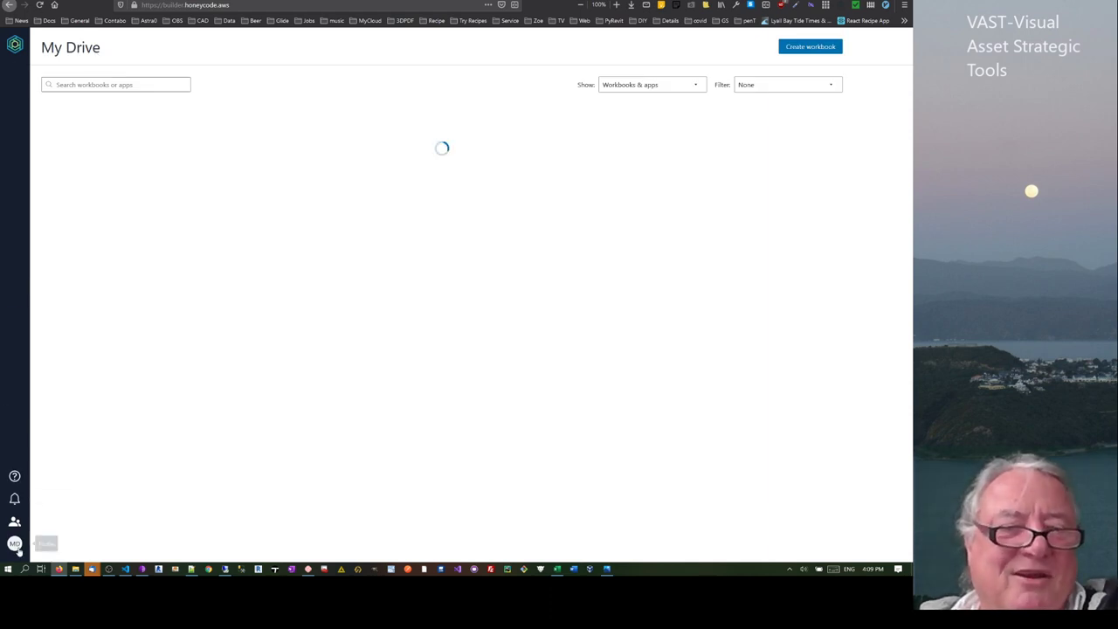
{"action": "left_click", "coordinate": [14, 544]}
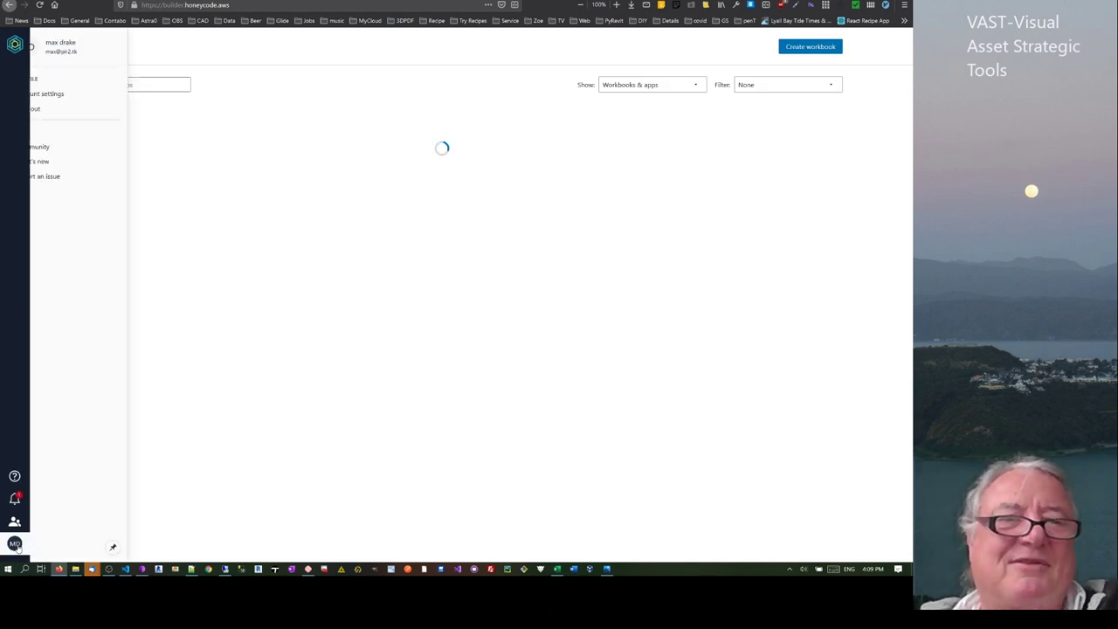
{"action": "left_click", "coordinate": [49, 109]}
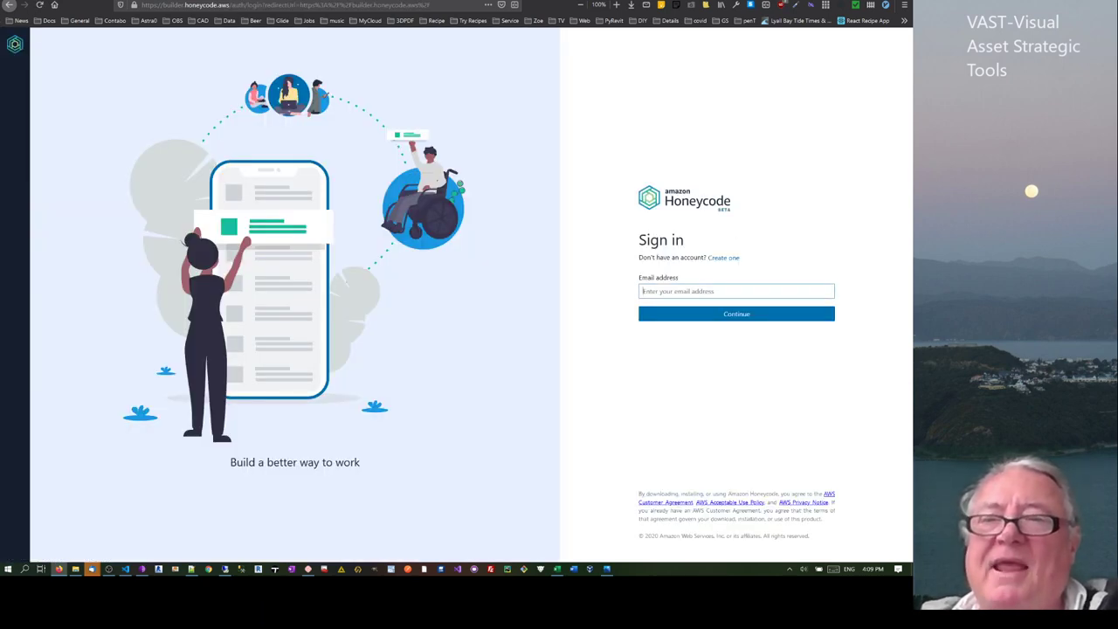
Step: Open Honeycode's Create an account form, try the email field, then go to AwardSpace
{"action": "left_click", "coordinate": [723, 257]}
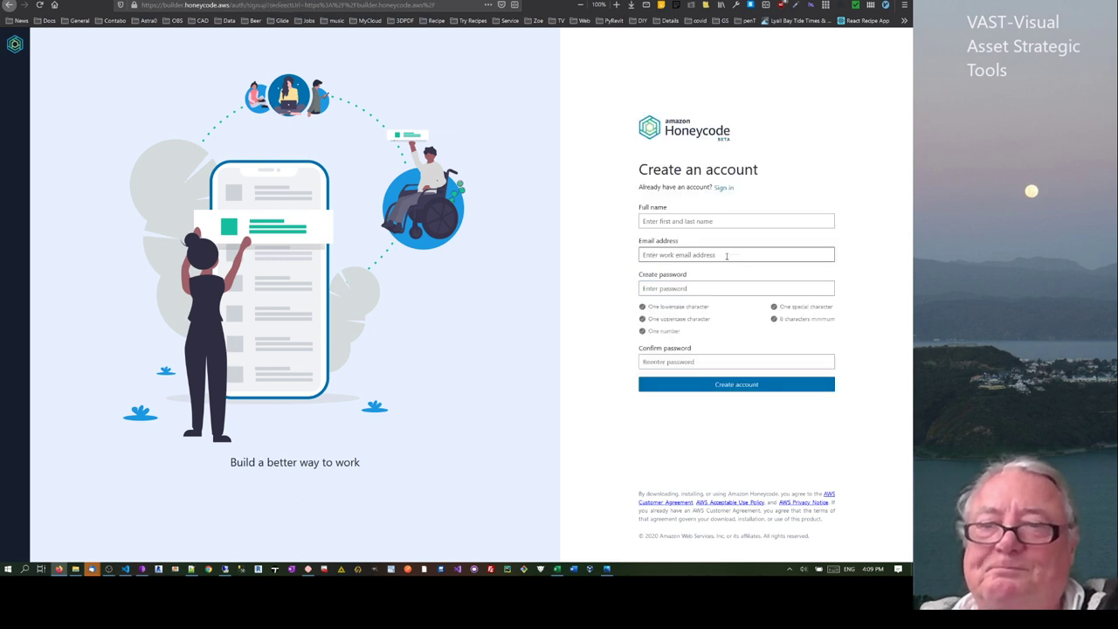
{"action": "left_click", "coordinate": [656, 255]}
{"action": "left_click", "coordinate": [750, 254]}
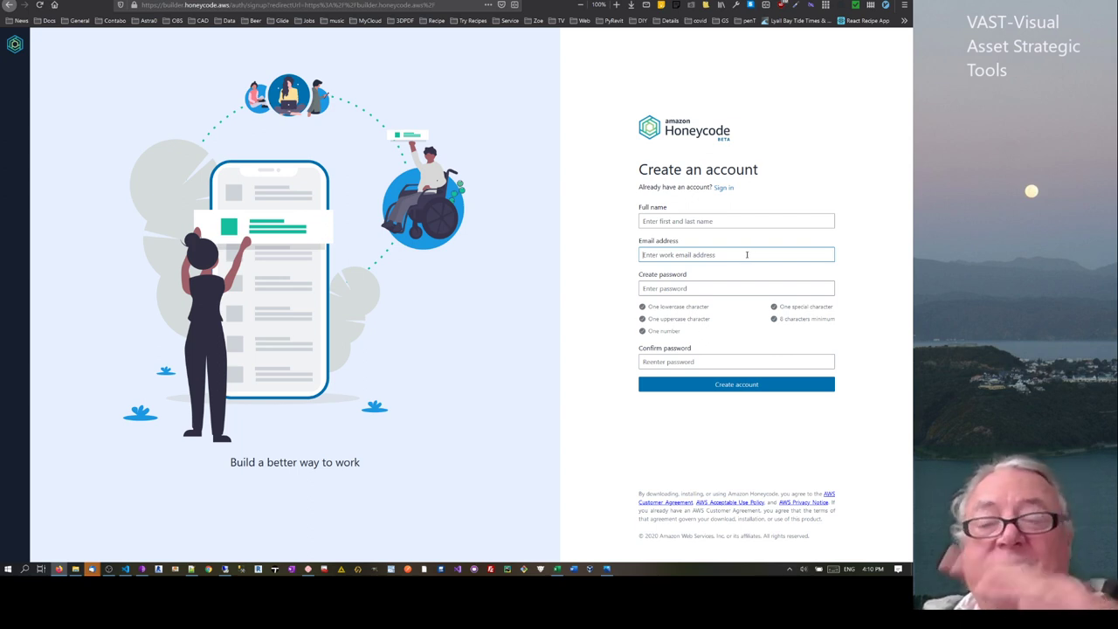
{"action": "left_click", "coordinate": [728, 255]}
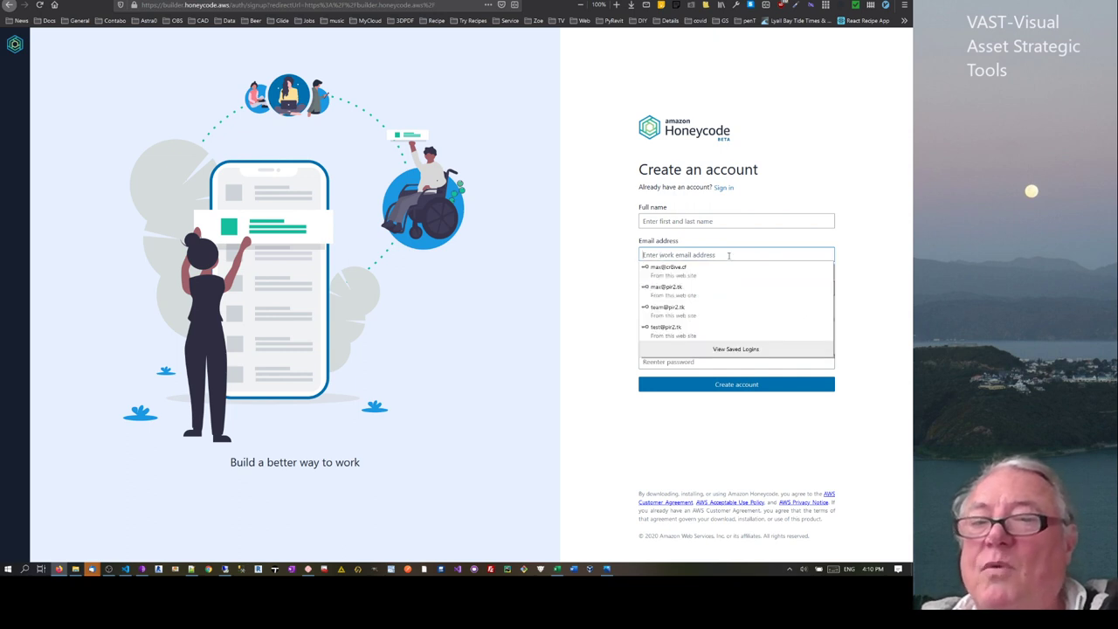
{"action": "left_click", "coordinate": [726, 254]}
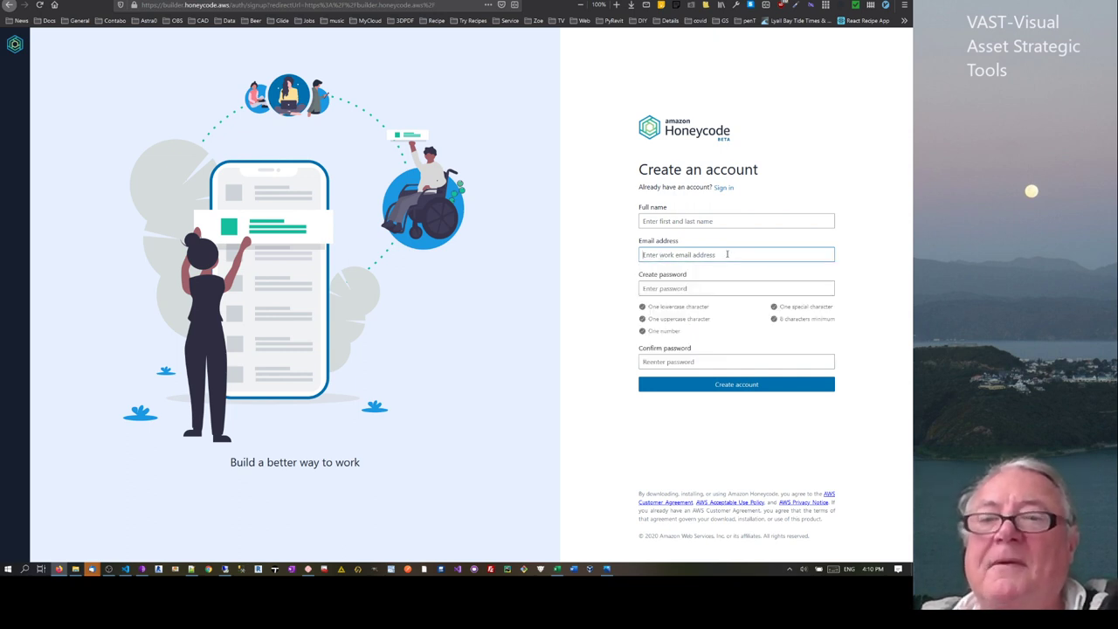
{"action": "left_click", "coordinate": [837, 9]}
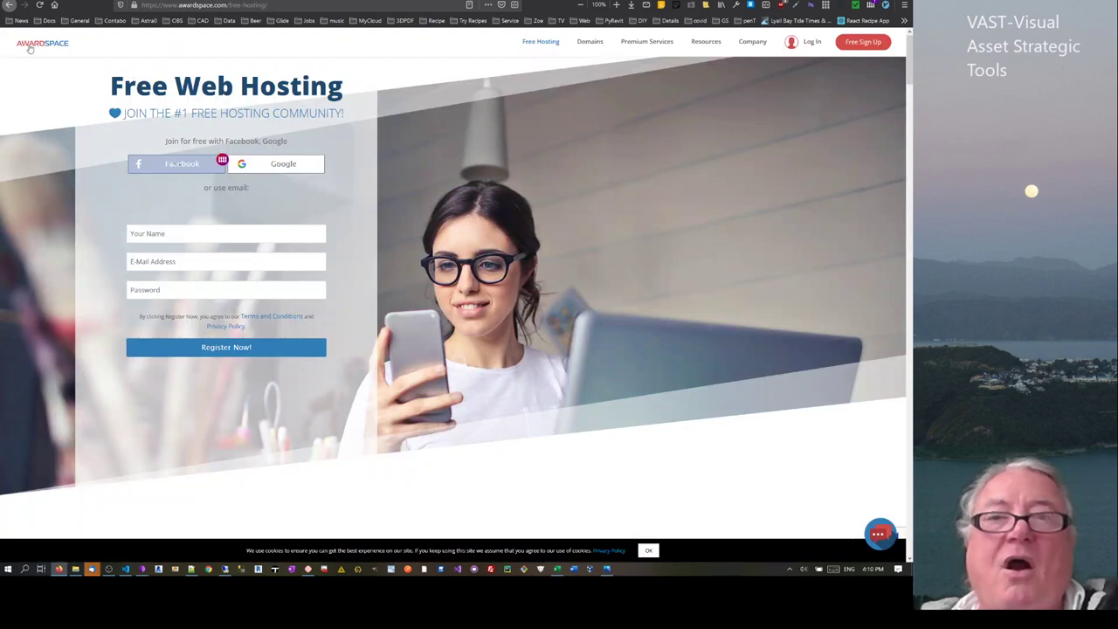
Step: Browse AwardSpace's free Domains page and name search, then return to Honeycode pricing
{"action": "left_click", "coordinate": [583, 49]}
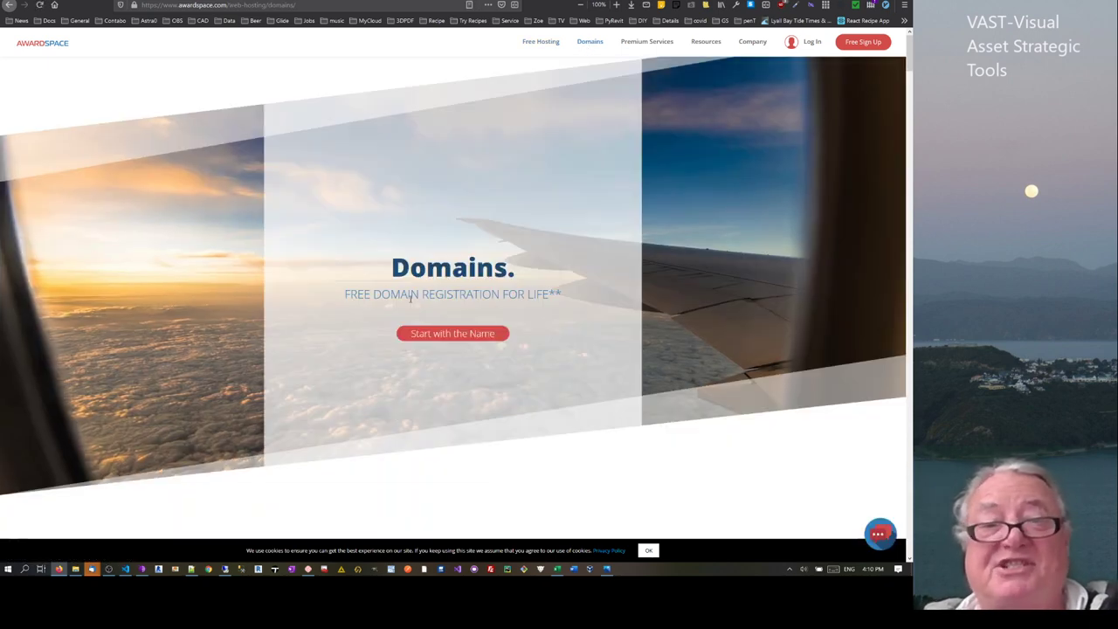
{"action": "left_click", "coordinate": [505, 337]}
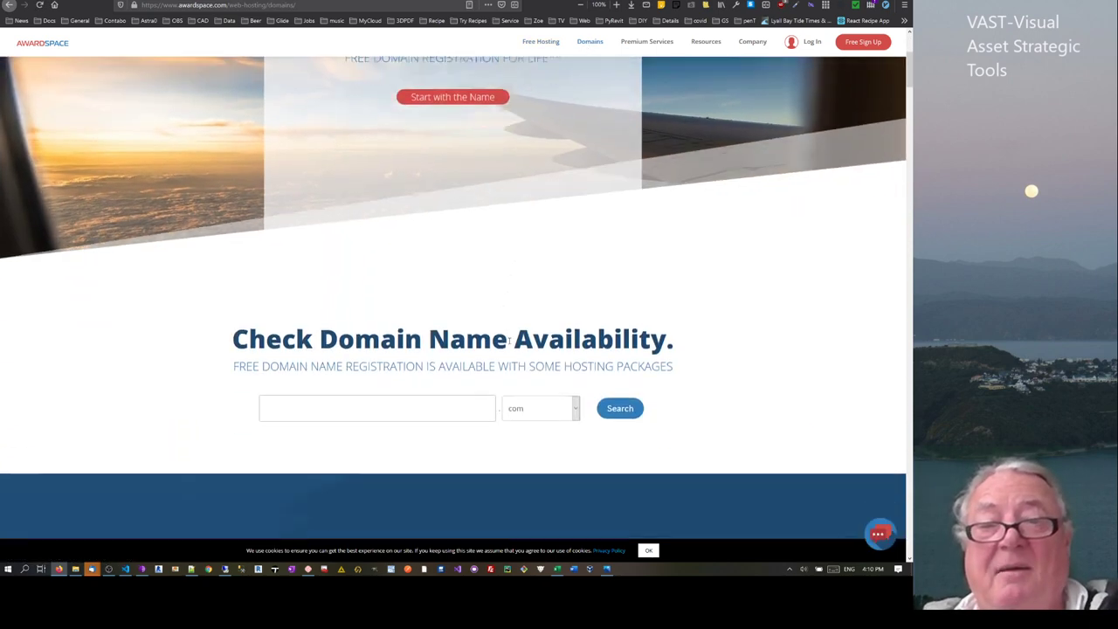
{"action": "scroll", "coordinate": [509, 341], "scroll_direction": "up", "scroll_amount": 3}
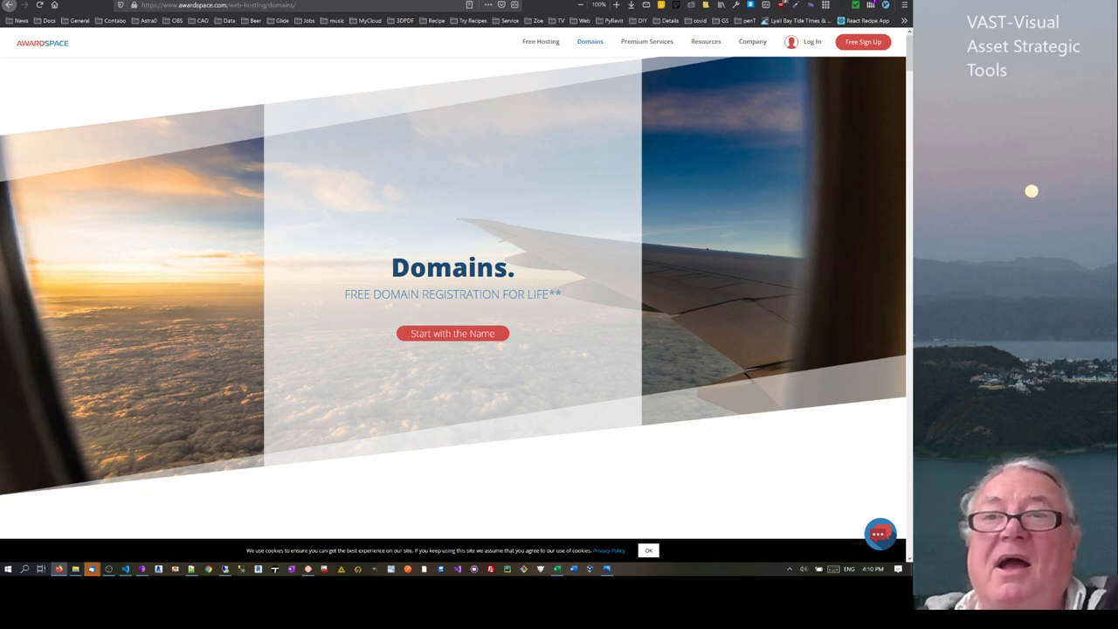
{"action": "key", "text": "ctrl+Tab"}
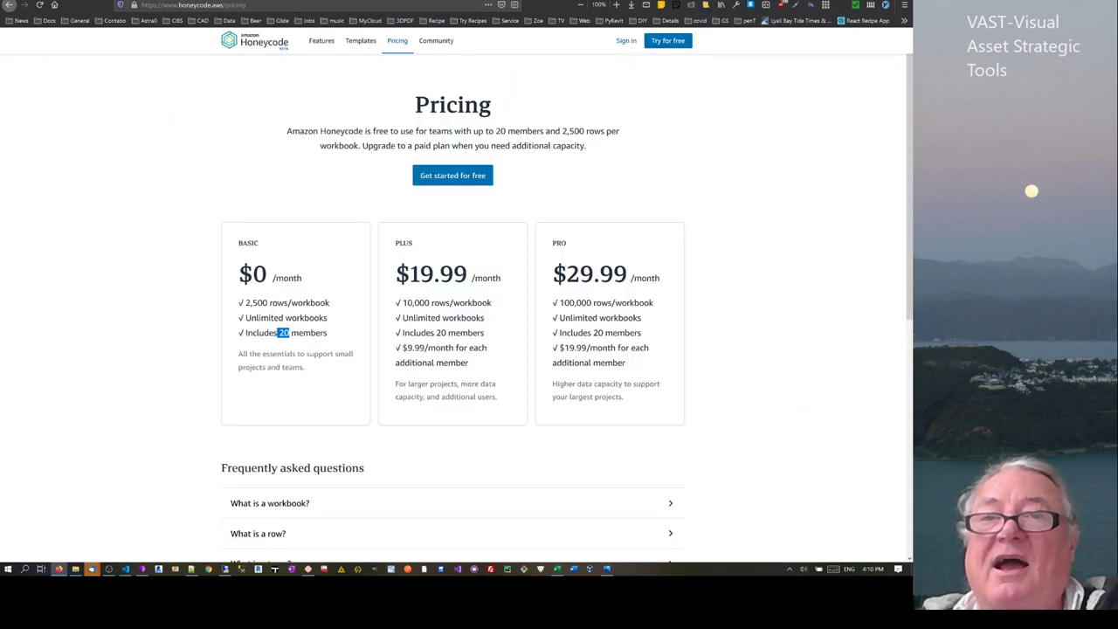
Step: Go to Honeycode's Features page, choose 'Try for free', then return to AwardSpace Domains
{"action": "key", "text": "ctrl+Tab"}
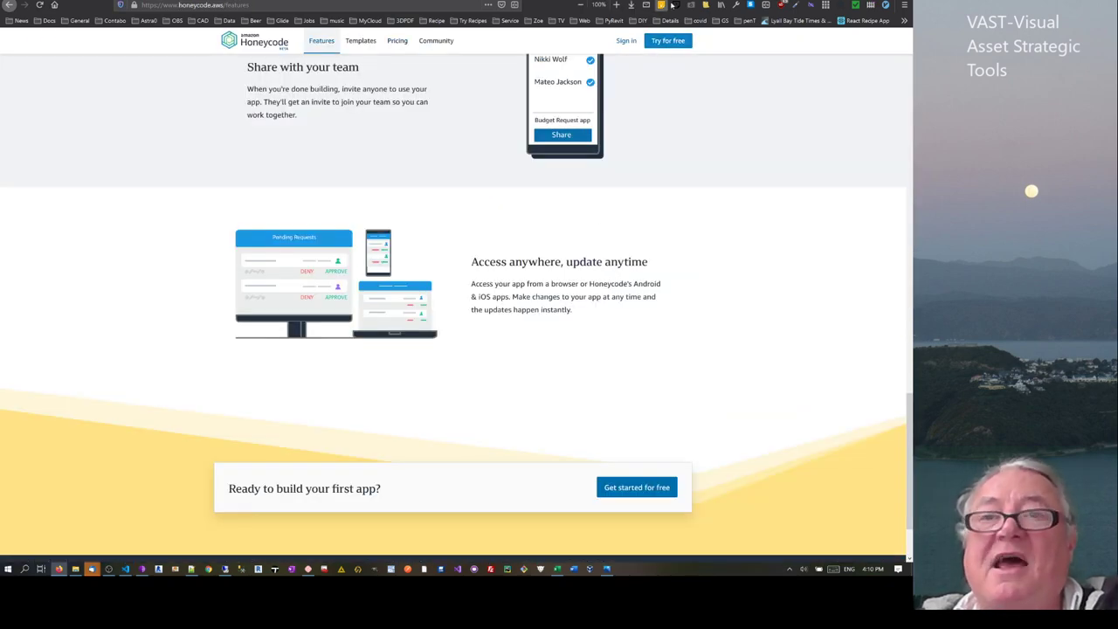
{"action": "left_click", "coordinate": [668, 40]}
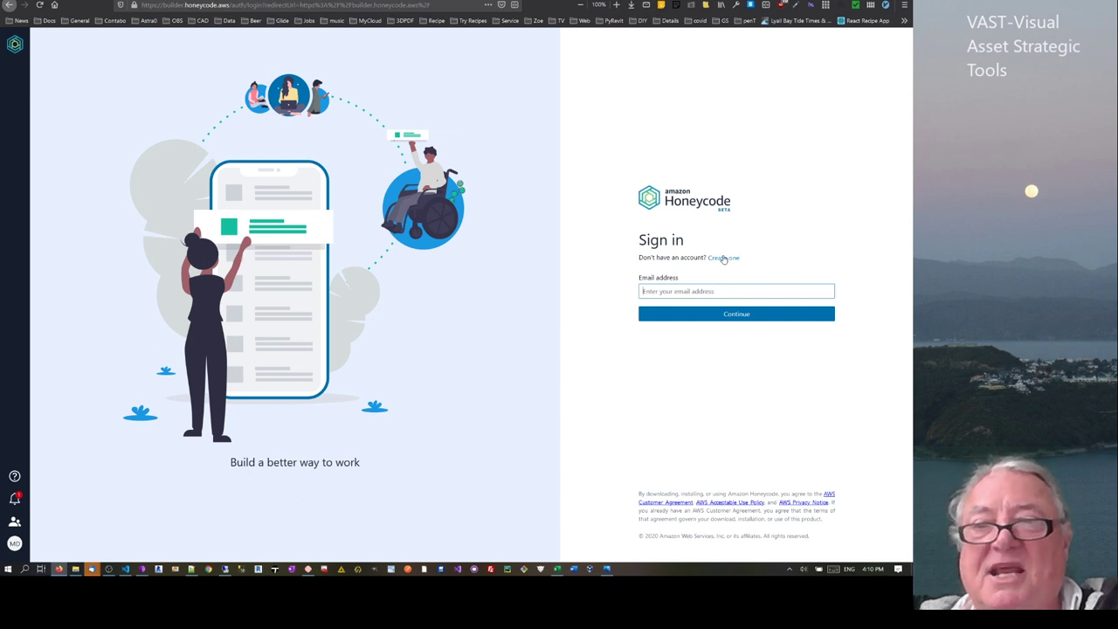
{"action": "key", "text": "ctrl+Tab"}
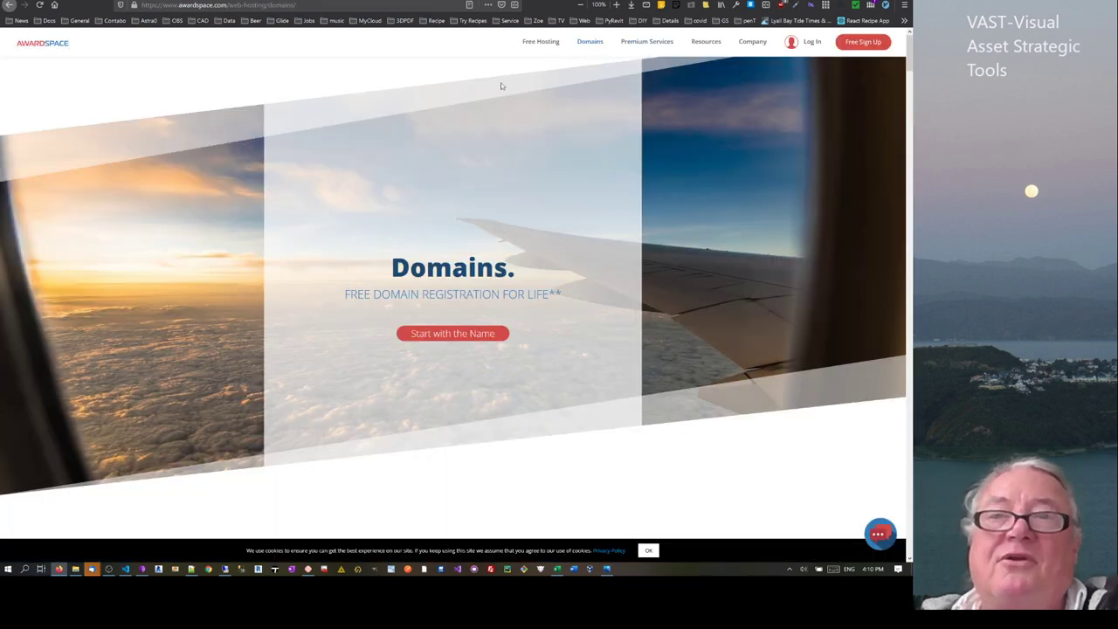
Step: Scroll through AwardSpace's Free Web Hosting registration form, then bring Thunderbird forward
{"action": "left_click", "coordinate": [528, 42]}
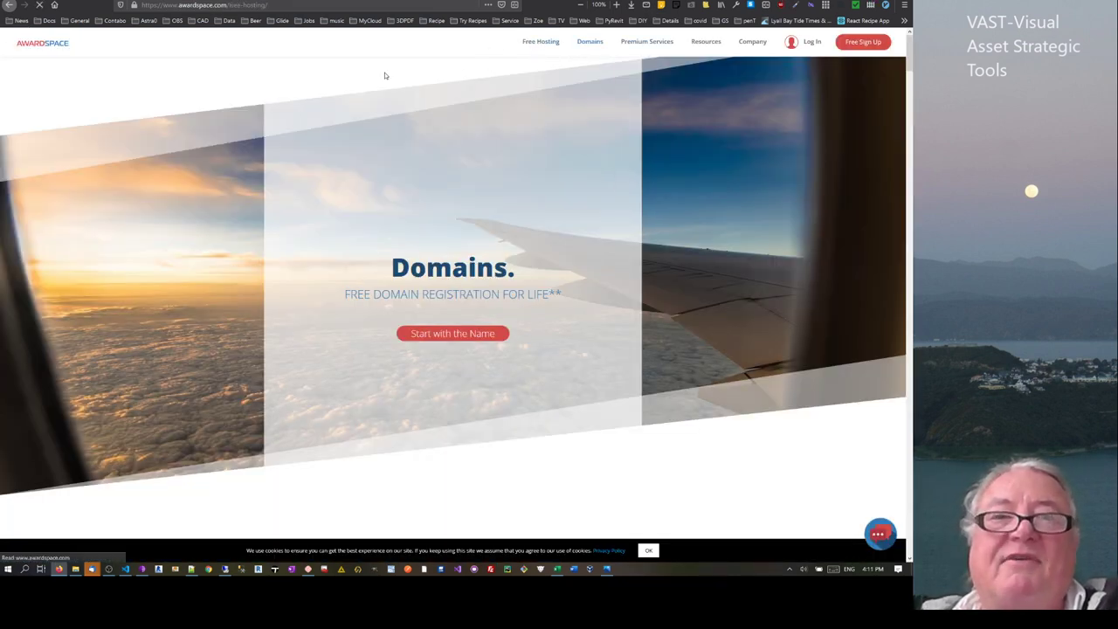
{"action": "scroll", "coordinate": [472, 174], "scroll_direction": "down", "scroll_amount": 2}
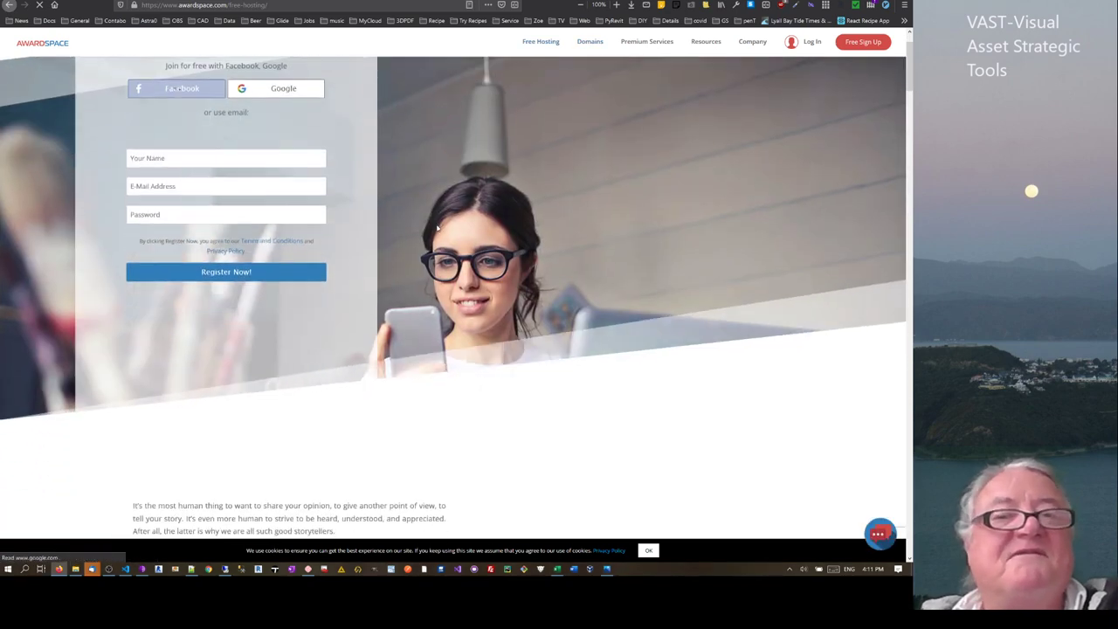
{"action": "scroll", "coordinate": [481, 220], "scroll_direction": "up", "scroll_amount": 1}
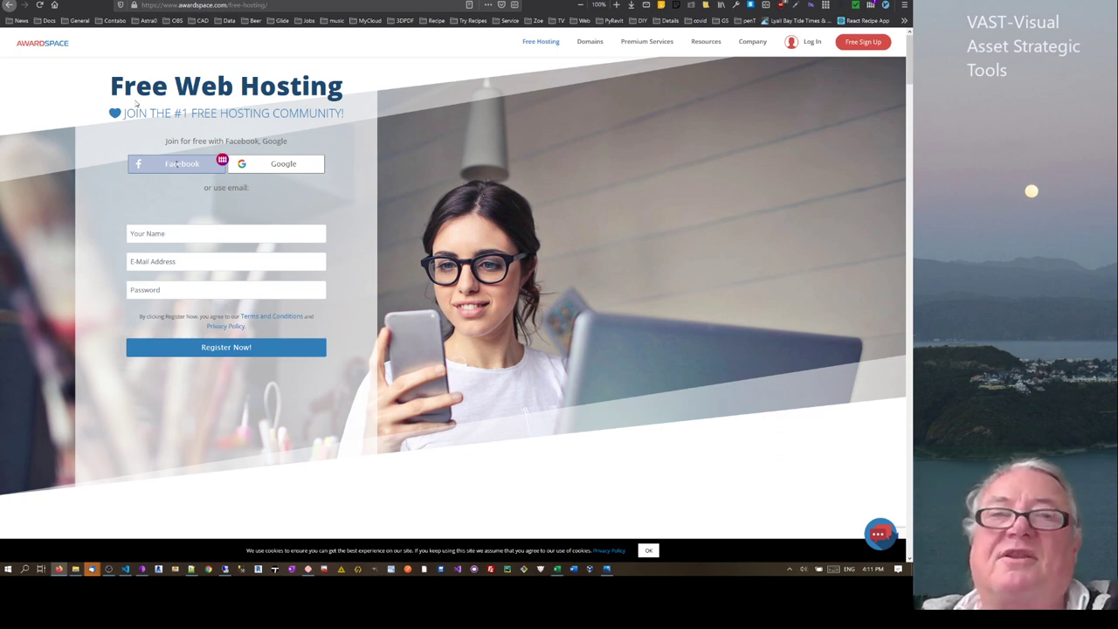
{"action": "mouse_move", "coordinate": [91, 569]}
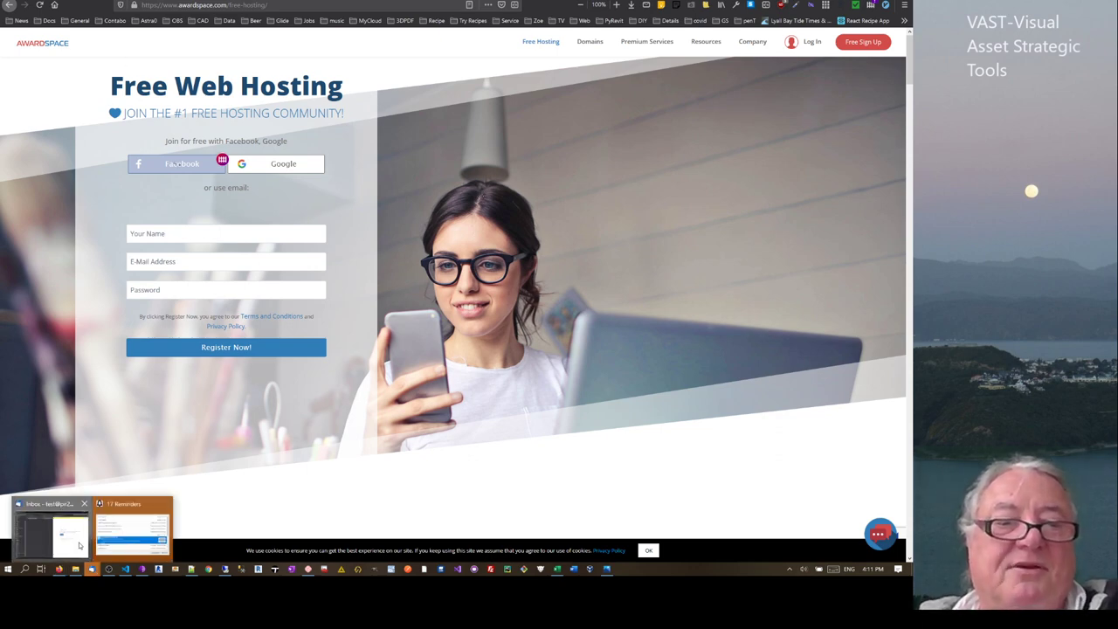
{"action": "left_click", "coordinate": [81, 546]}
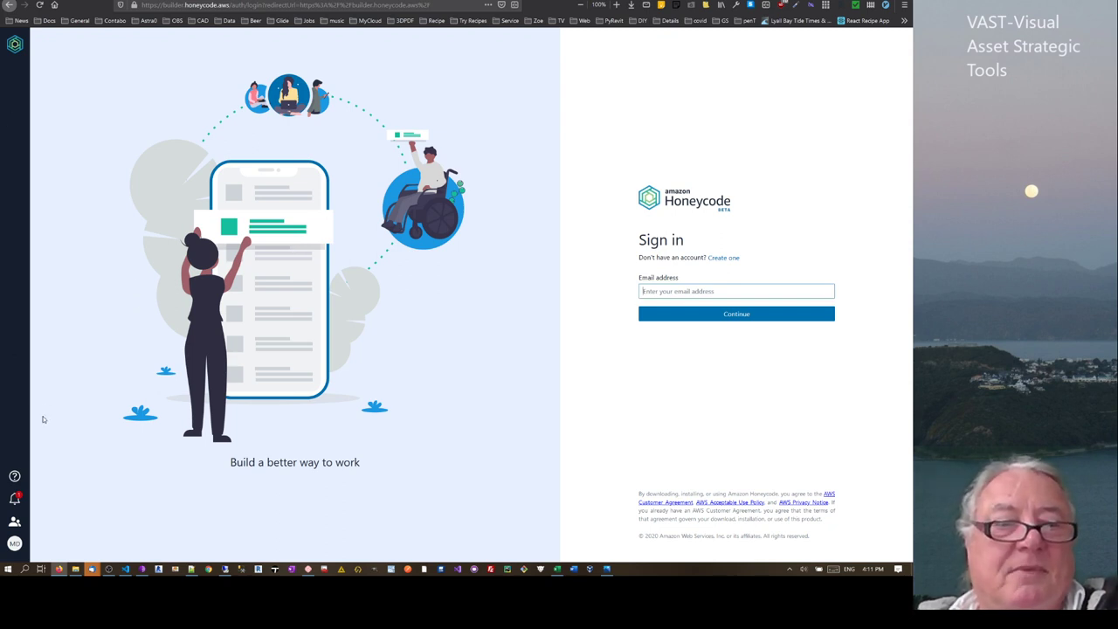
Step: Enter the account's email address, continue, and sign back in to Honeycode
{"action": "left_click", "coordinate": [14, 543]}
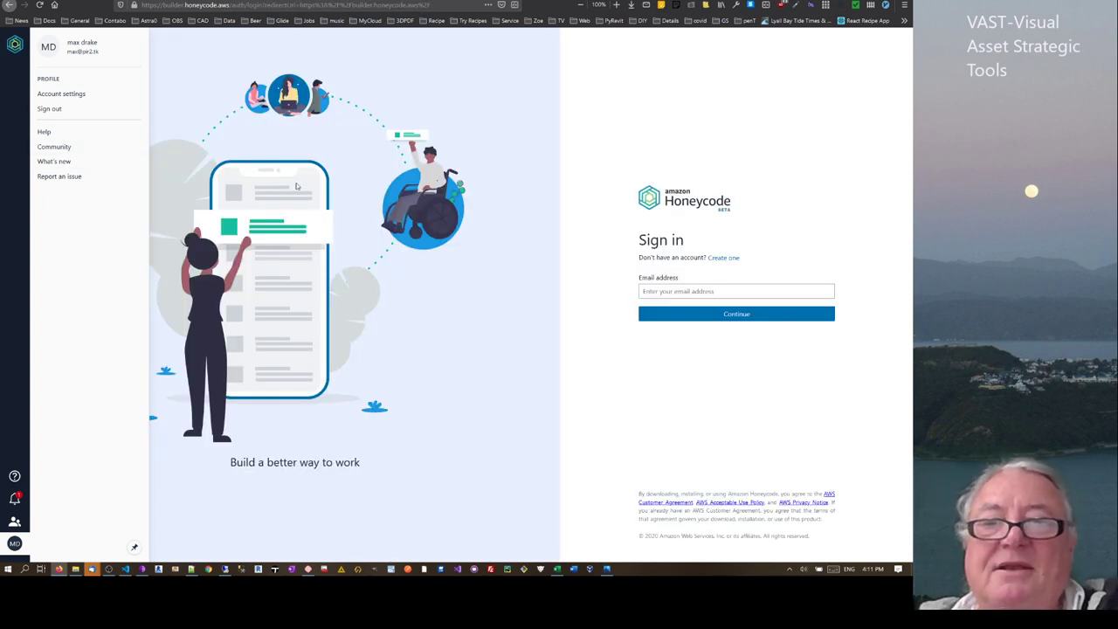
{"action": "left_click", "coordinate": [14, 544]}
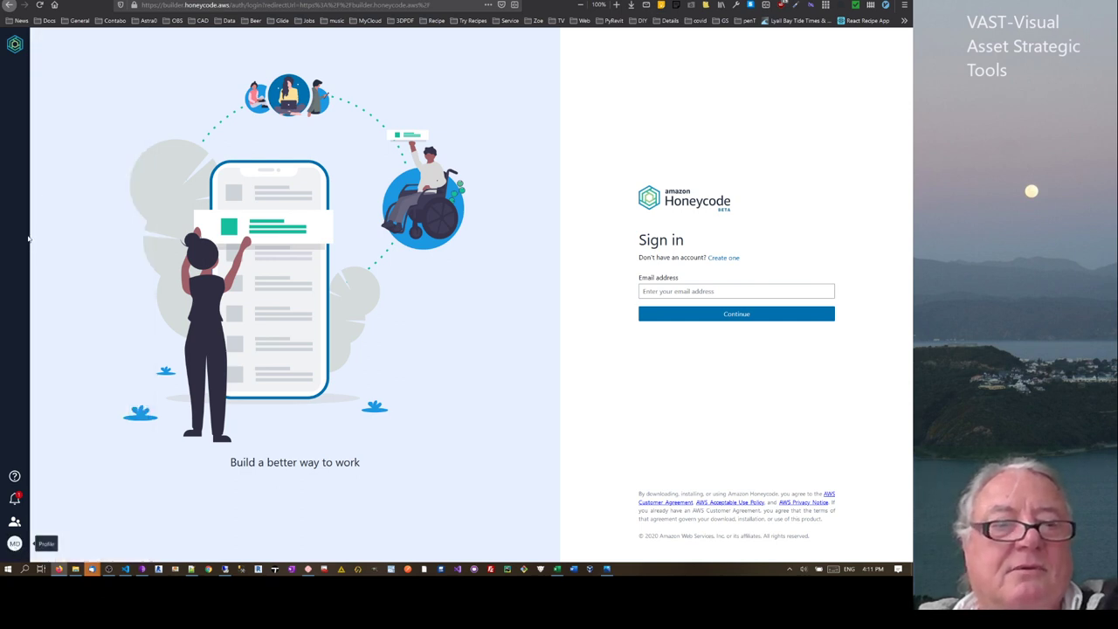
{"action": "left_click", "coordinate": [15, 45]}
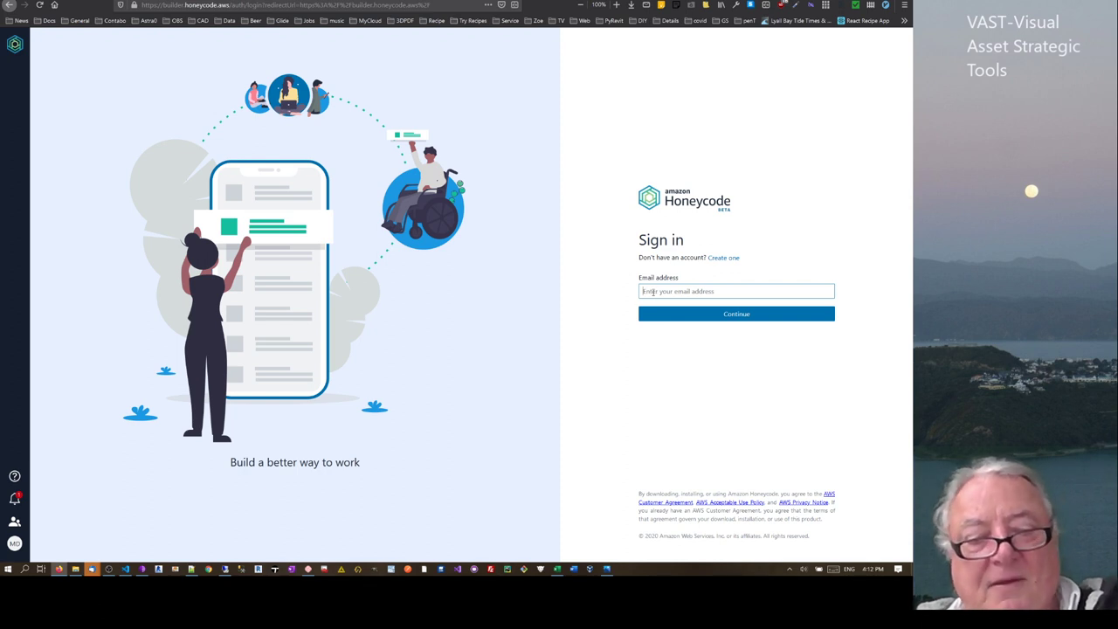
{"action": "left_click", "coordinate": [684, 313]}
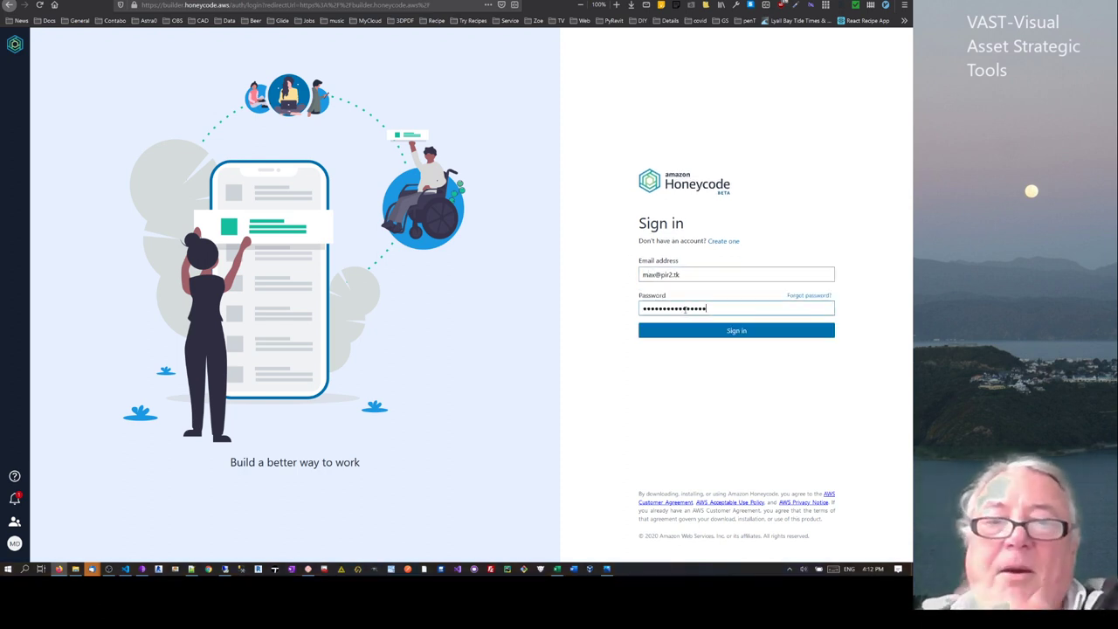
{"action": "left_click", "coordinate": [716, 330]}
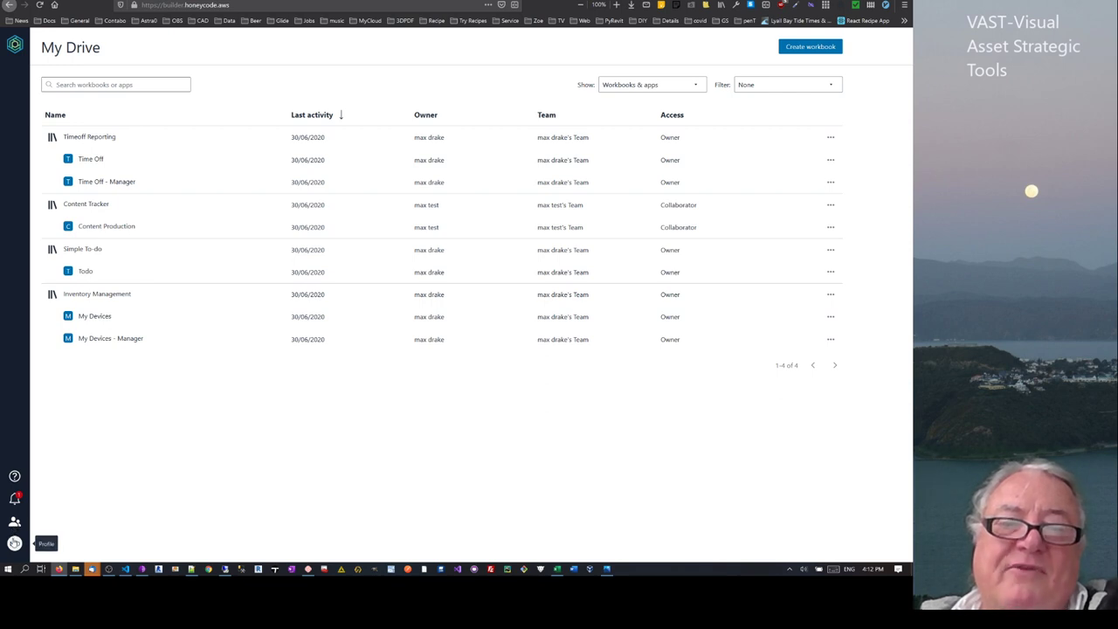
Step: Open Timeoff Reporting and view its Notification automation, then switch to the Features tab
{"action": "left_click", "coordinate": [95, 137]}
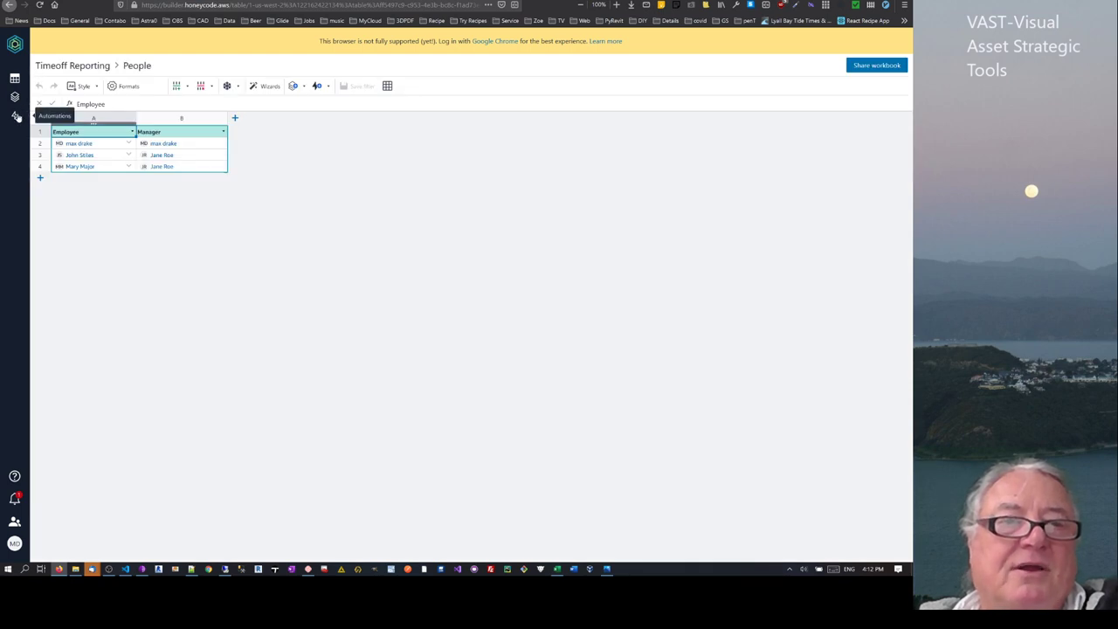
{"action": "left_click", "coordinate": [15, 118]}
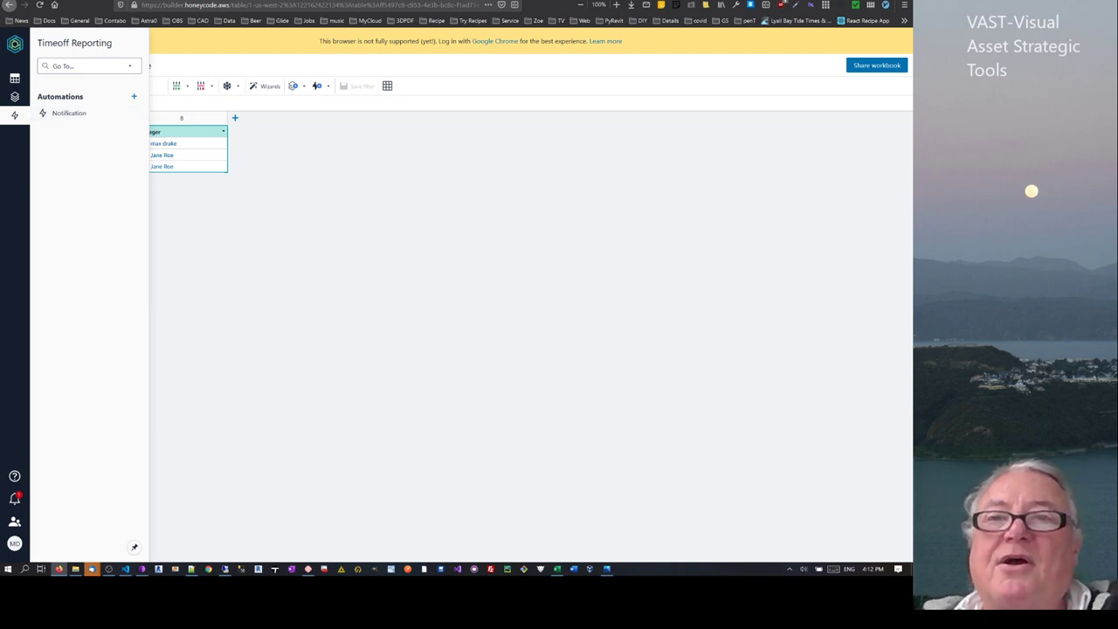
{"action": "key", "text": "ctrl+Tab"}
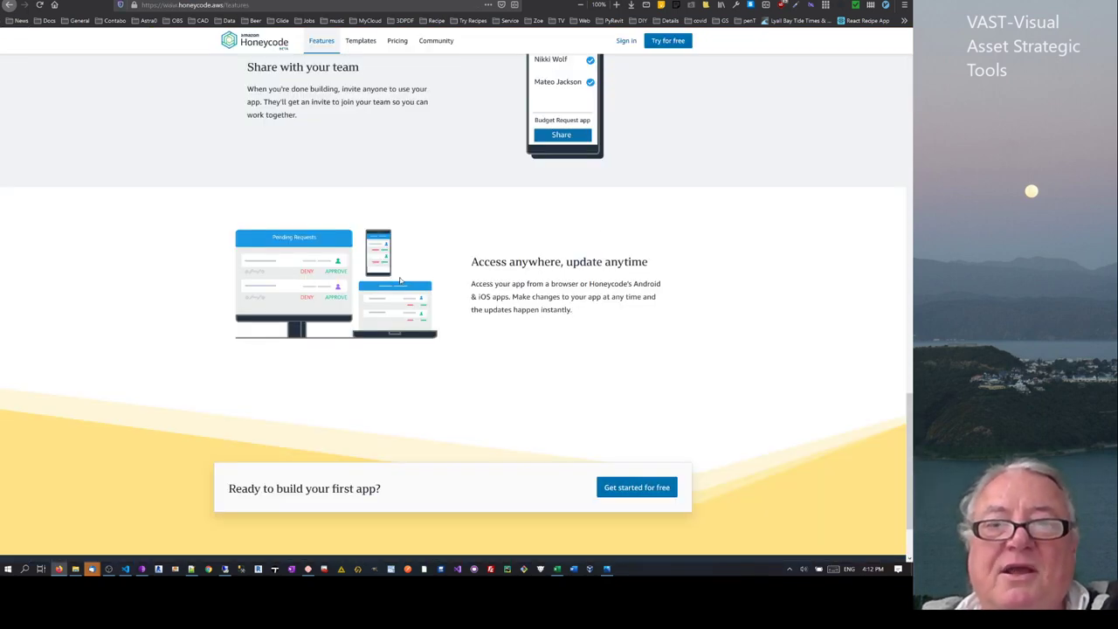
Step: Scroll up to 'Put it to work with automations', then return to the Timeoff Reporting workbook
{"action": "scroll", "coordinate": [400, 280], "scroll_direction": "up", "scroll_amount": 3}
{"action": "scroll", "coordinate": [289, 254], "scroll_direction": "up", "scroll_amount": 3}
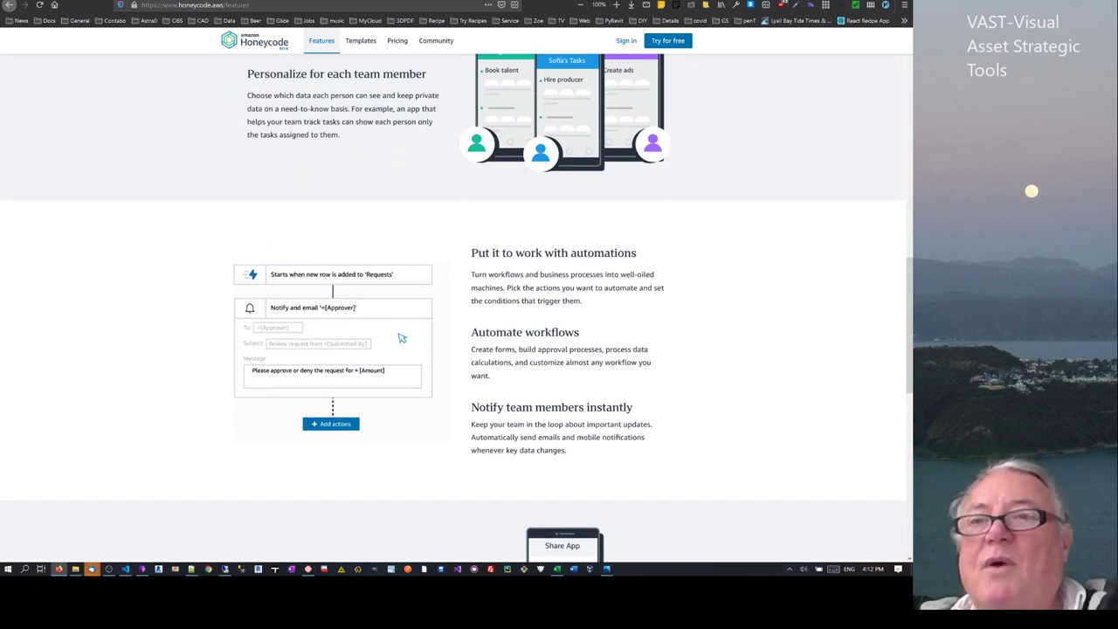
{"action": "key", "text": "ctrl+Tab"}
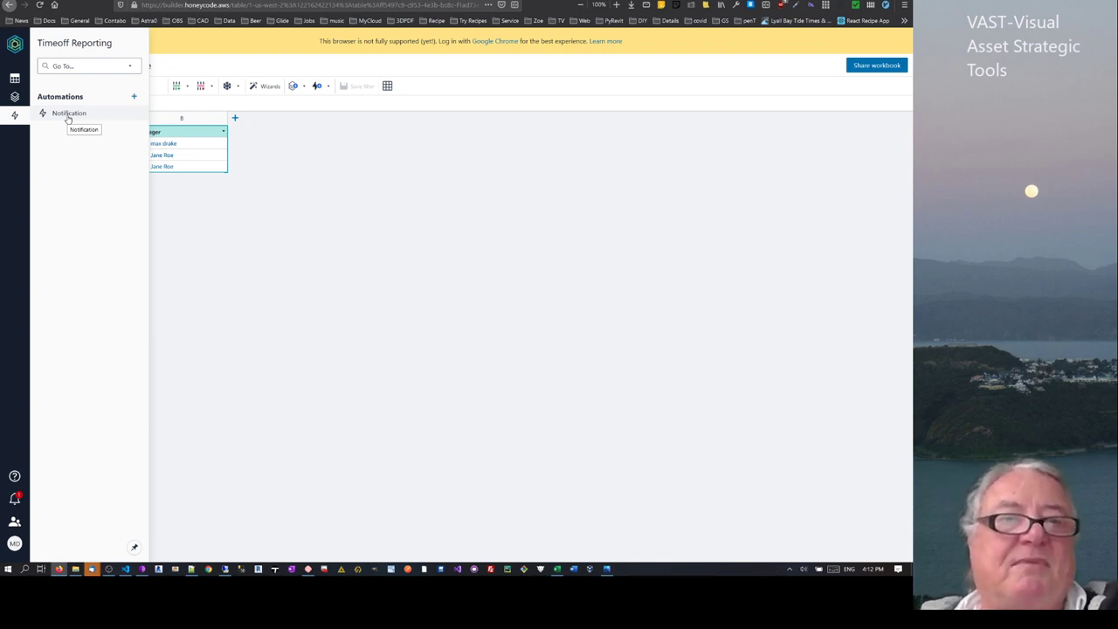
Step: Open the Time Off app from the Apps panel to edit its New Request for YOU screen
{"action": "left_click", "coordinate": [14, 96]}
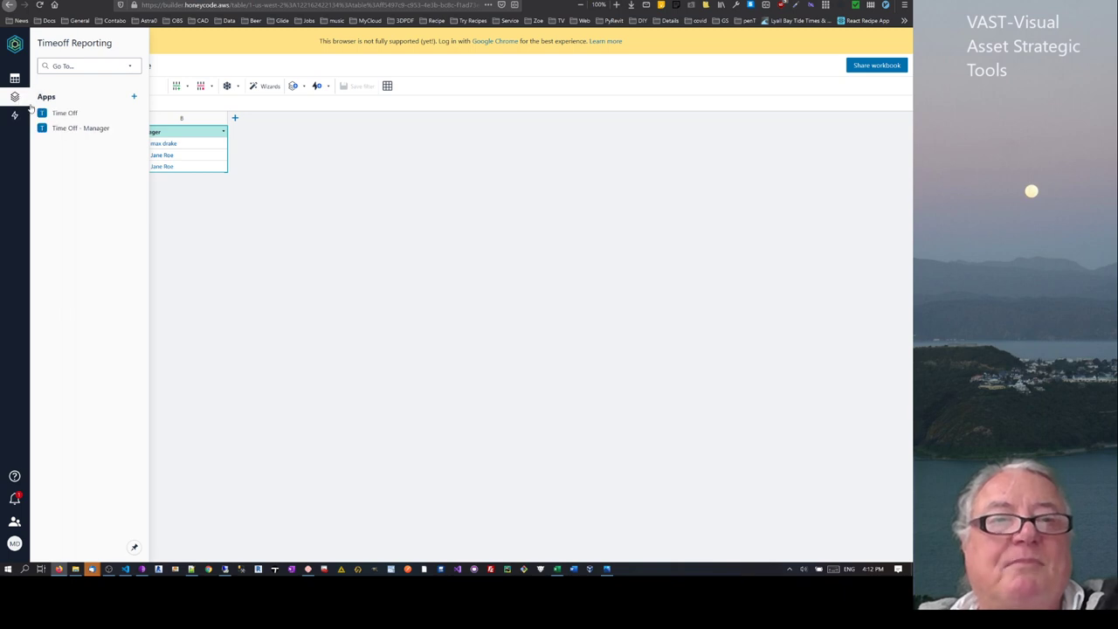
{"action": "left_click", "coordinate": [61, 113]}
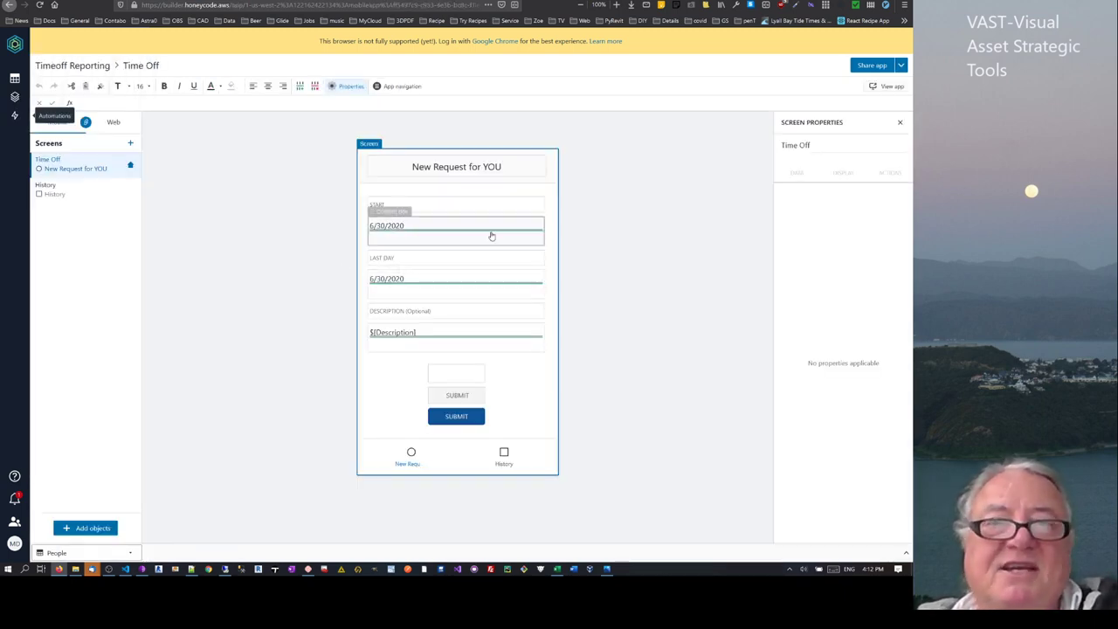
Step: Show the Add objects palette for the Time Off app's New Request for YOU screen
{"action": "left_click", "coordinate": [85, 527]}
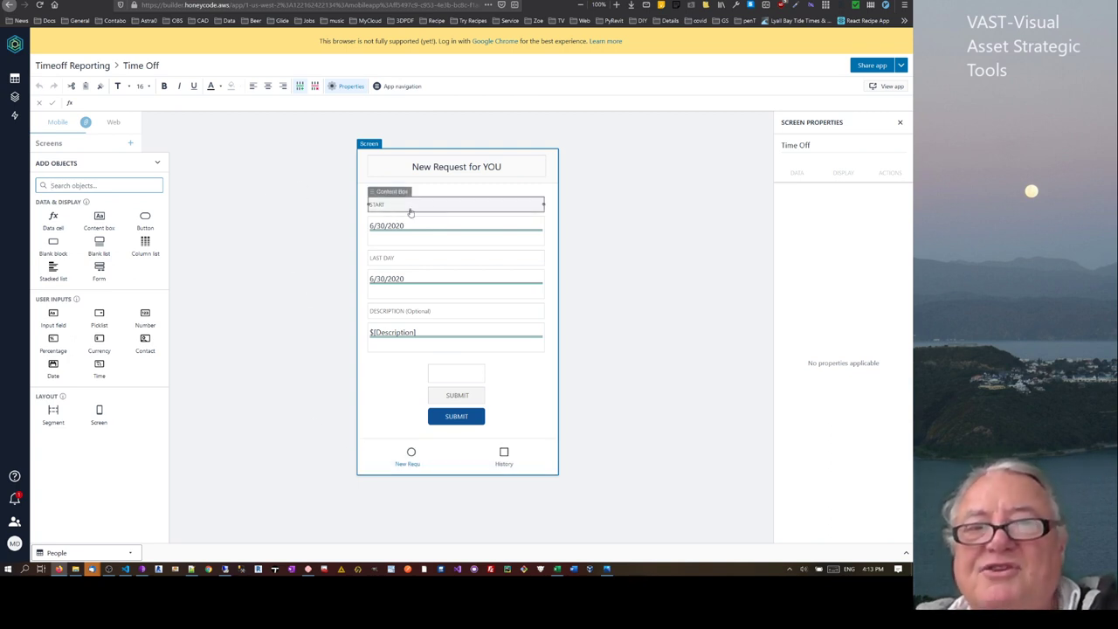
{"action": "mouse_move", "coordinate": [409, 209]}
{"action": "left_mouse_down"}
{"action": "mouse_move", "coordinate": [718, 197]}
{"action": "mouse_move", "coordinate": [404, 205]}
{"action": "left_mouse_up"}
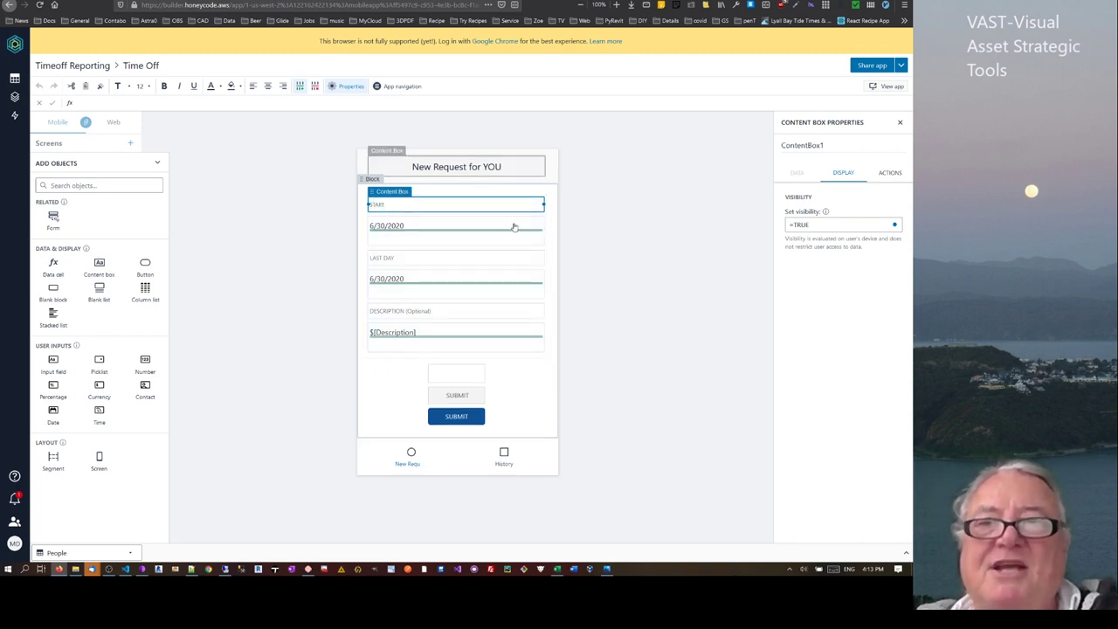
{"action": "left_click", "coordinate": [890, 172]}
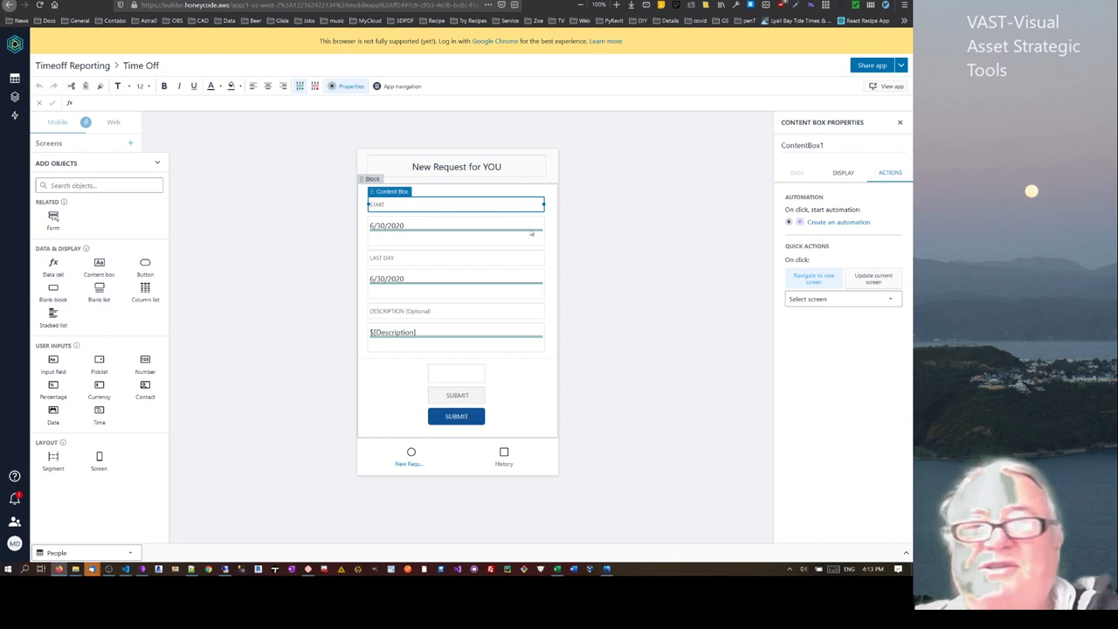
{"action": "left_click", "coordinate": [446, 234]}
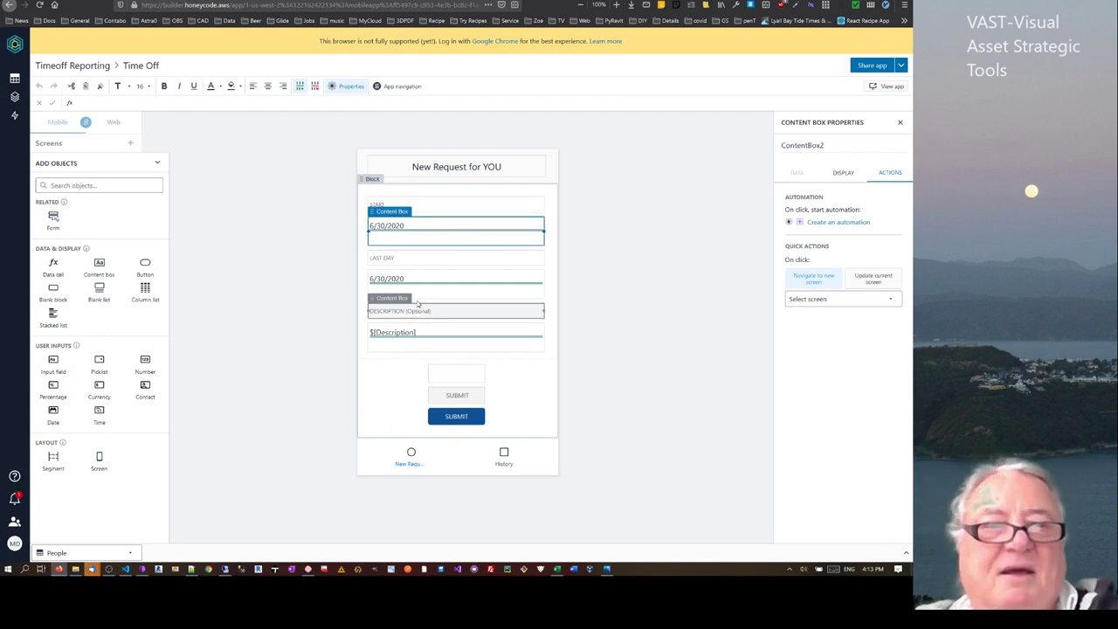
{"action": "left_click", "coordinate": [550, 295]}
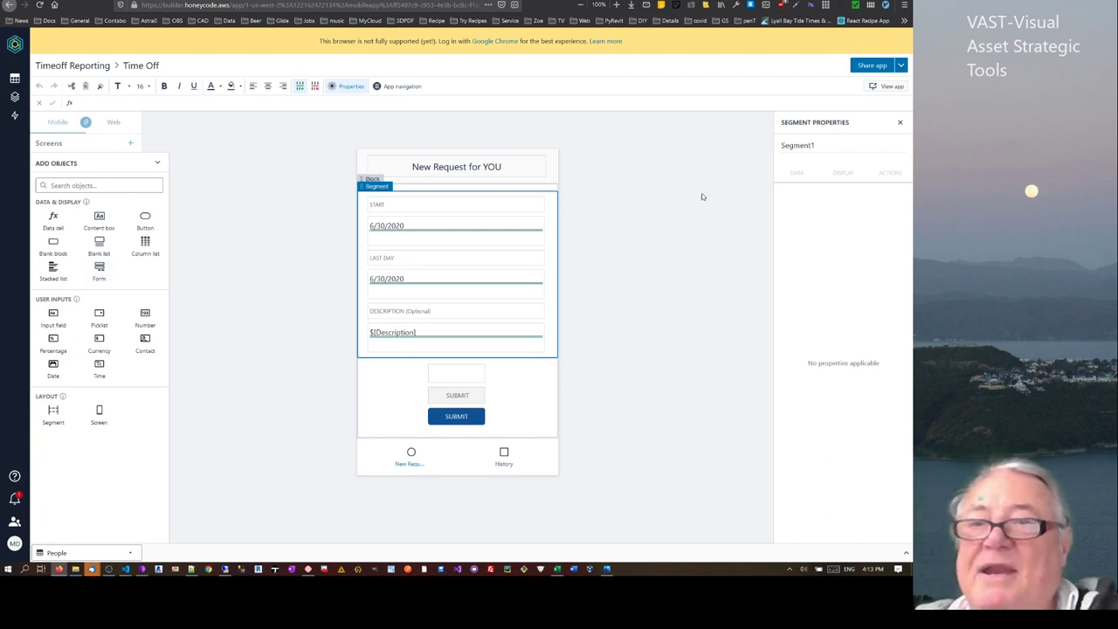
{"action": "left_click", "coordinate": [51, 220]}
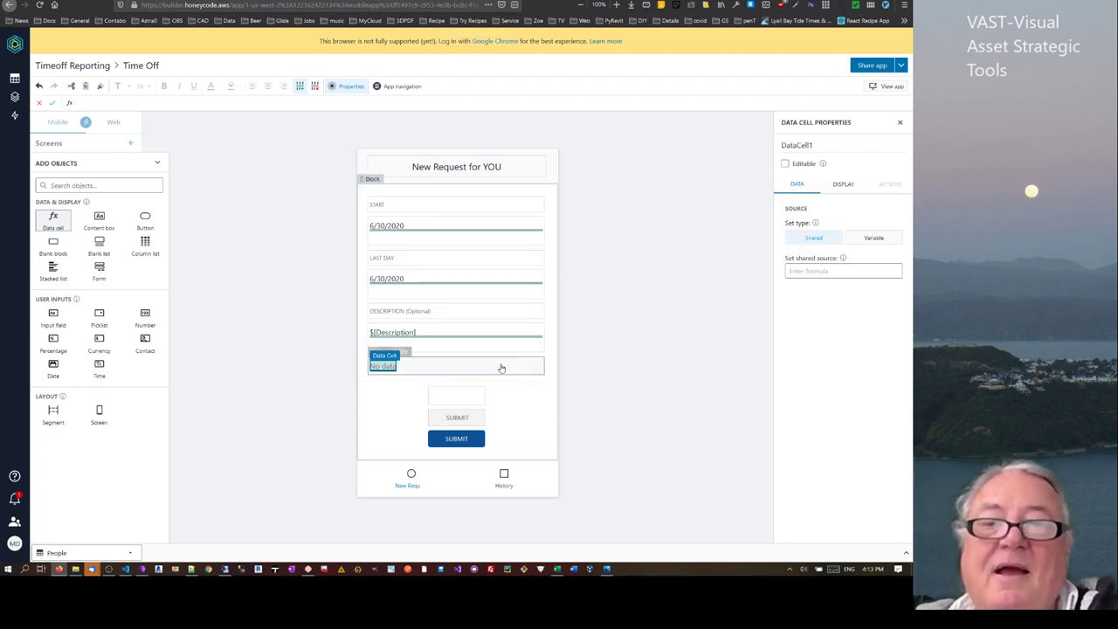
{"action": "left_click", "coordinate": [542, 377]}
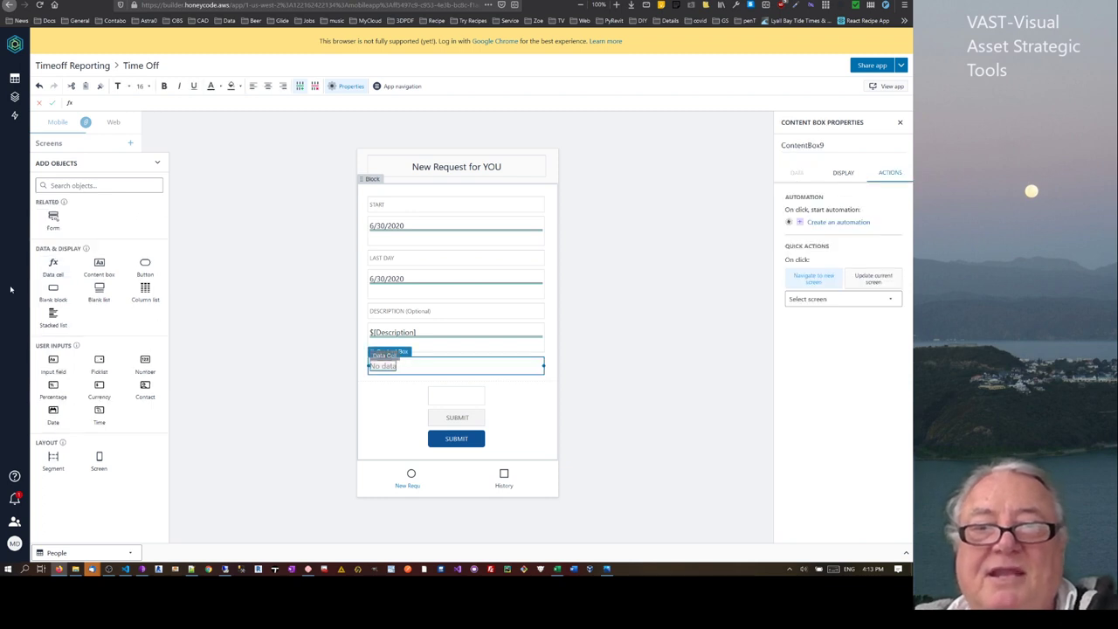
{"action": "left_click_drag", "start_coordinate": [823, 298], "coordinate": [698, 306]}
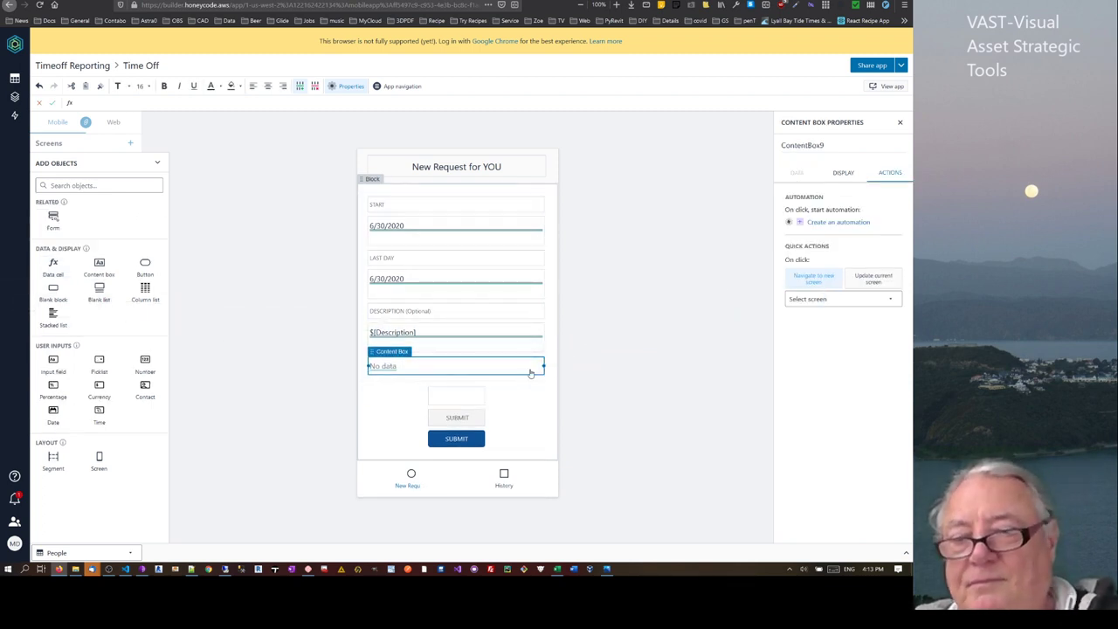
{"action": "key", "text": "Delete"}
{"action": "left_click", "coordinate": [656, 294]}
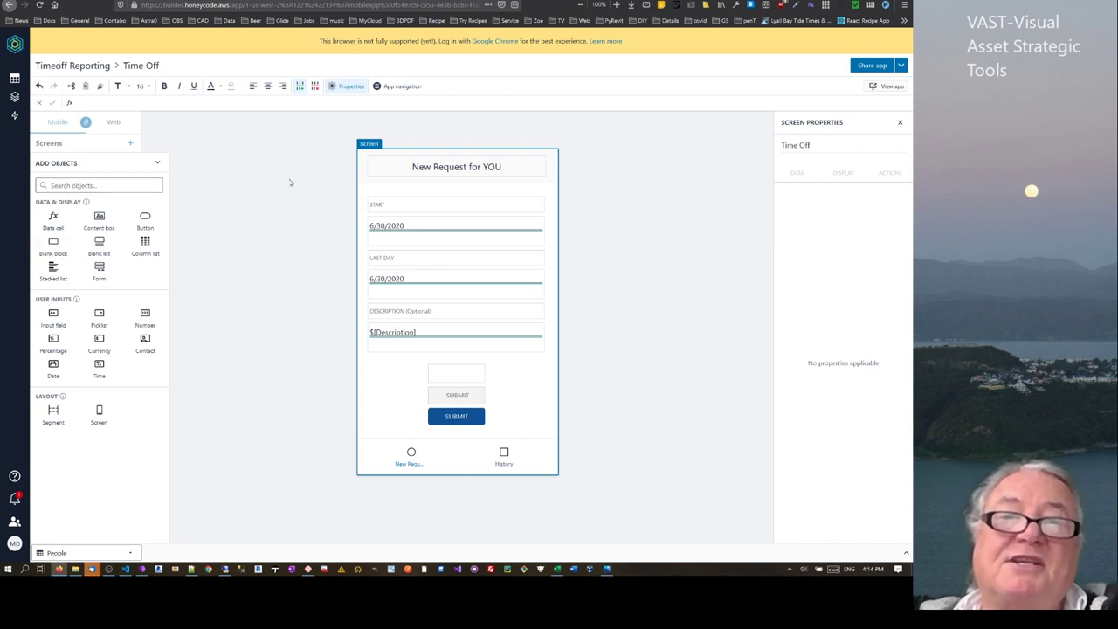
{"action": "left_click", "coordinate": [157, 163]}
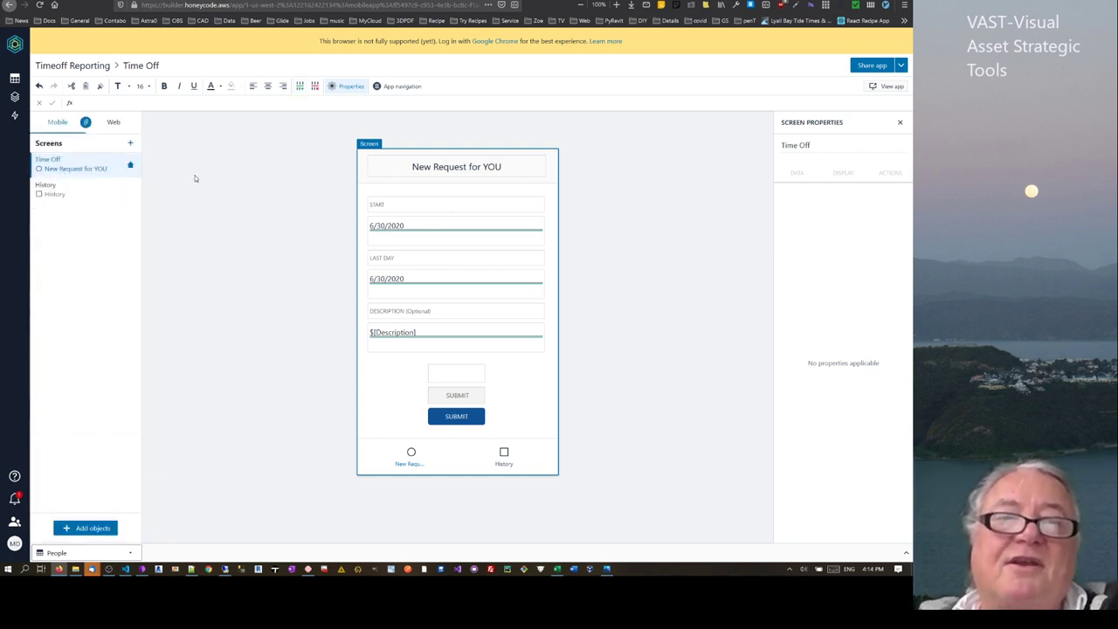
{"action": "left_click", "coordinate": [101, 552]}
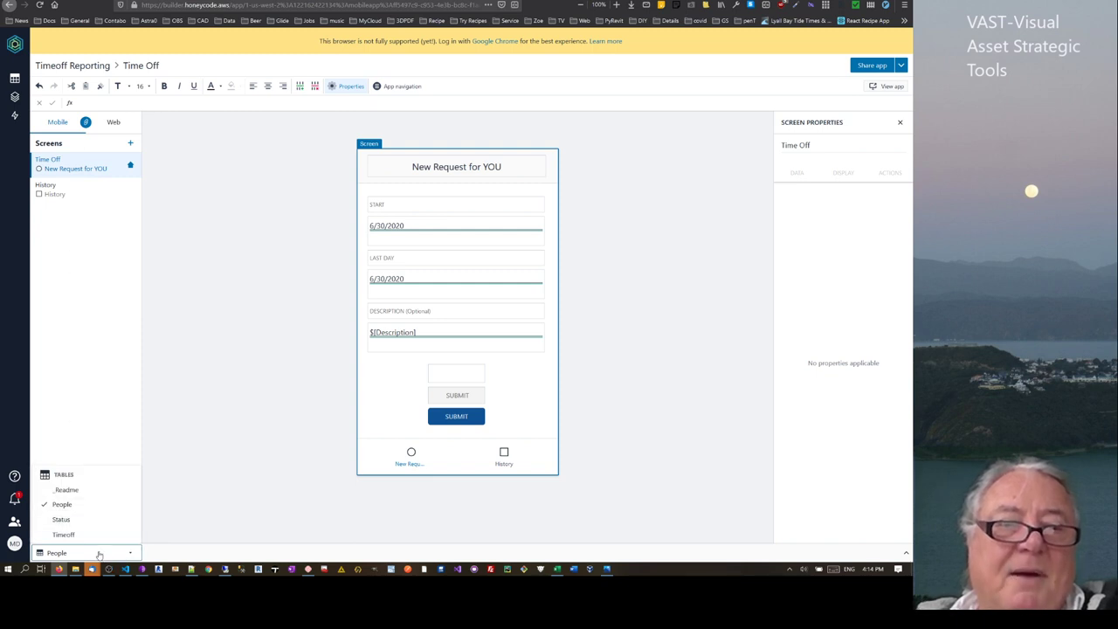
{"action": "left_click", "coordinate": [70, 490]}
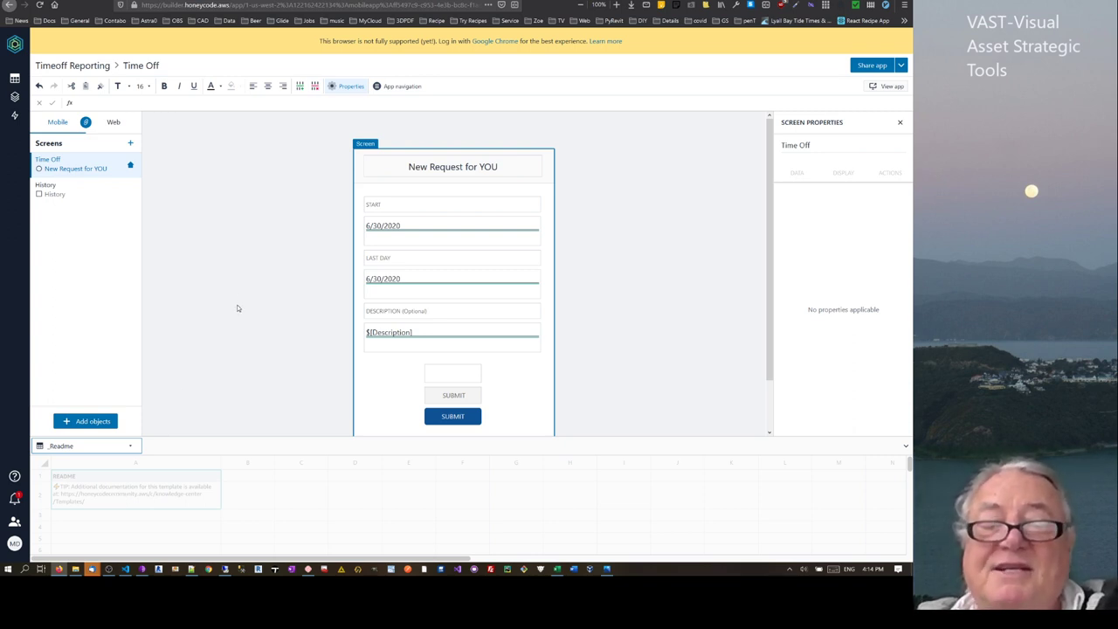
{"action": "left_click", "coordinate": [72, 450]}
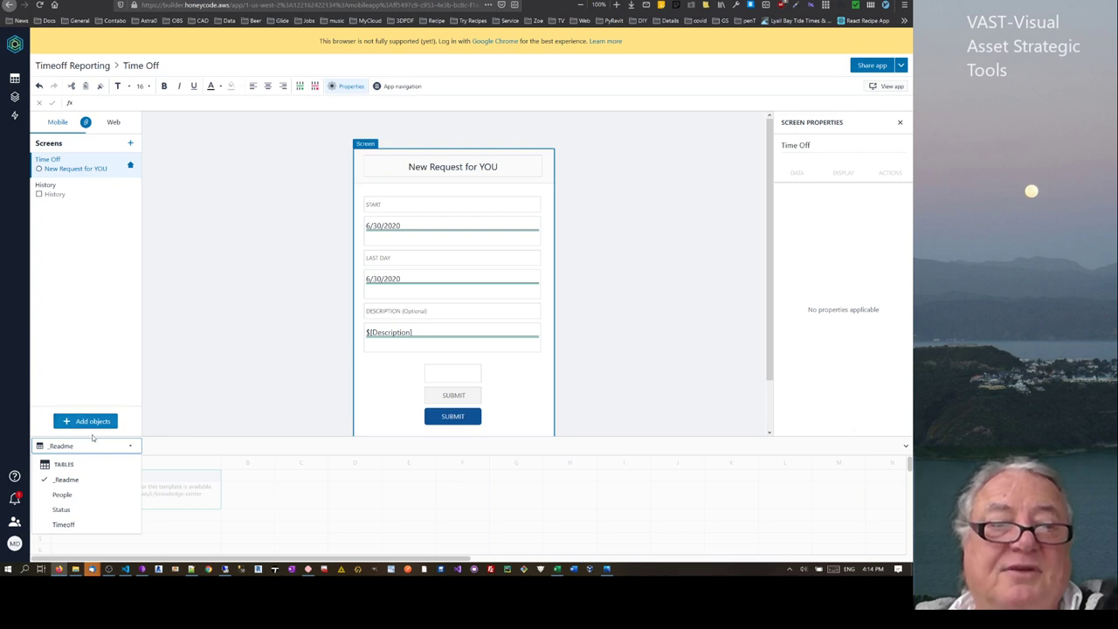
{"action": "left_click", "coordinate": [145, 299]}
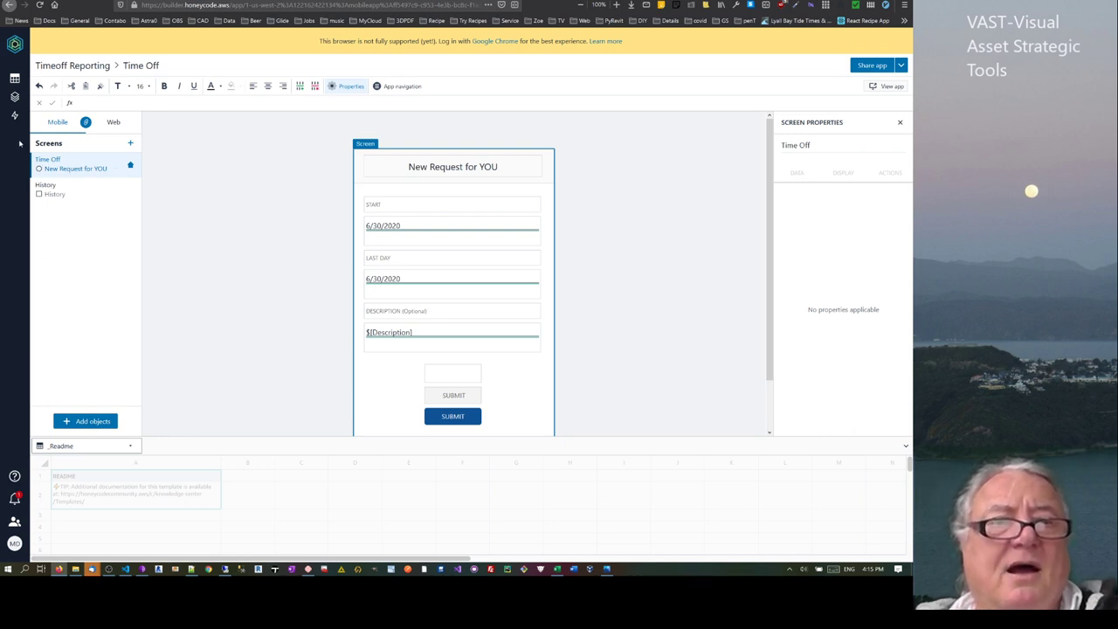
Step: View the People and Status tables in turn, then open the Timeoff table
{"action": "left_click", "coordinate": [15, 78]}
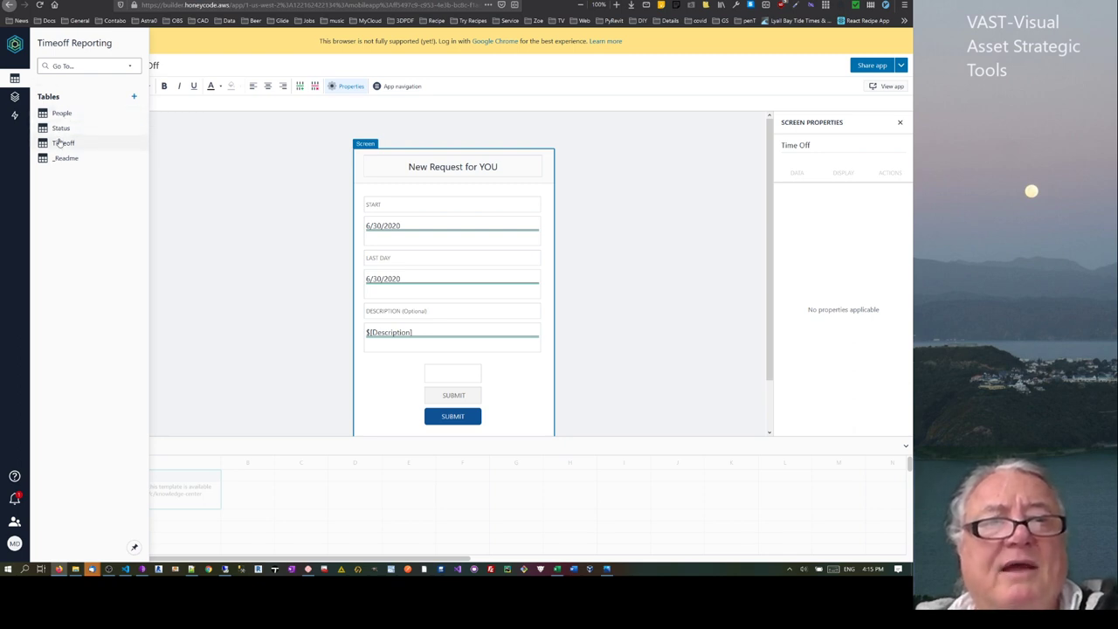
{"action": "left_click", "coordinate": [61, 114]}
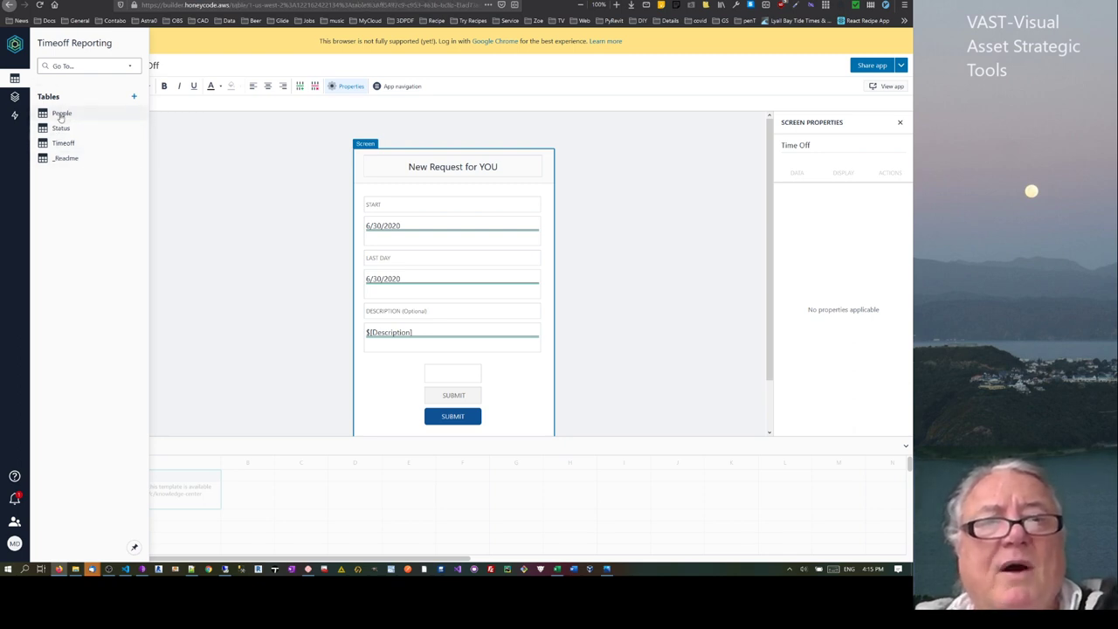
{"action": "left_click", "coordinate": [15, 79]}
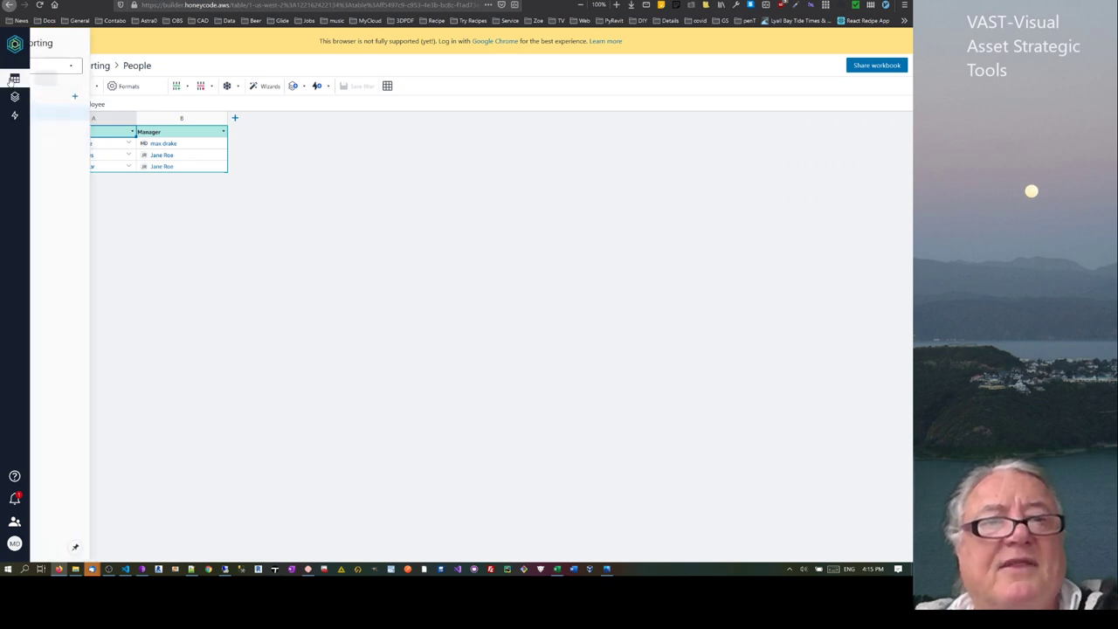
{"action": "left_click", "coordinate": [53, 128]}
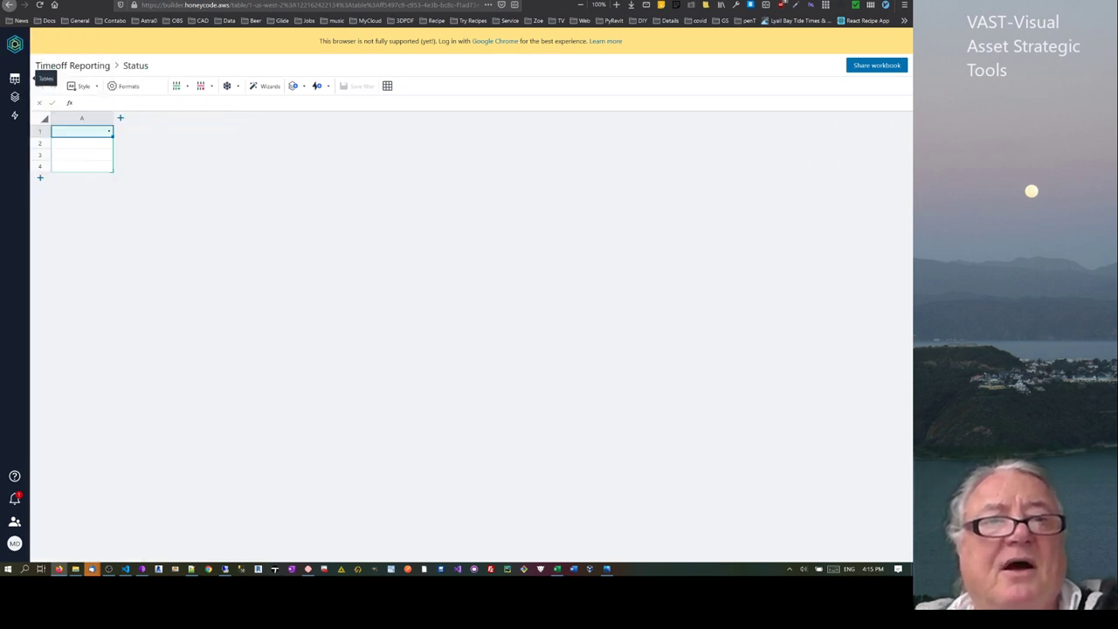
{"action": "left_click", "coordinate": [15, 79]}
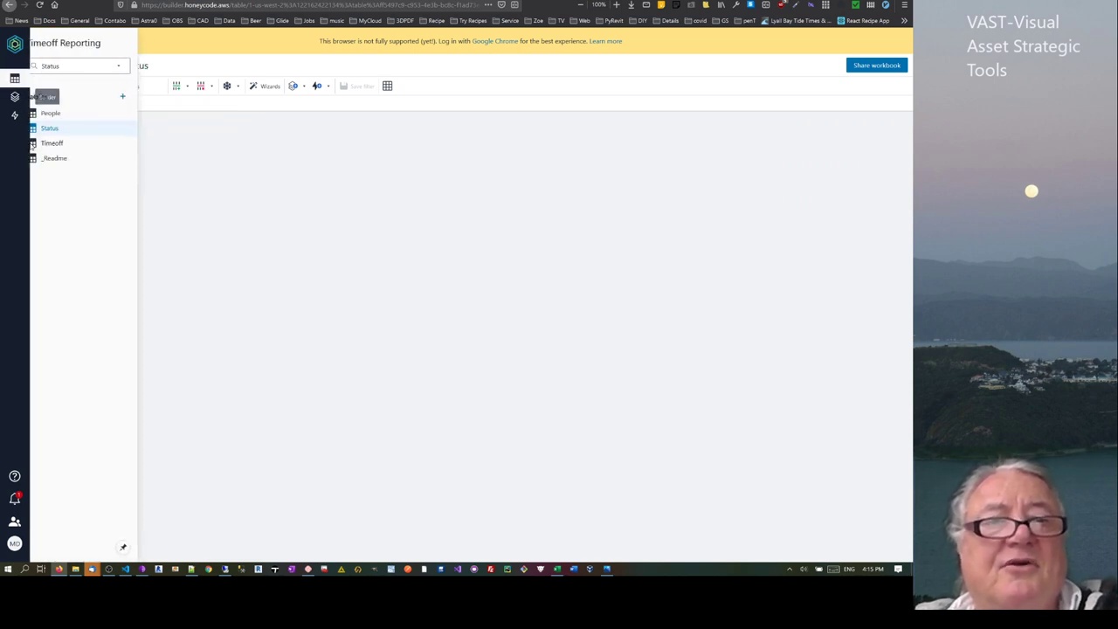
{"action": "left_click", "coordinate": [54, 143]}
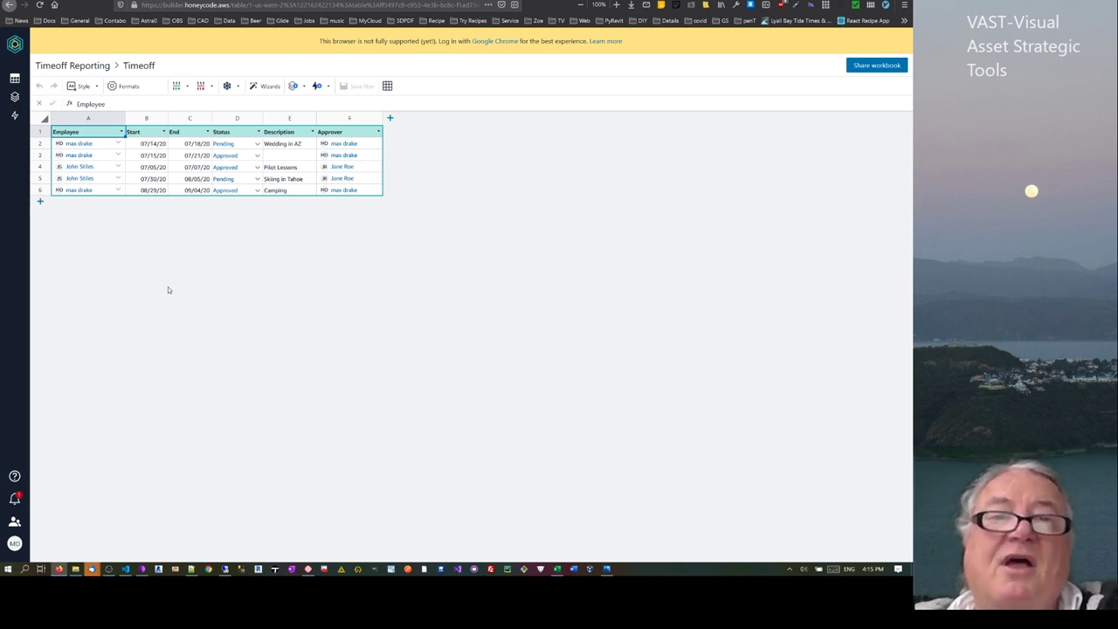
{"action": "left_click", "coordinate": [387, 85]}
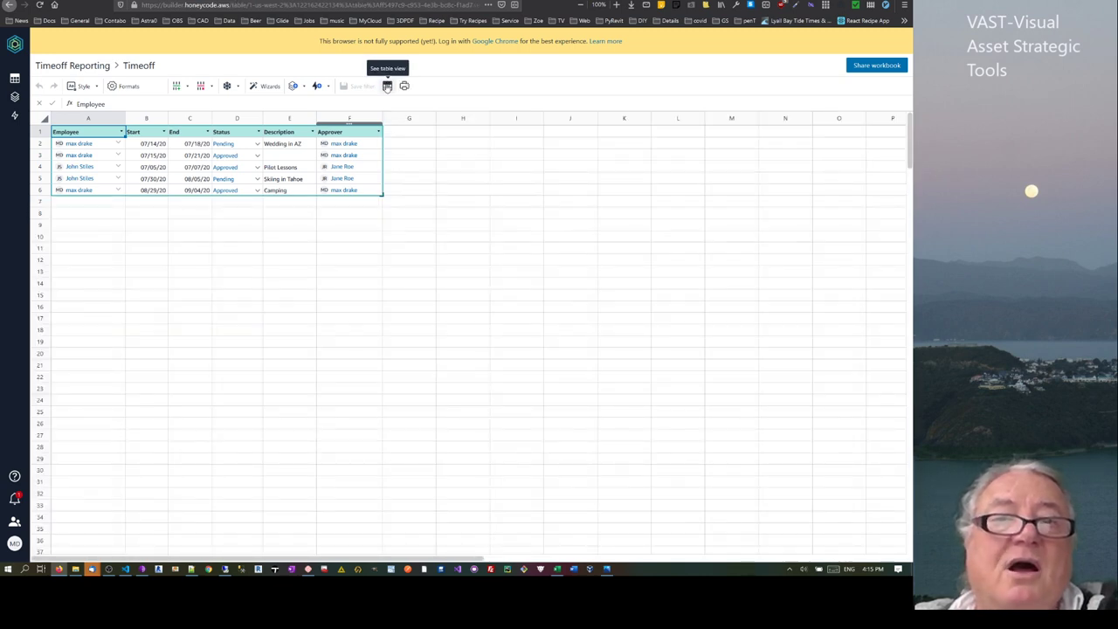
{"action": "left_click", "coordinate": [387, 85]}
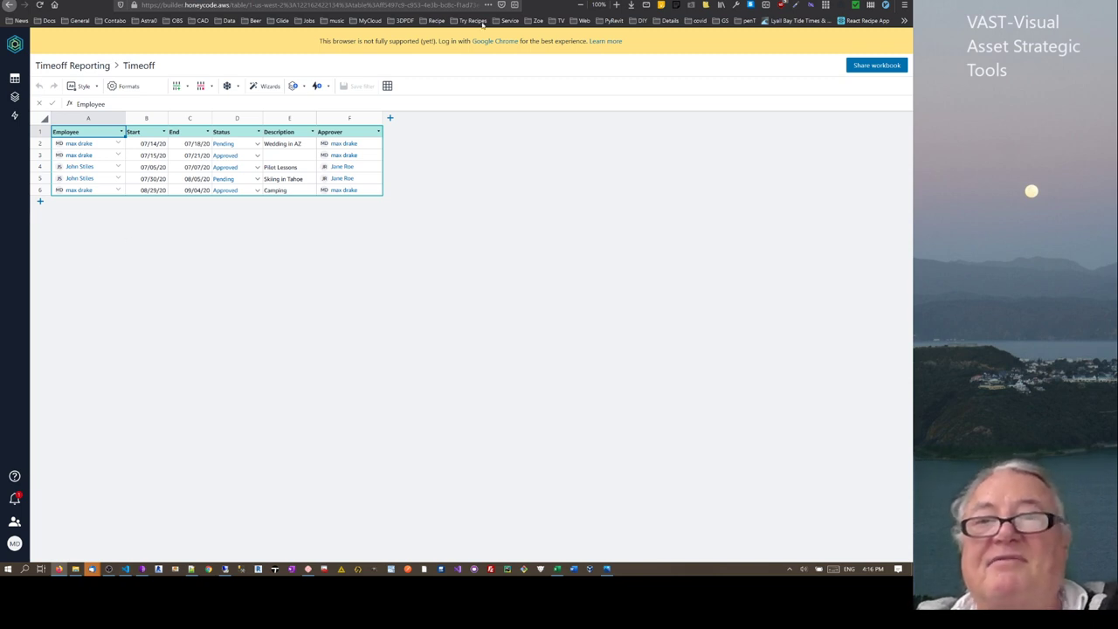
Step: Look over the Honeycode Pricing page, then go on to the Create an account page
{"action": "key", "text": "ctrl+Tab"}
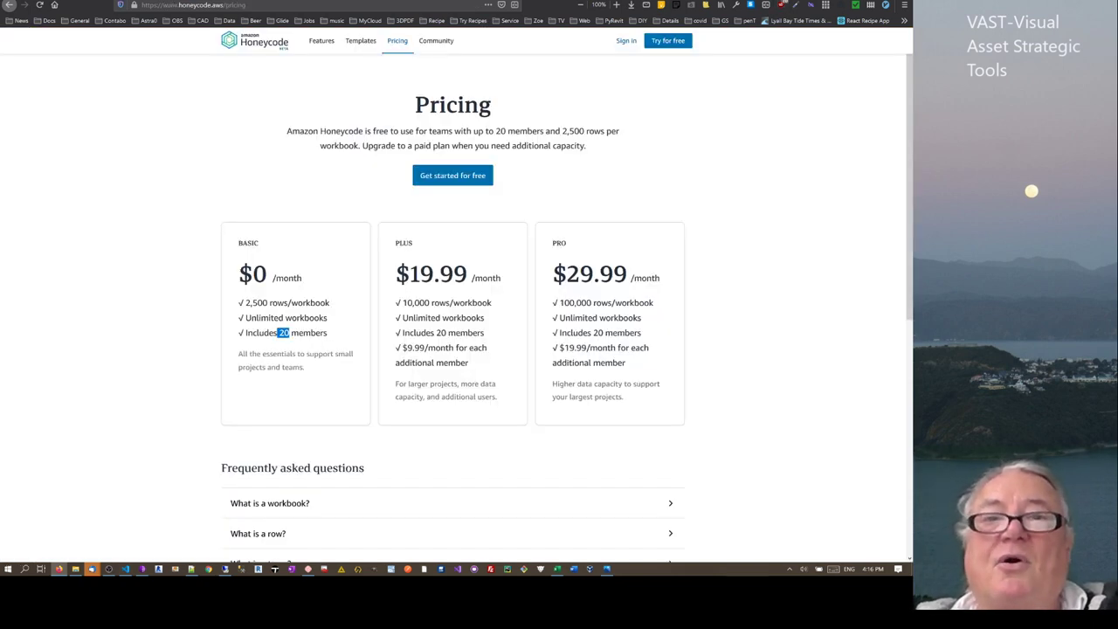
{"action": "key", "text": "ctrl+Tab"}
{"action": "key", "text": "ctrl+Tab"}
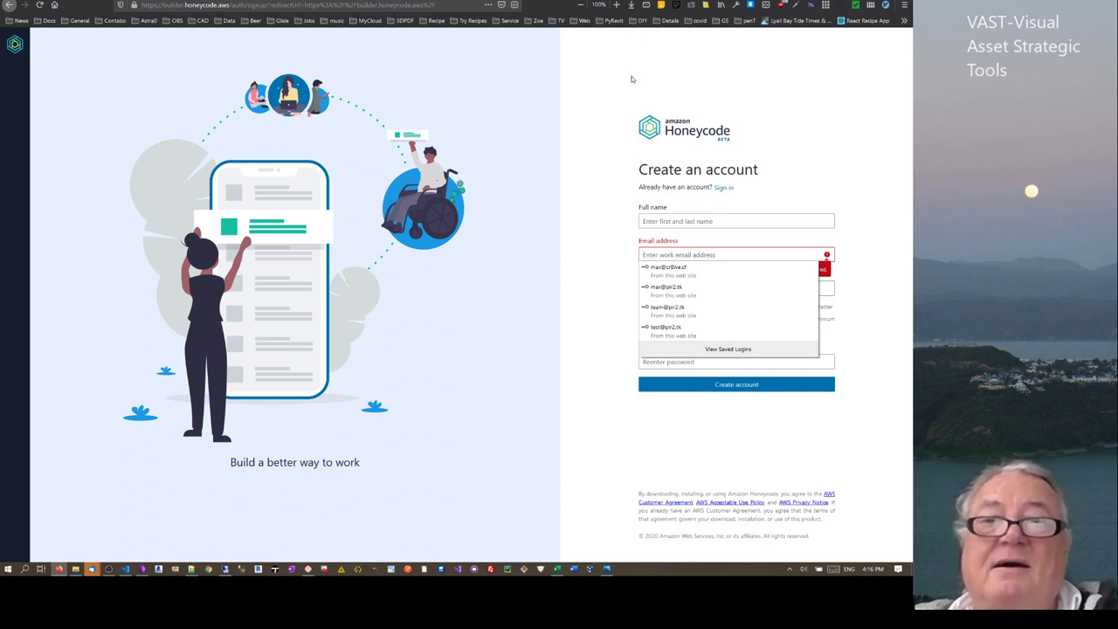
{"action": "left_click", "coordinate": [604, 120]}
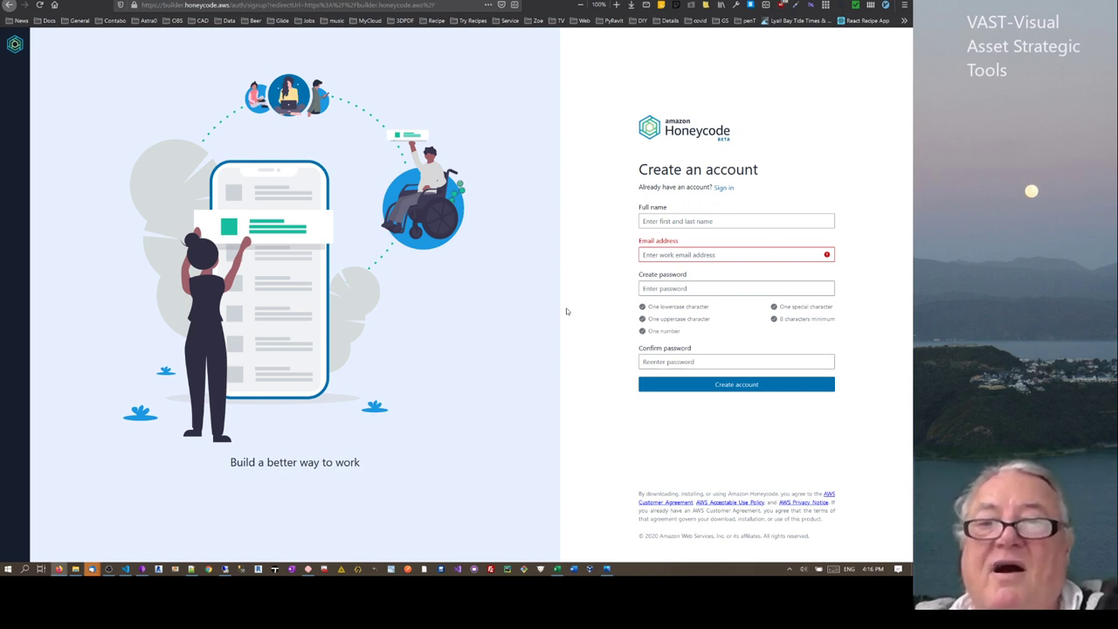
{"action": "left_click", "coordinate": [664, 254]}
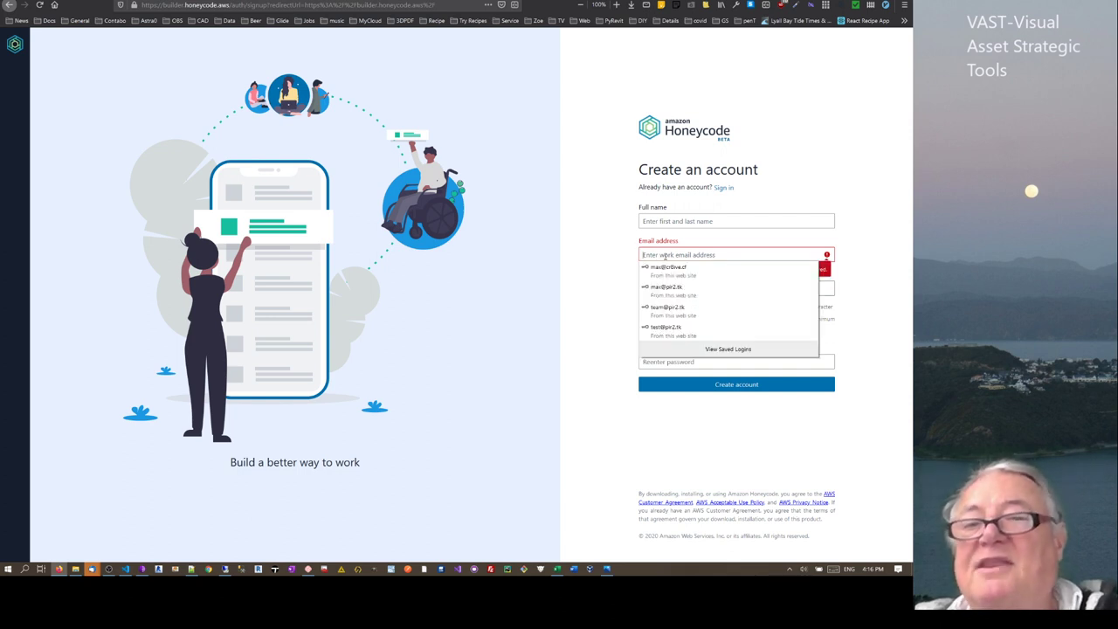
{"action": "left_click", "coordinate": [596, 265]}
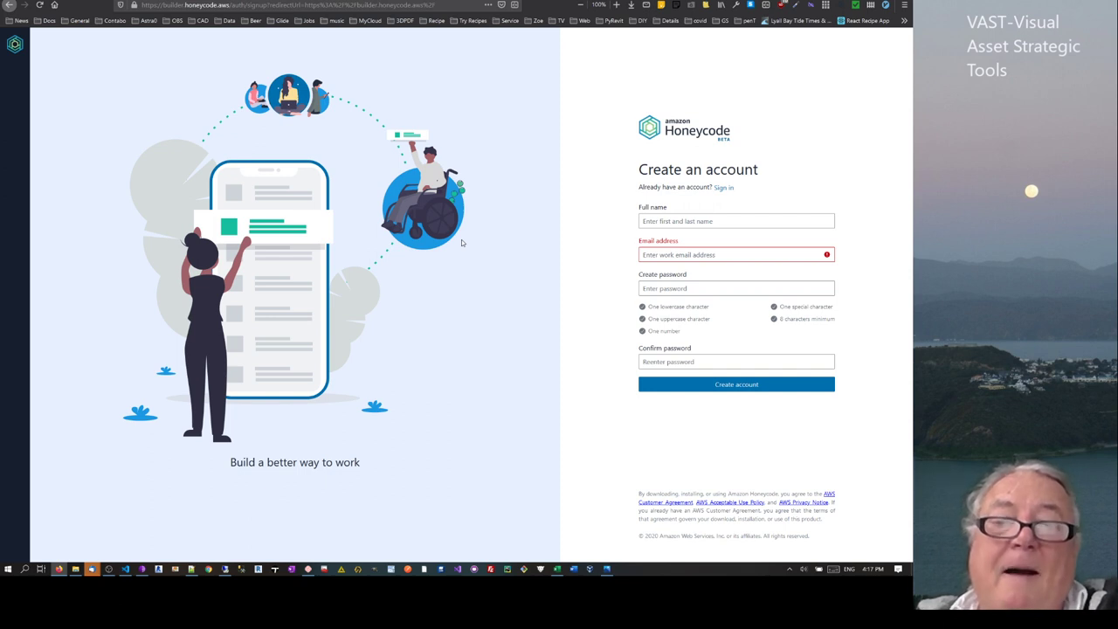
{"action": "left_click", "coordinate": [672, 254]}
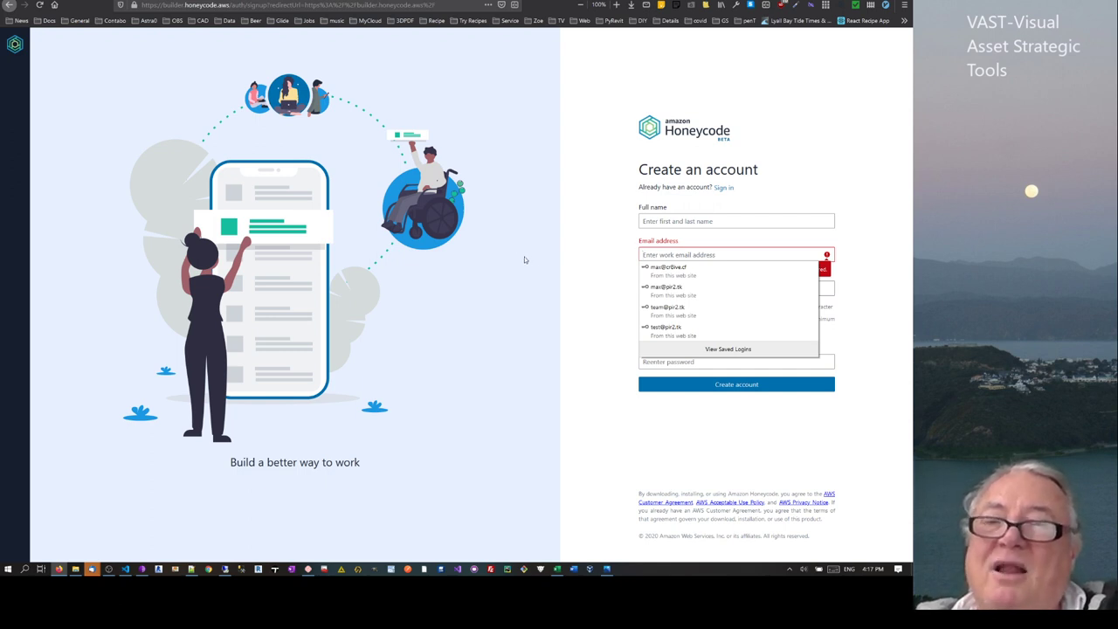
{"action": "left_click", "coordinate": [569, 252]}
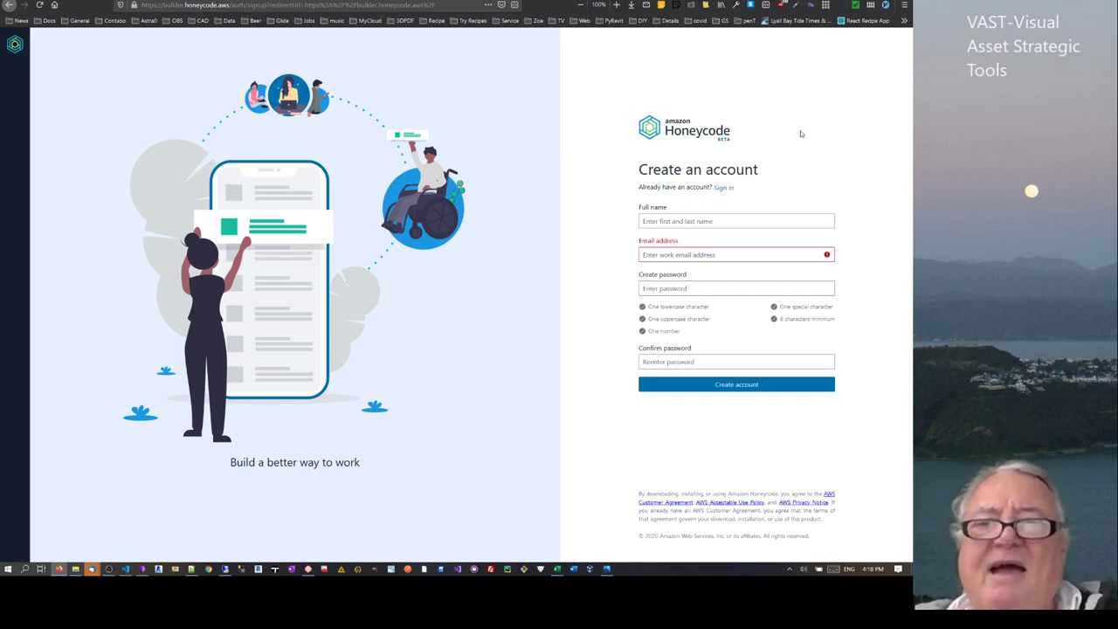
Step: Highlight and deselect 'account' in the sign-up heading, then move to the AwardSpace hosting tab
{"action": "key", "text": "Down"}
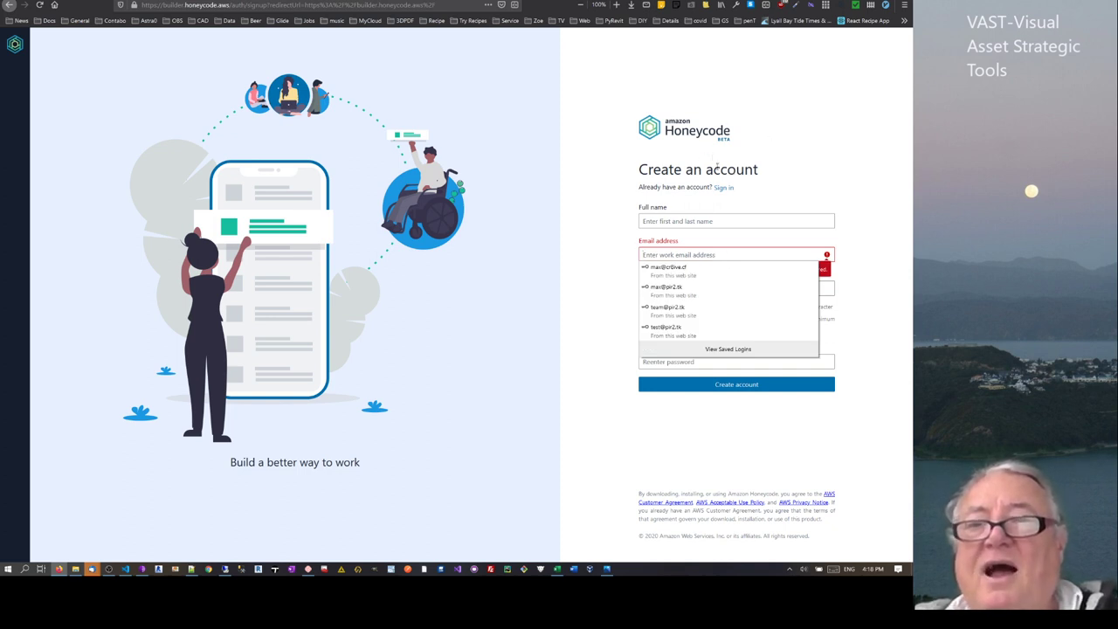
{"action": "left_click_drag", "start_coordinate": [709, 168], "coordinate": [758, 179]}
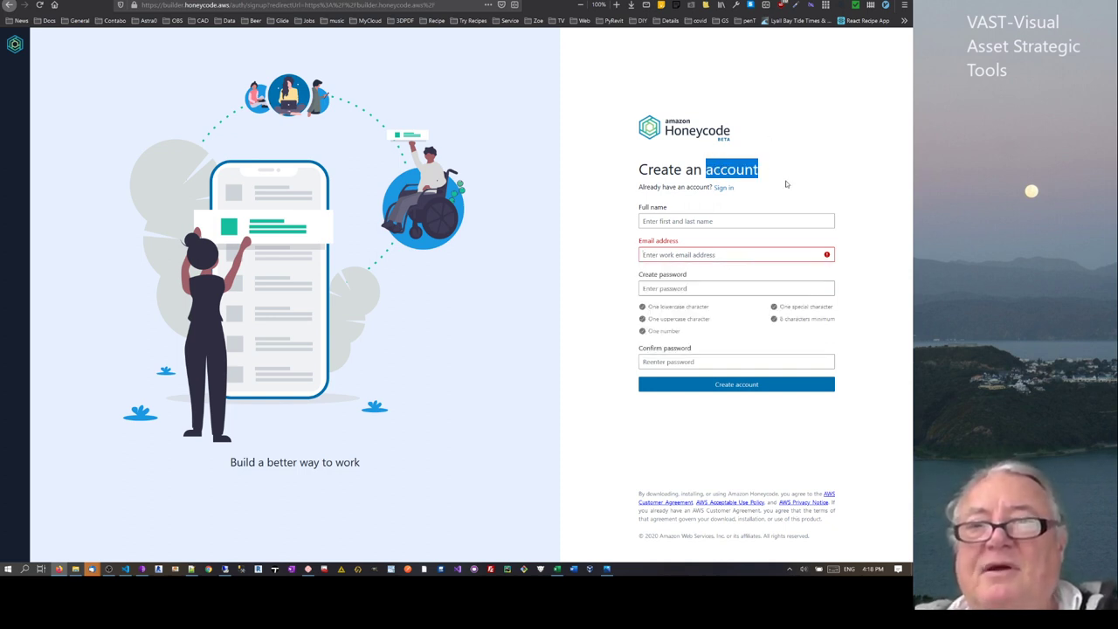
{"action": "left_click", "coordinate": [773, 181]}
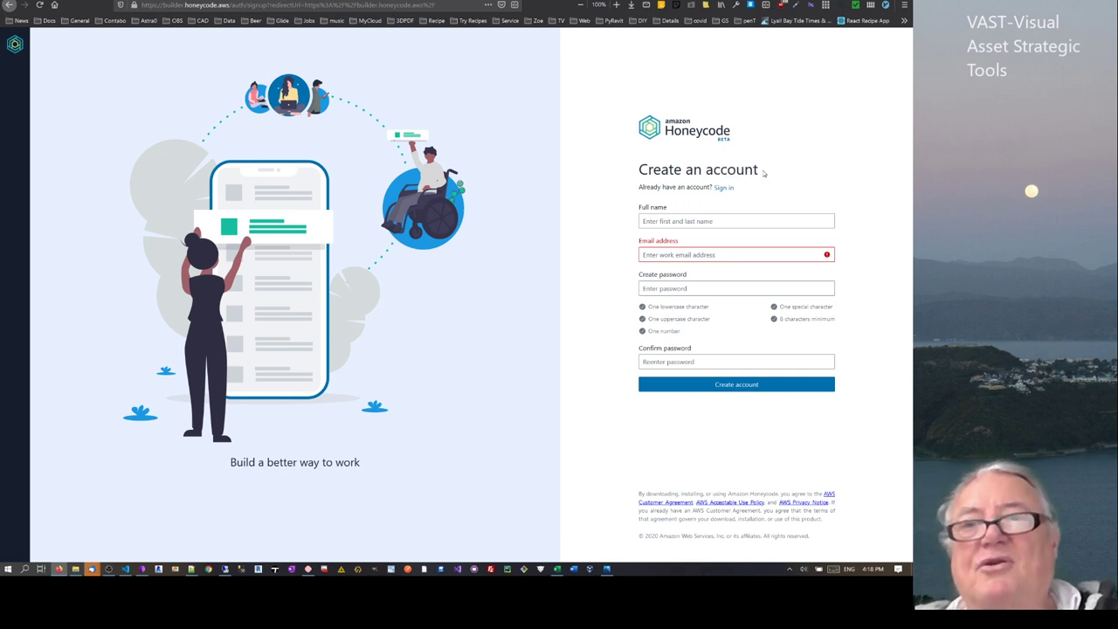
{"action": "key", "text": "ctrl+Tab"}
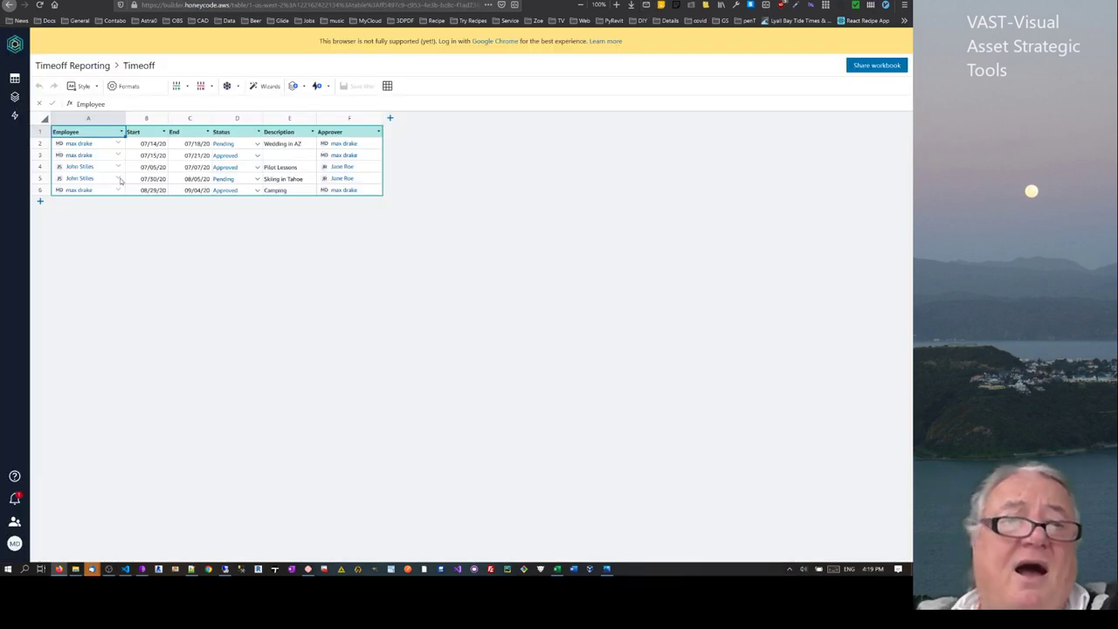
Step: Reopen the Time Off app from the workbook's Apps panel for editing
{"action": "left_click", "coordinate": [14, 97]}
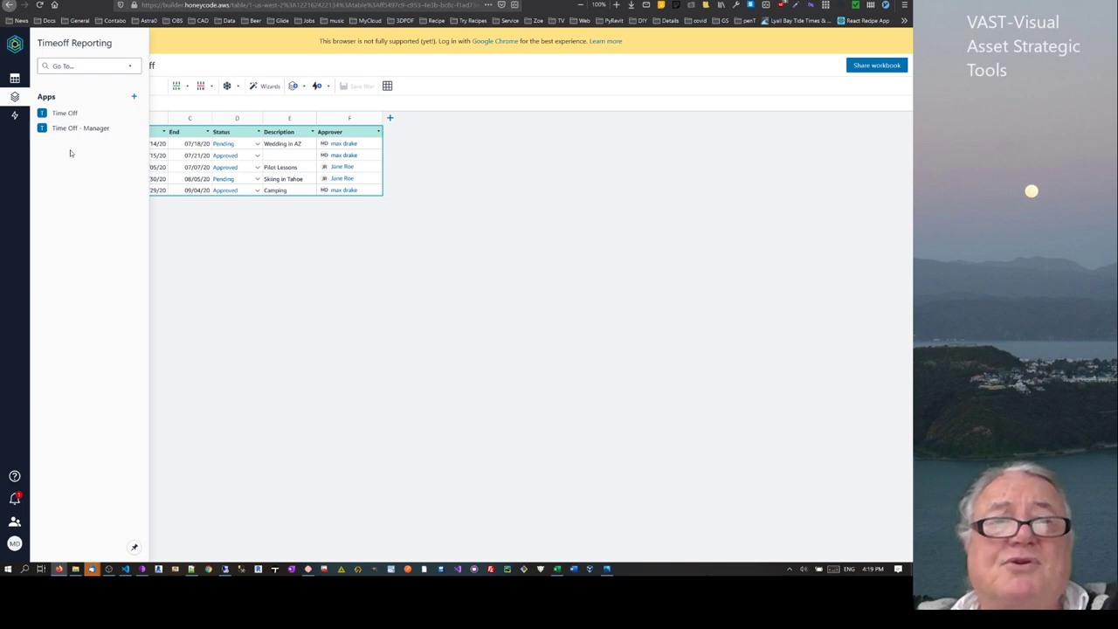
{"action": "left_click", "coordinate": [73, 116]}
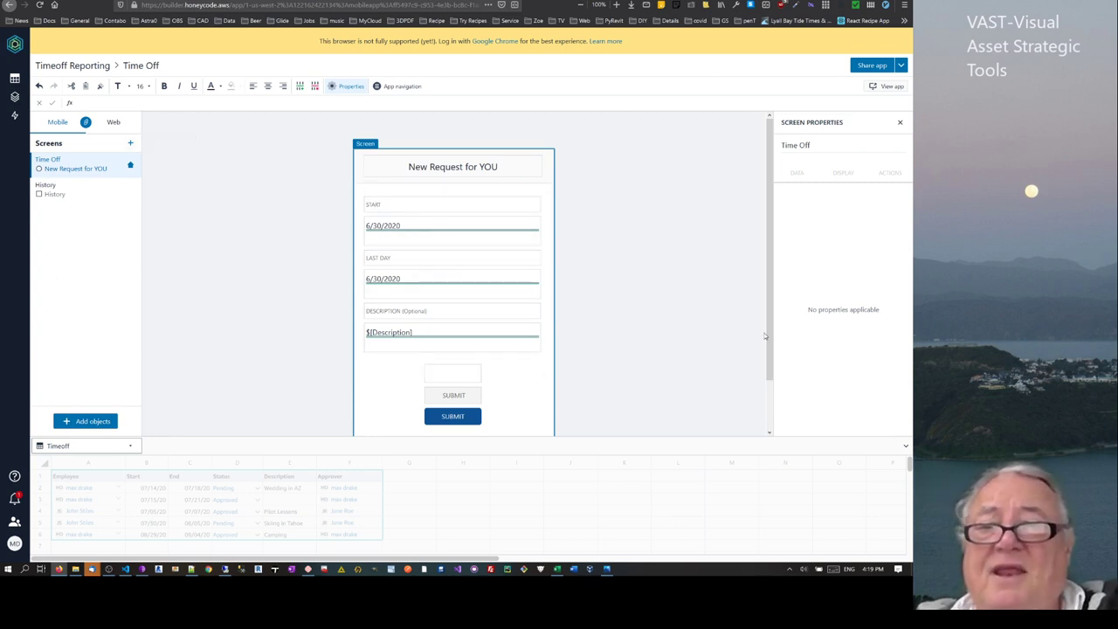
Step: Scroll the app canvas, then bring up the mirrored phone's Honeycode Apps screen listing Todo
{"action": "left_click_drag", "start_coordinate": [769, 340], "coordinate": [777, 425]}
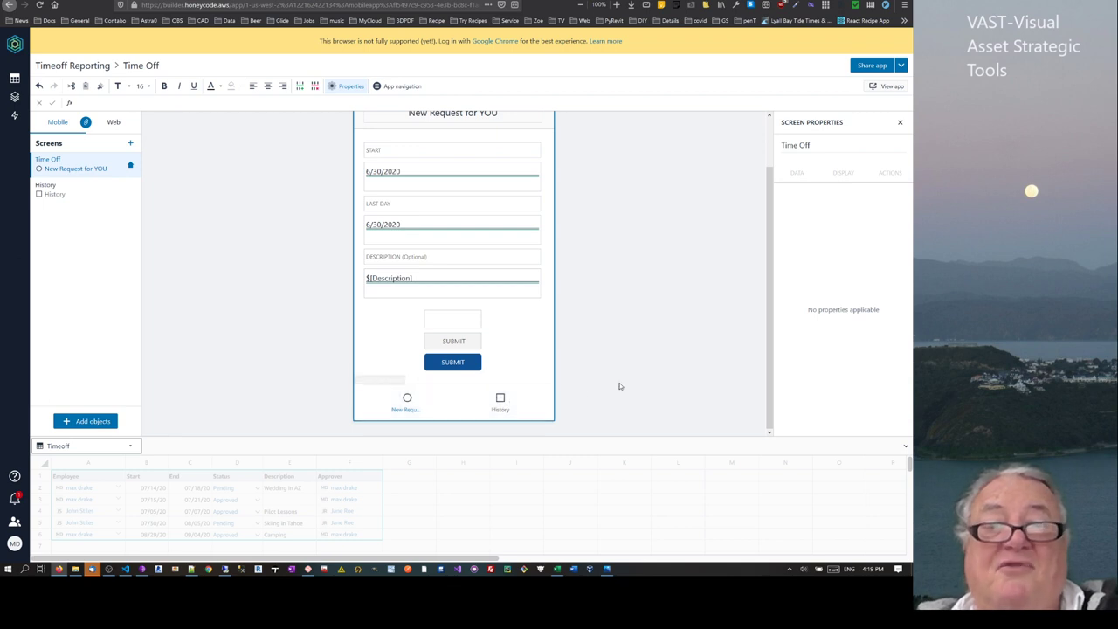
{"action": "scroll", "coordinate": [747, 219], "scroll_direction": "up", "scroll_amount": 1}
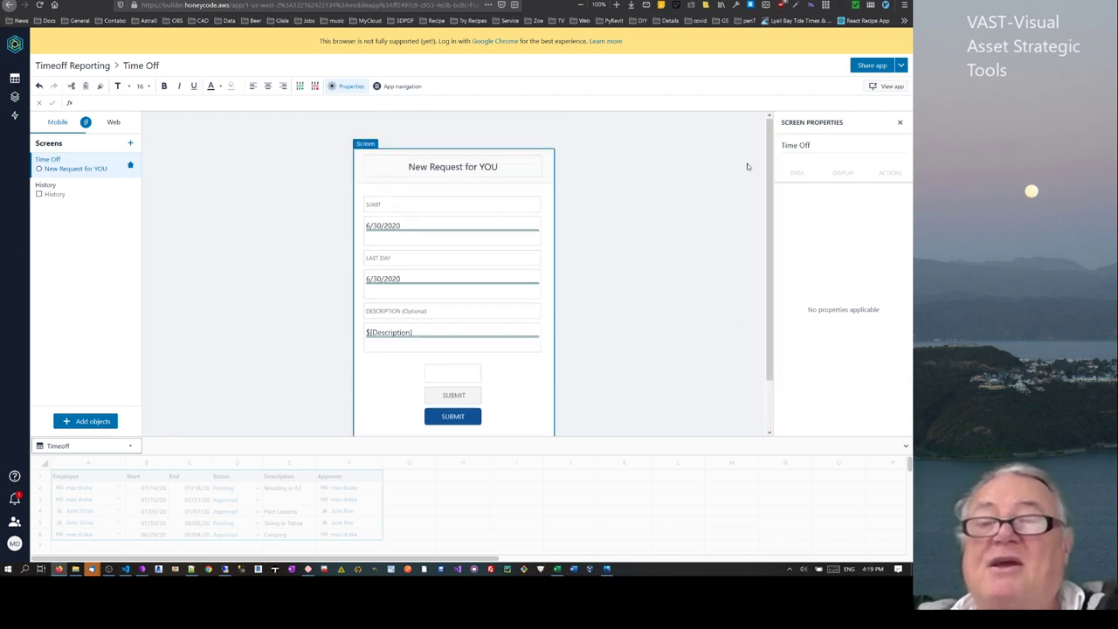
{"action": "mouse_move", "coordinate": [617, 569]}
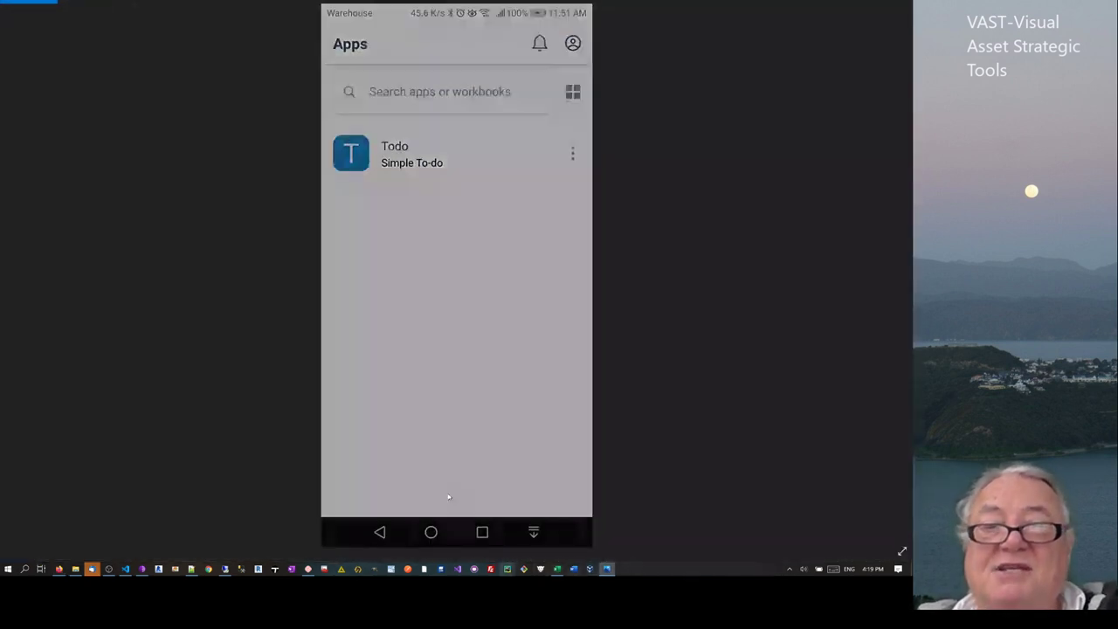
{"action": "left_click", "coordinate": [609, 524]}
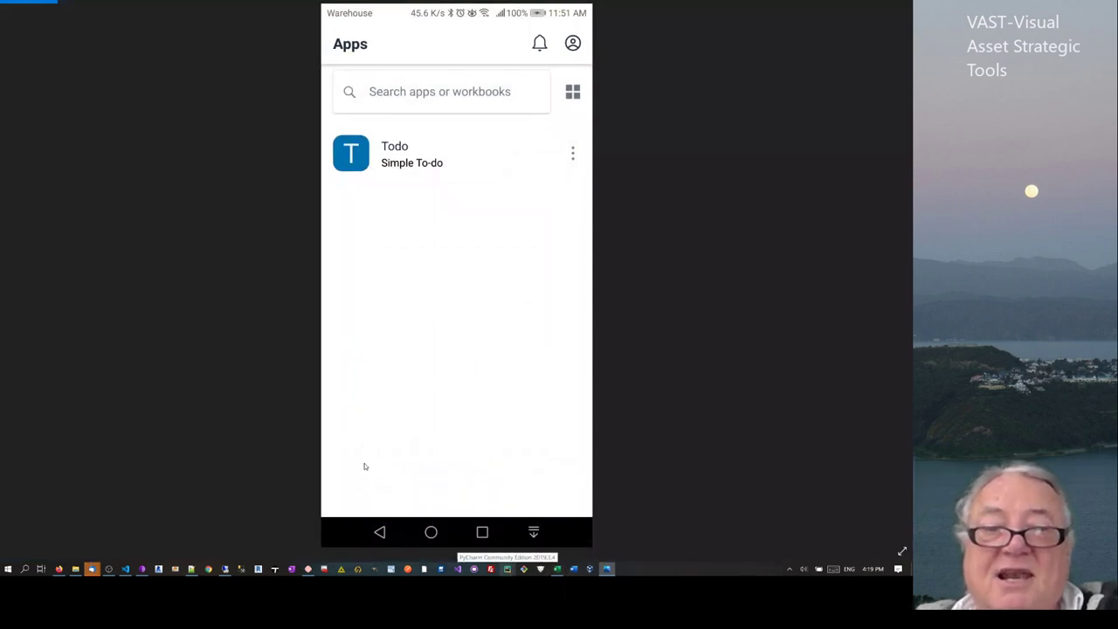